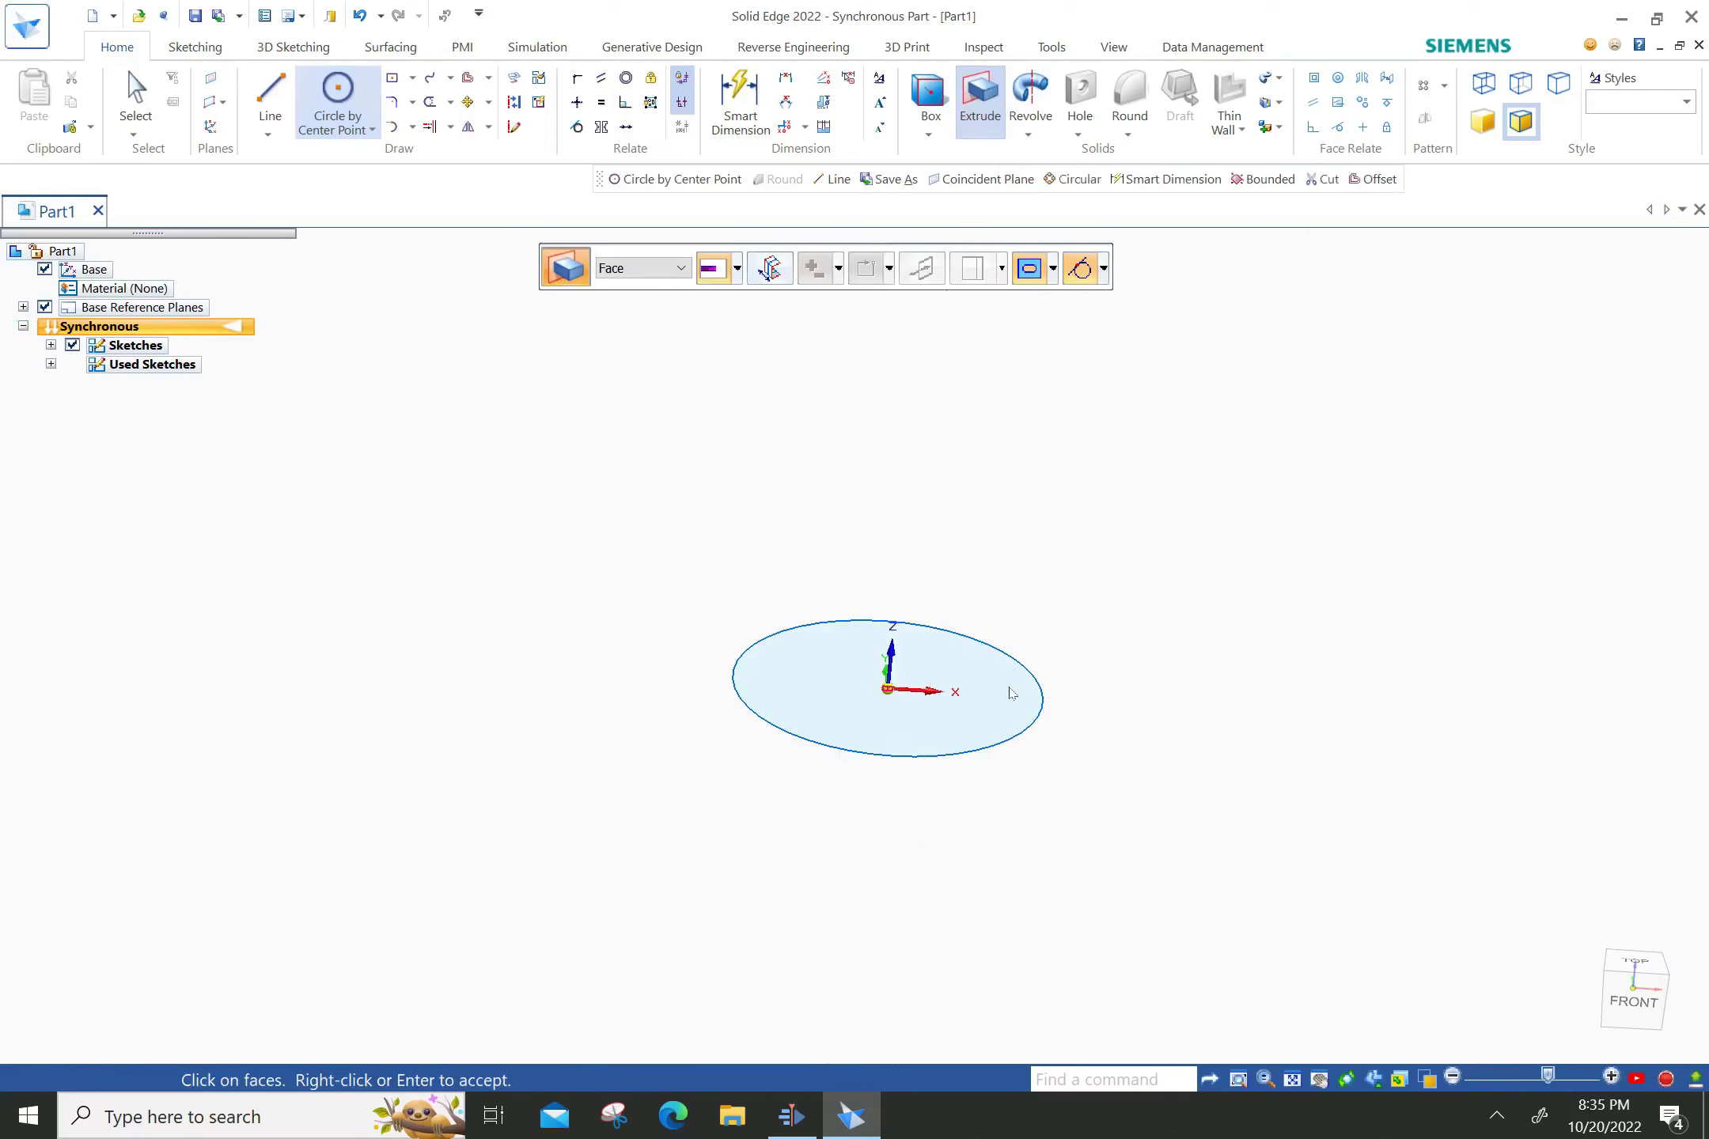
# Extrude the circular base profile upward 31.75 mm into a solid cylinder.
pyautogui.click(1010, 682)
pyautogui.rightClick(1009, 676)
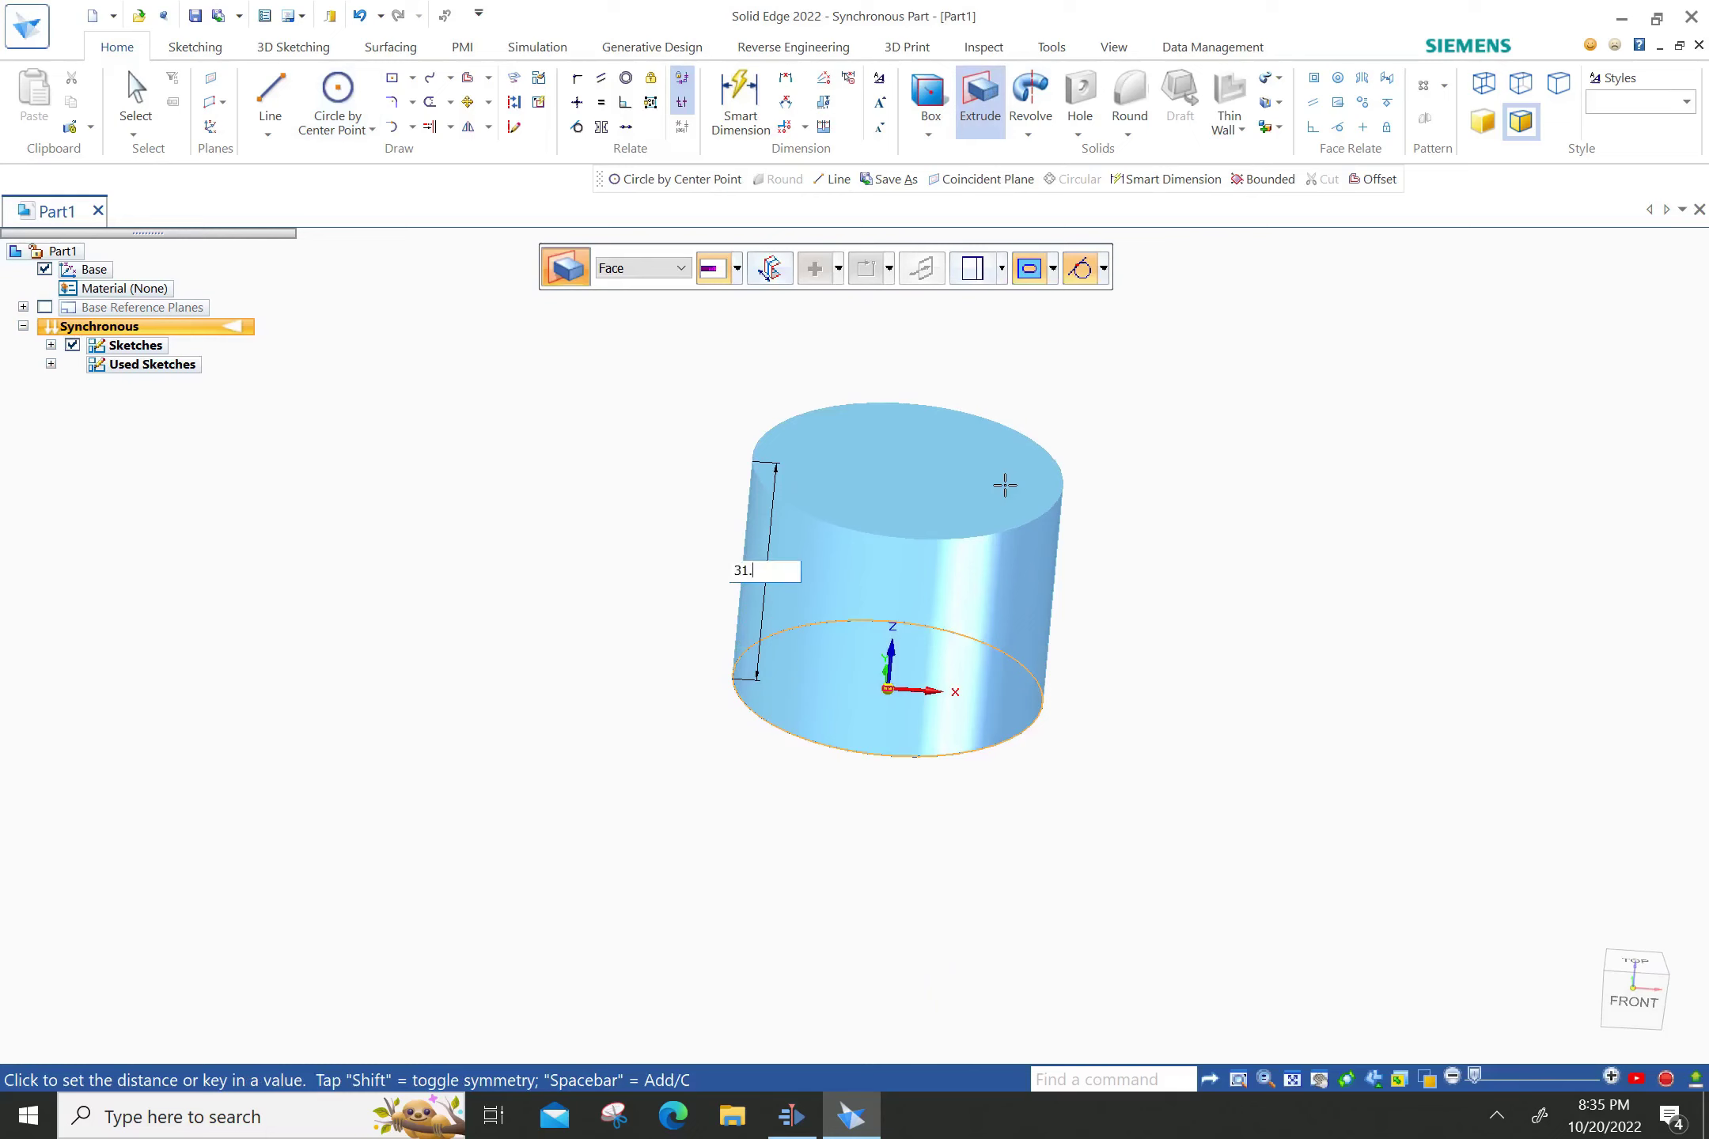
pyautogui.press('Return')
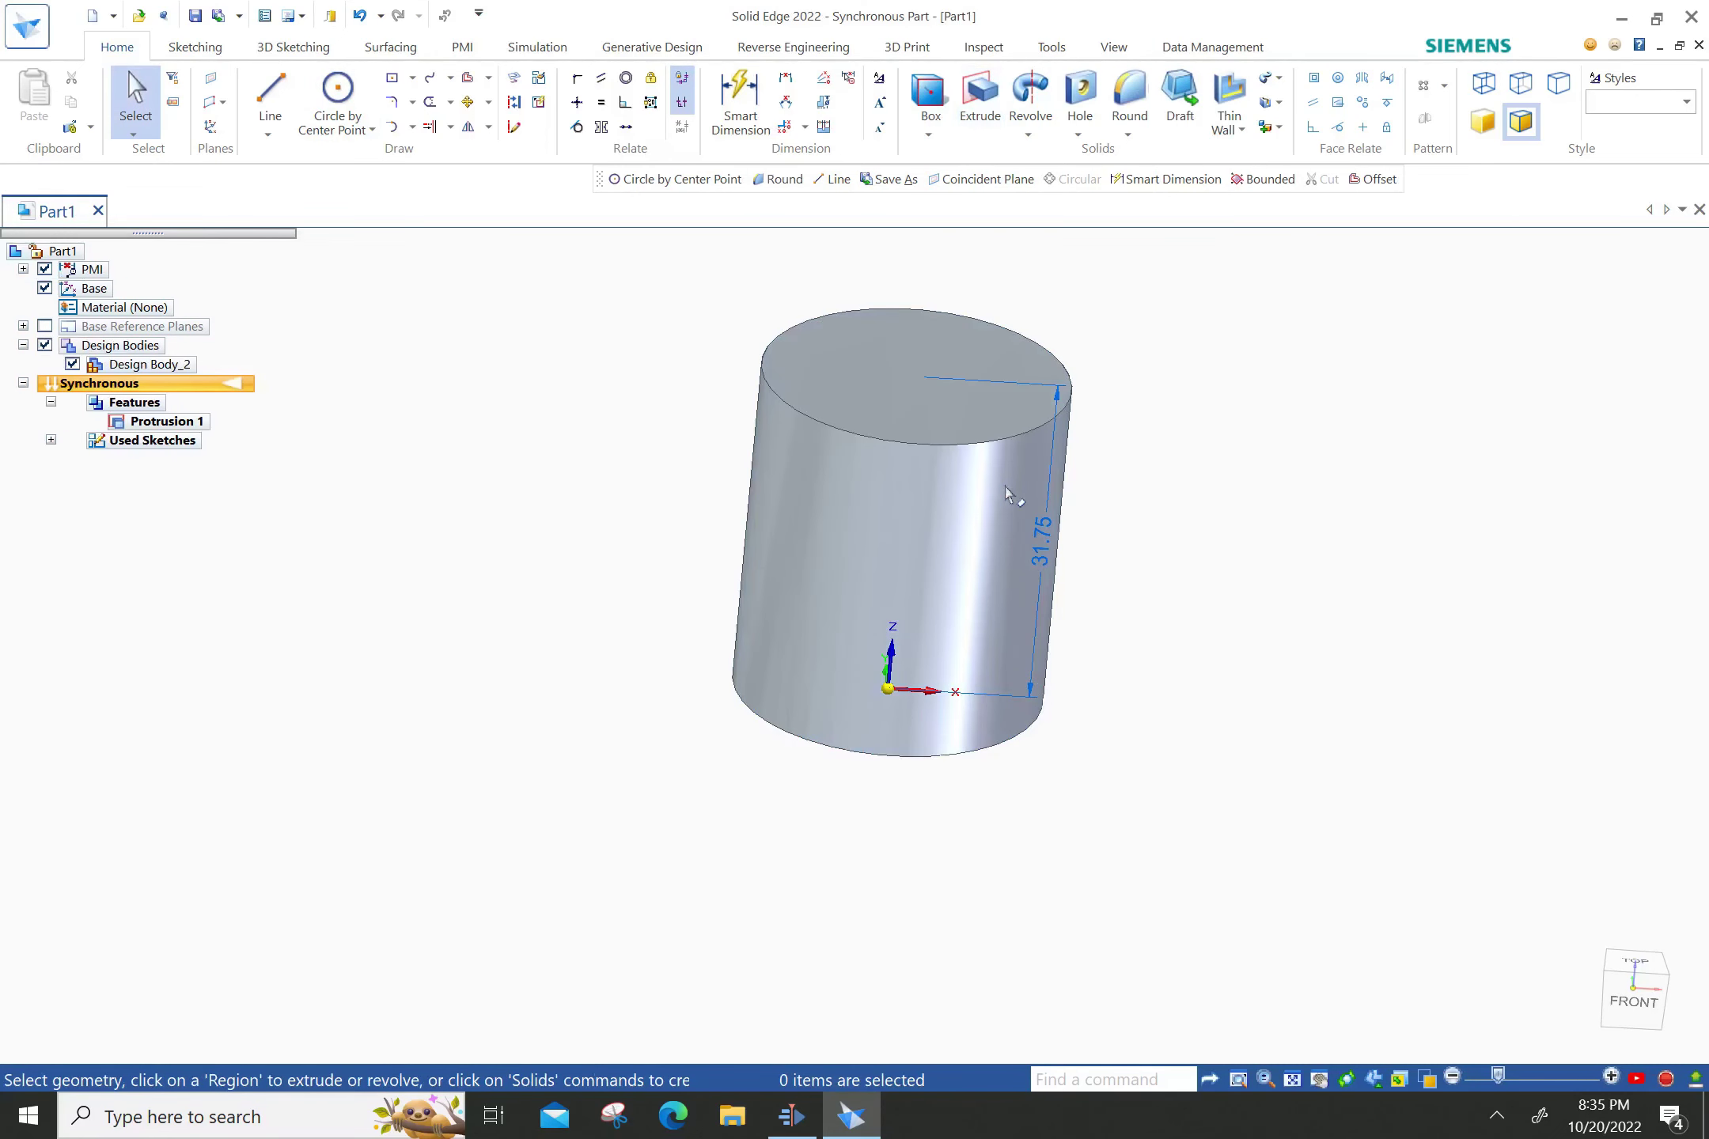
# Sketch a 21.8 mm diameter circle centred on the cylinder's top face.
pyautogui.click(340, 88)
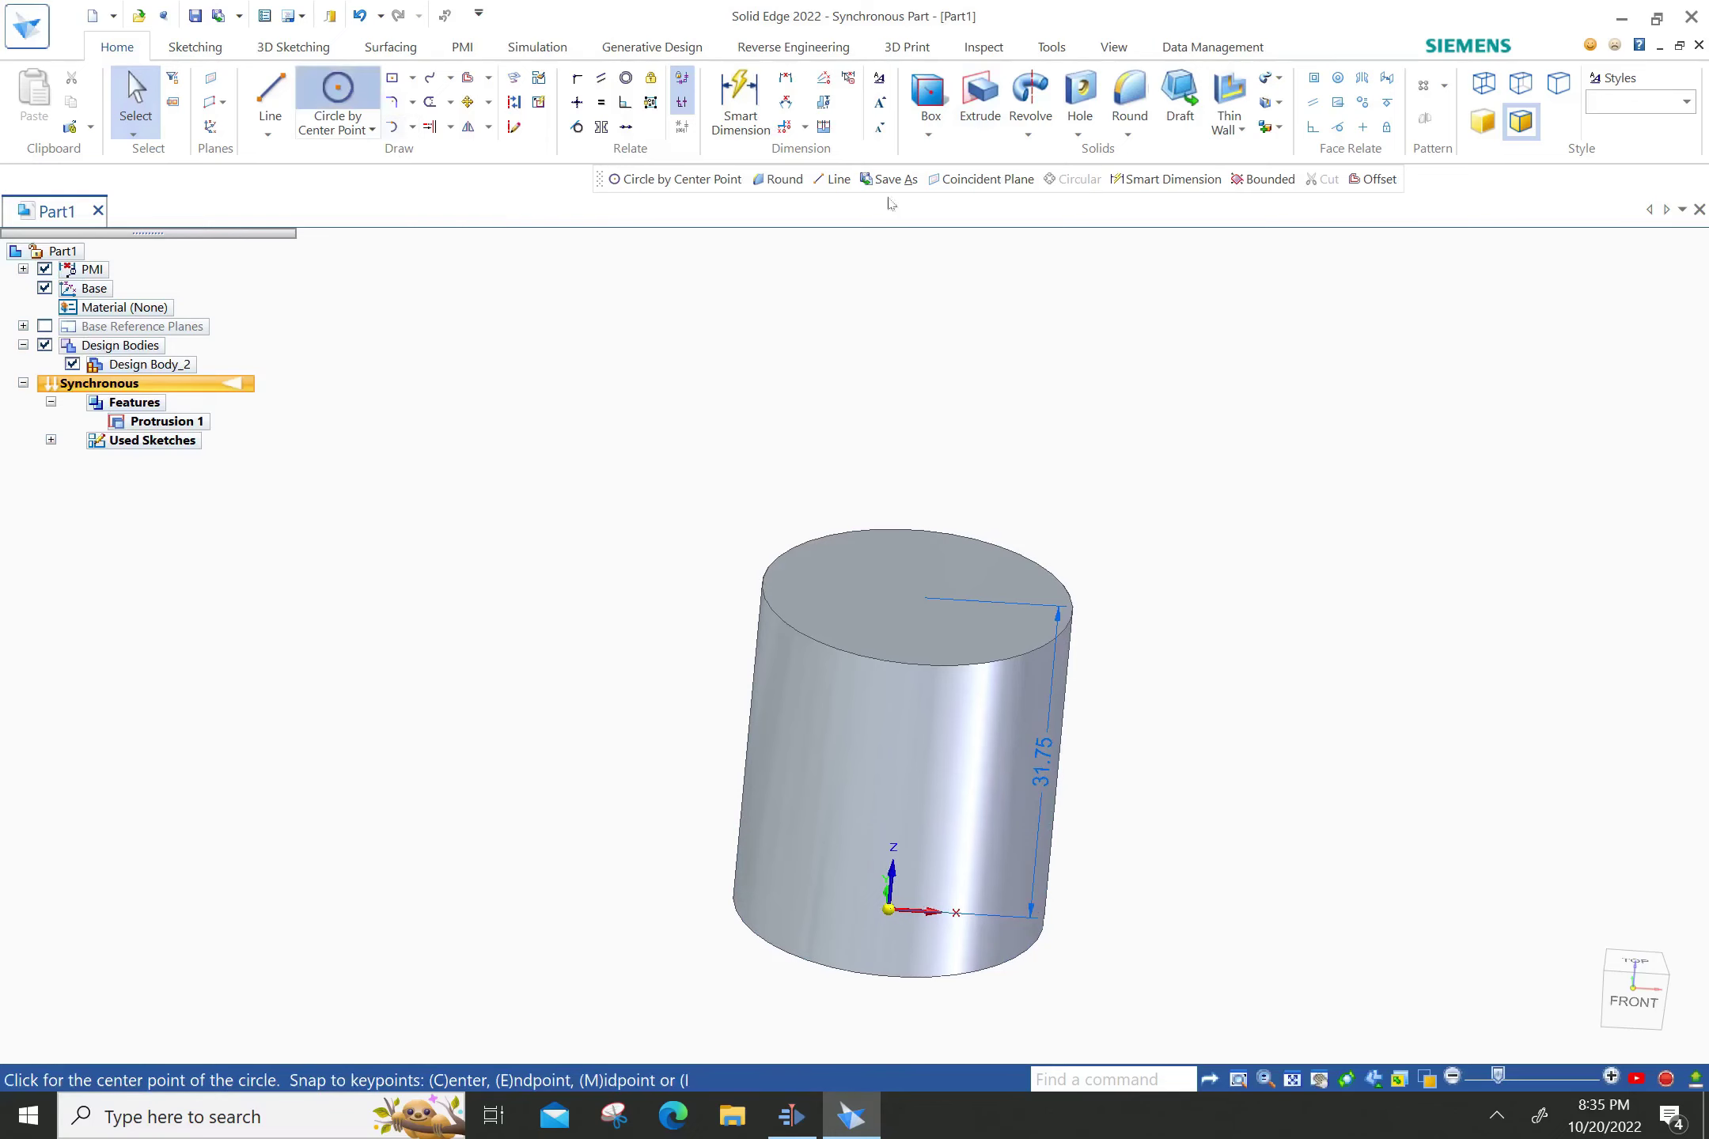
pyautogui.click(1007, 596)
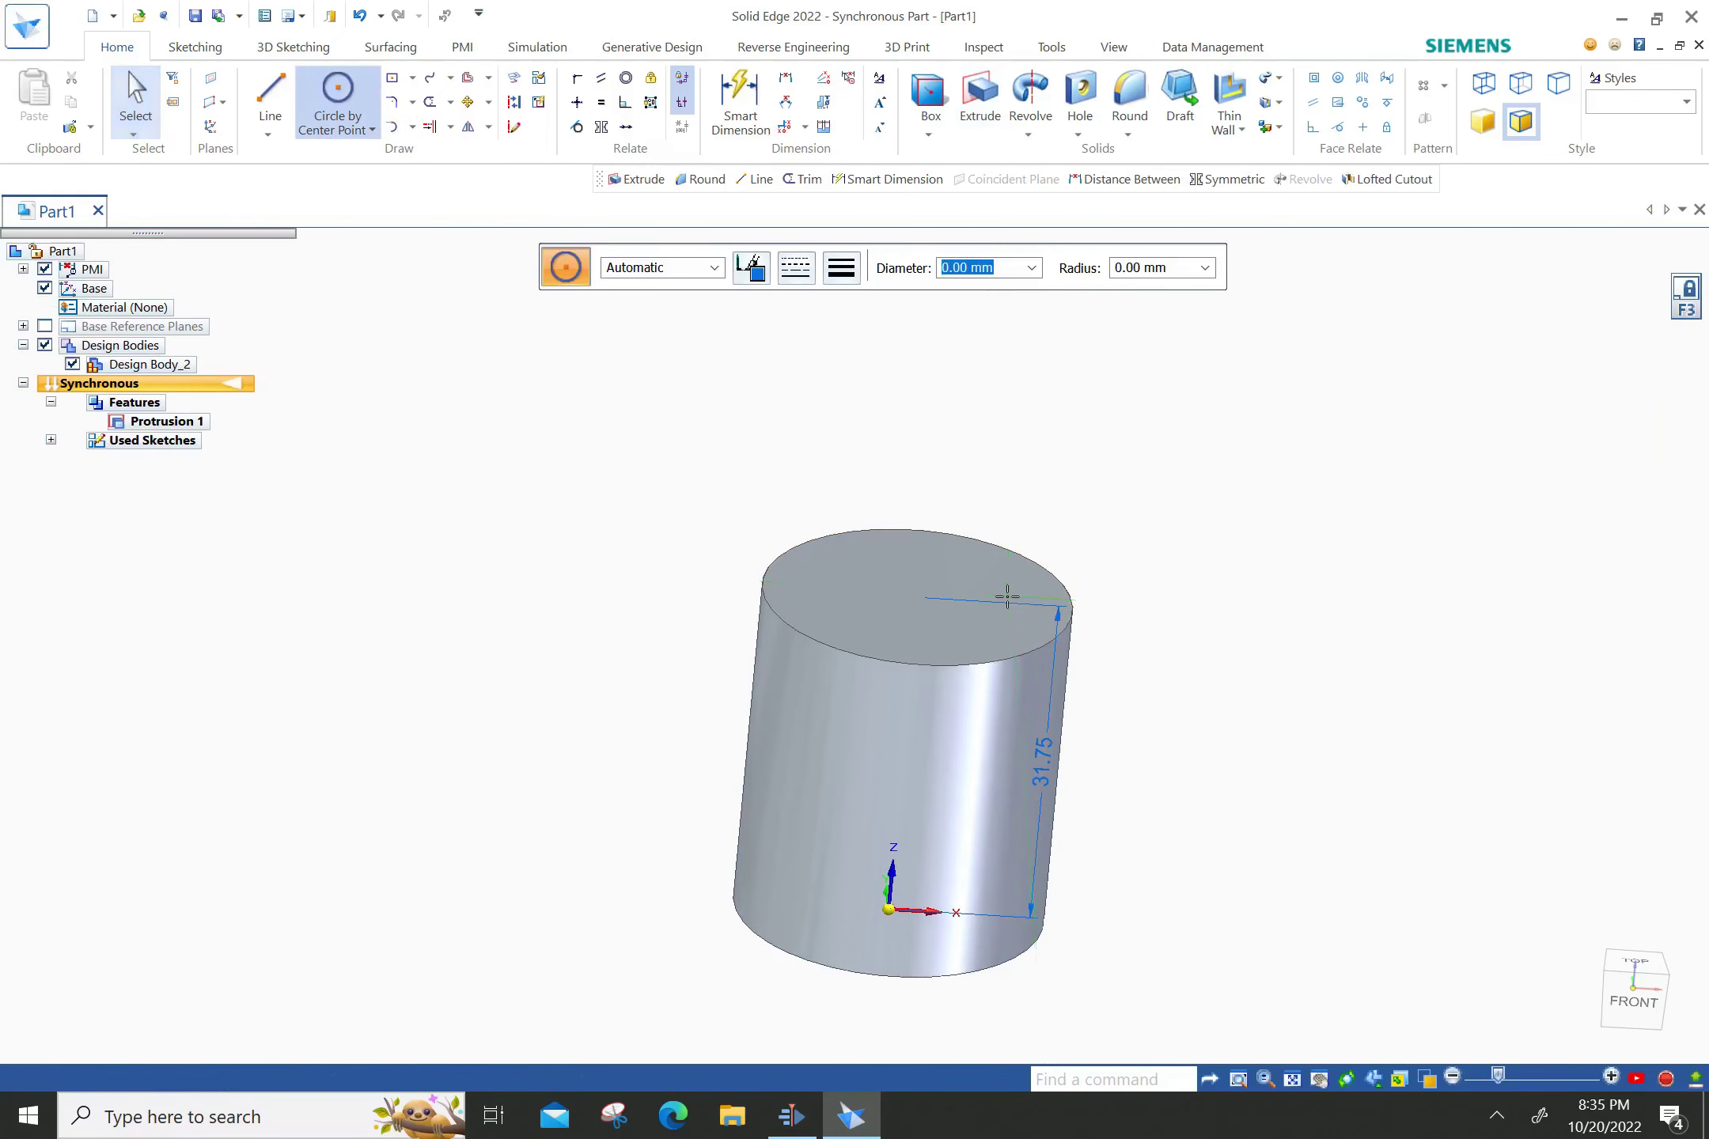
pyautogui.moveTo(988, 580); pyautogui.dragTo(987, 701, button='middle')
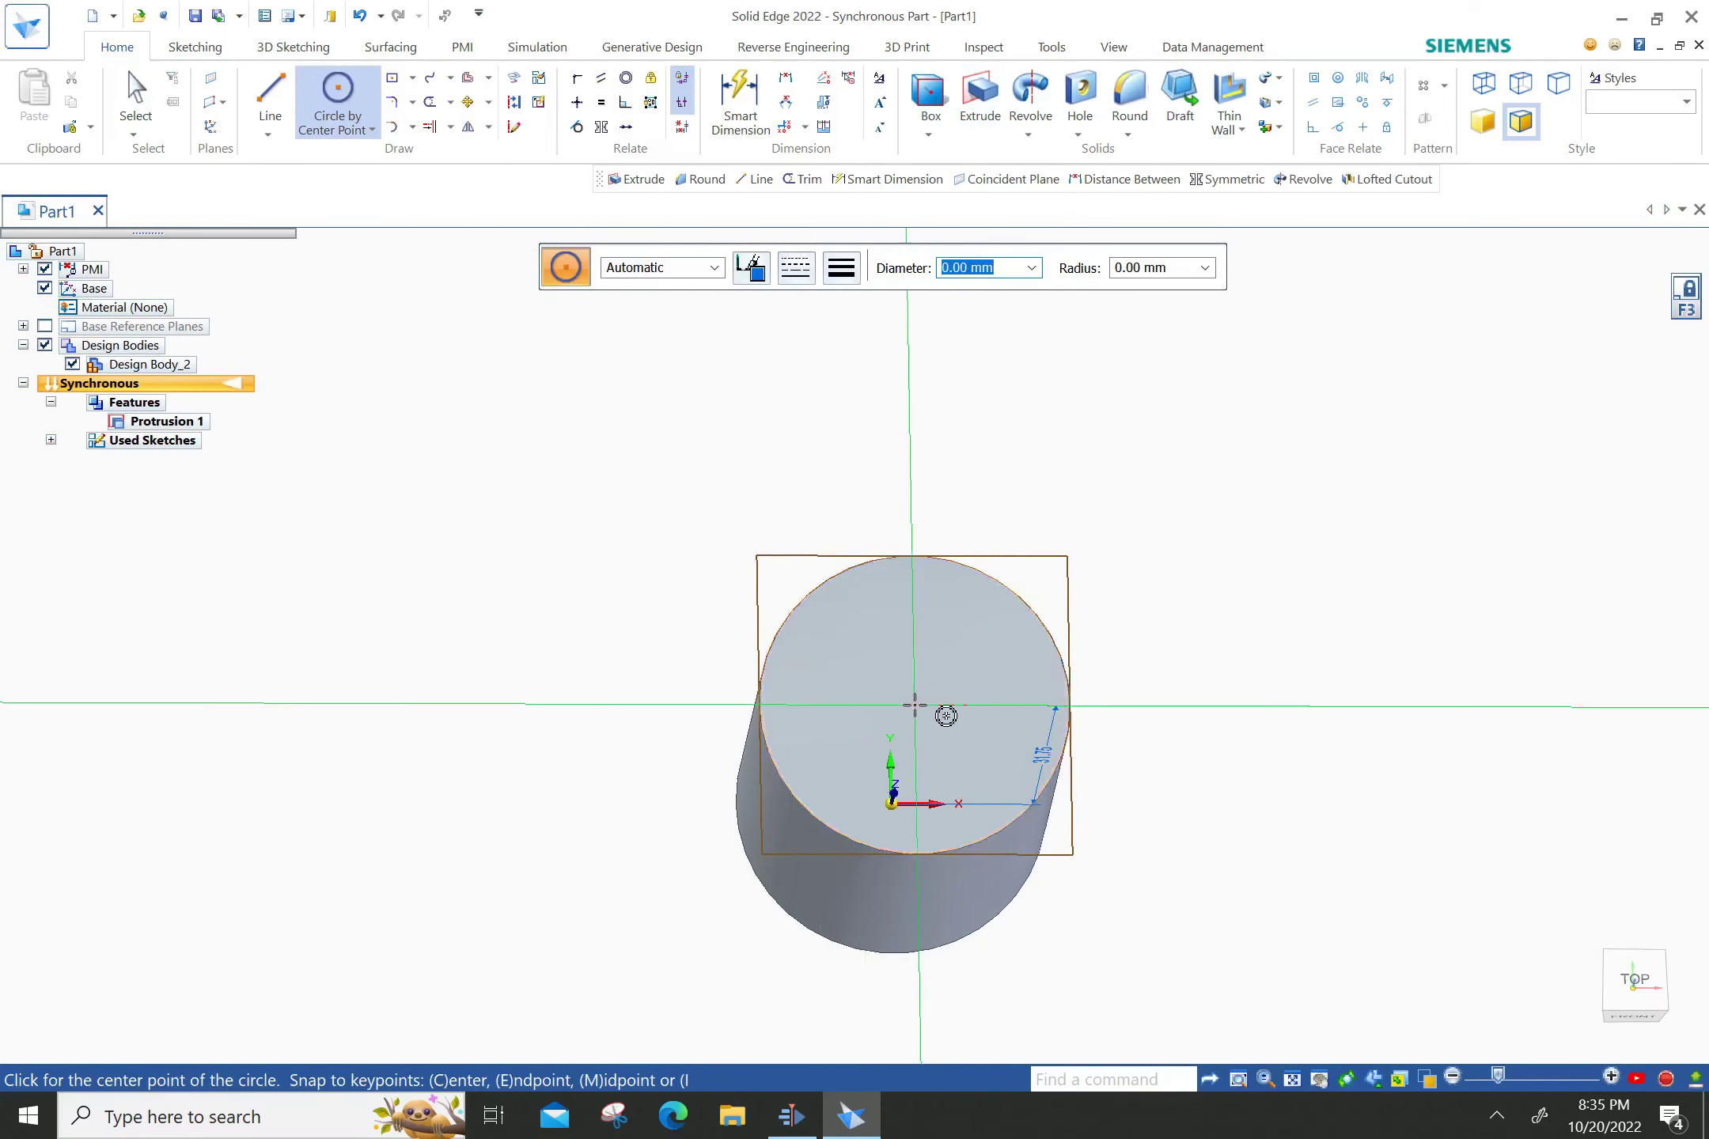
pyautogui.click(914, 704)
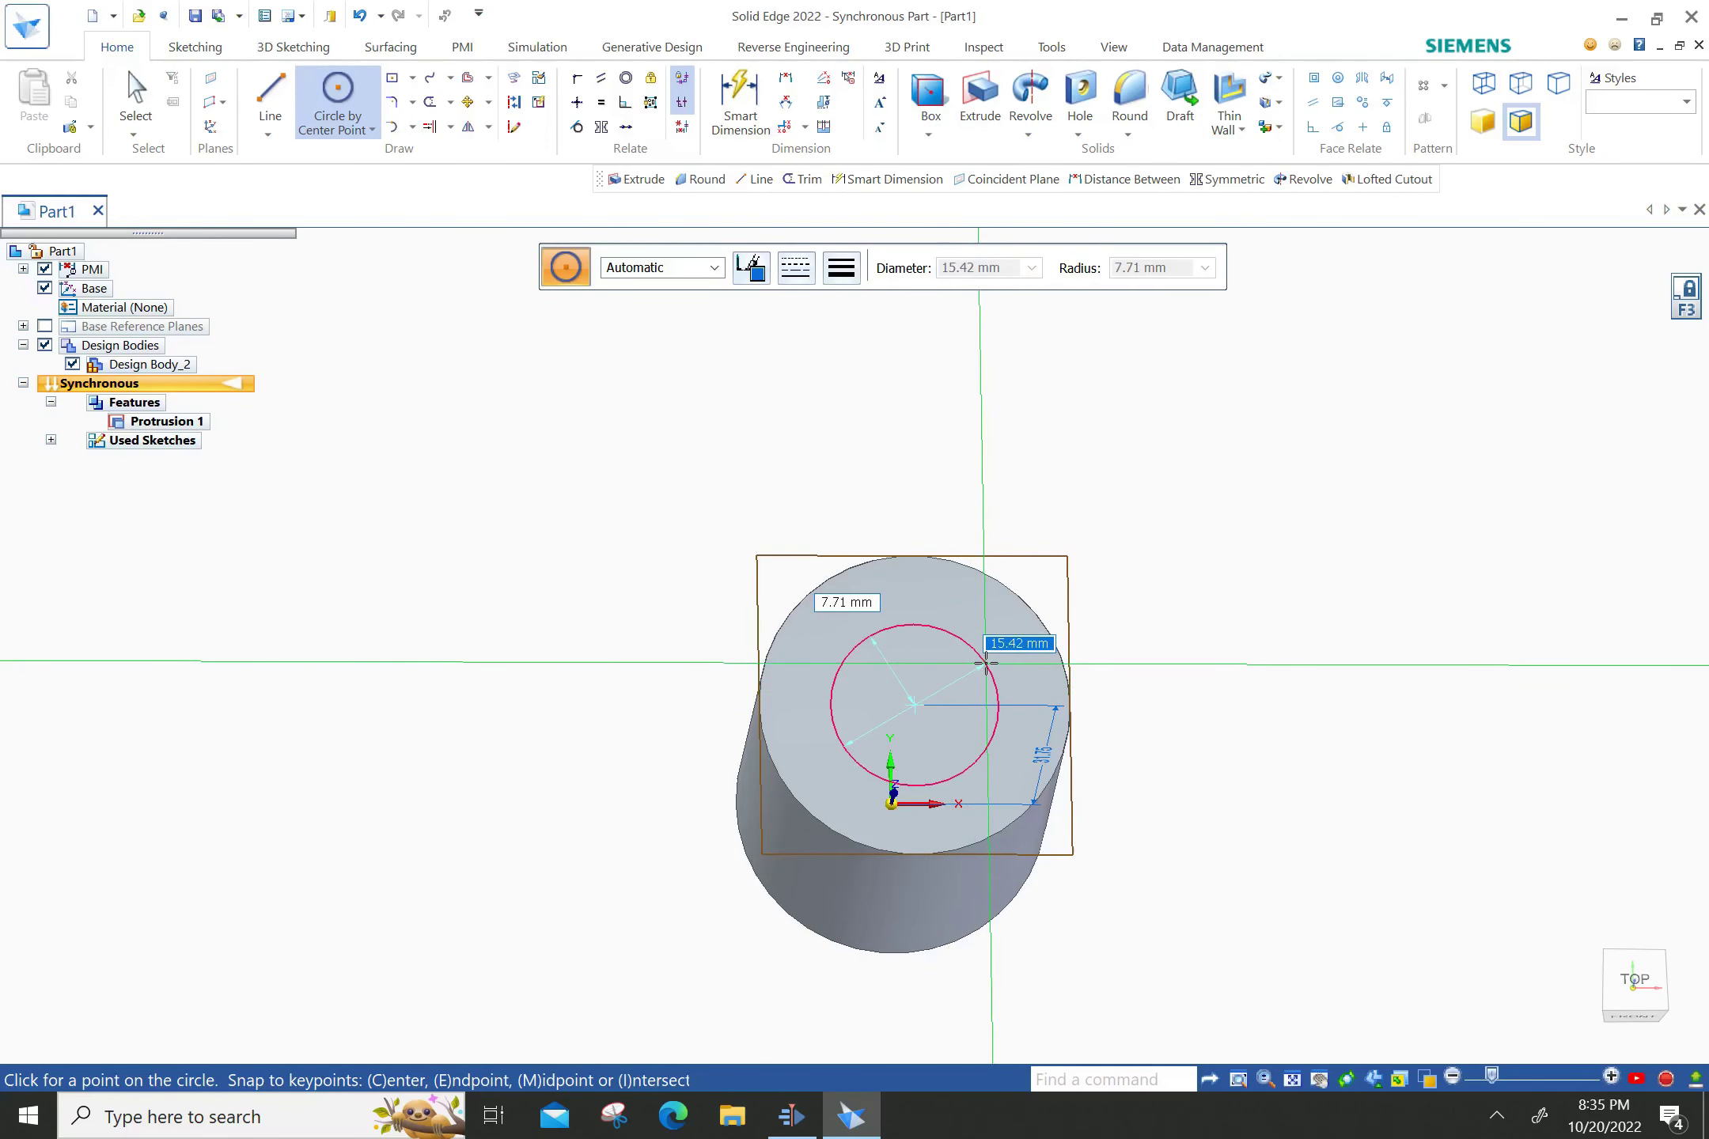
pyautogui.write('21.8')
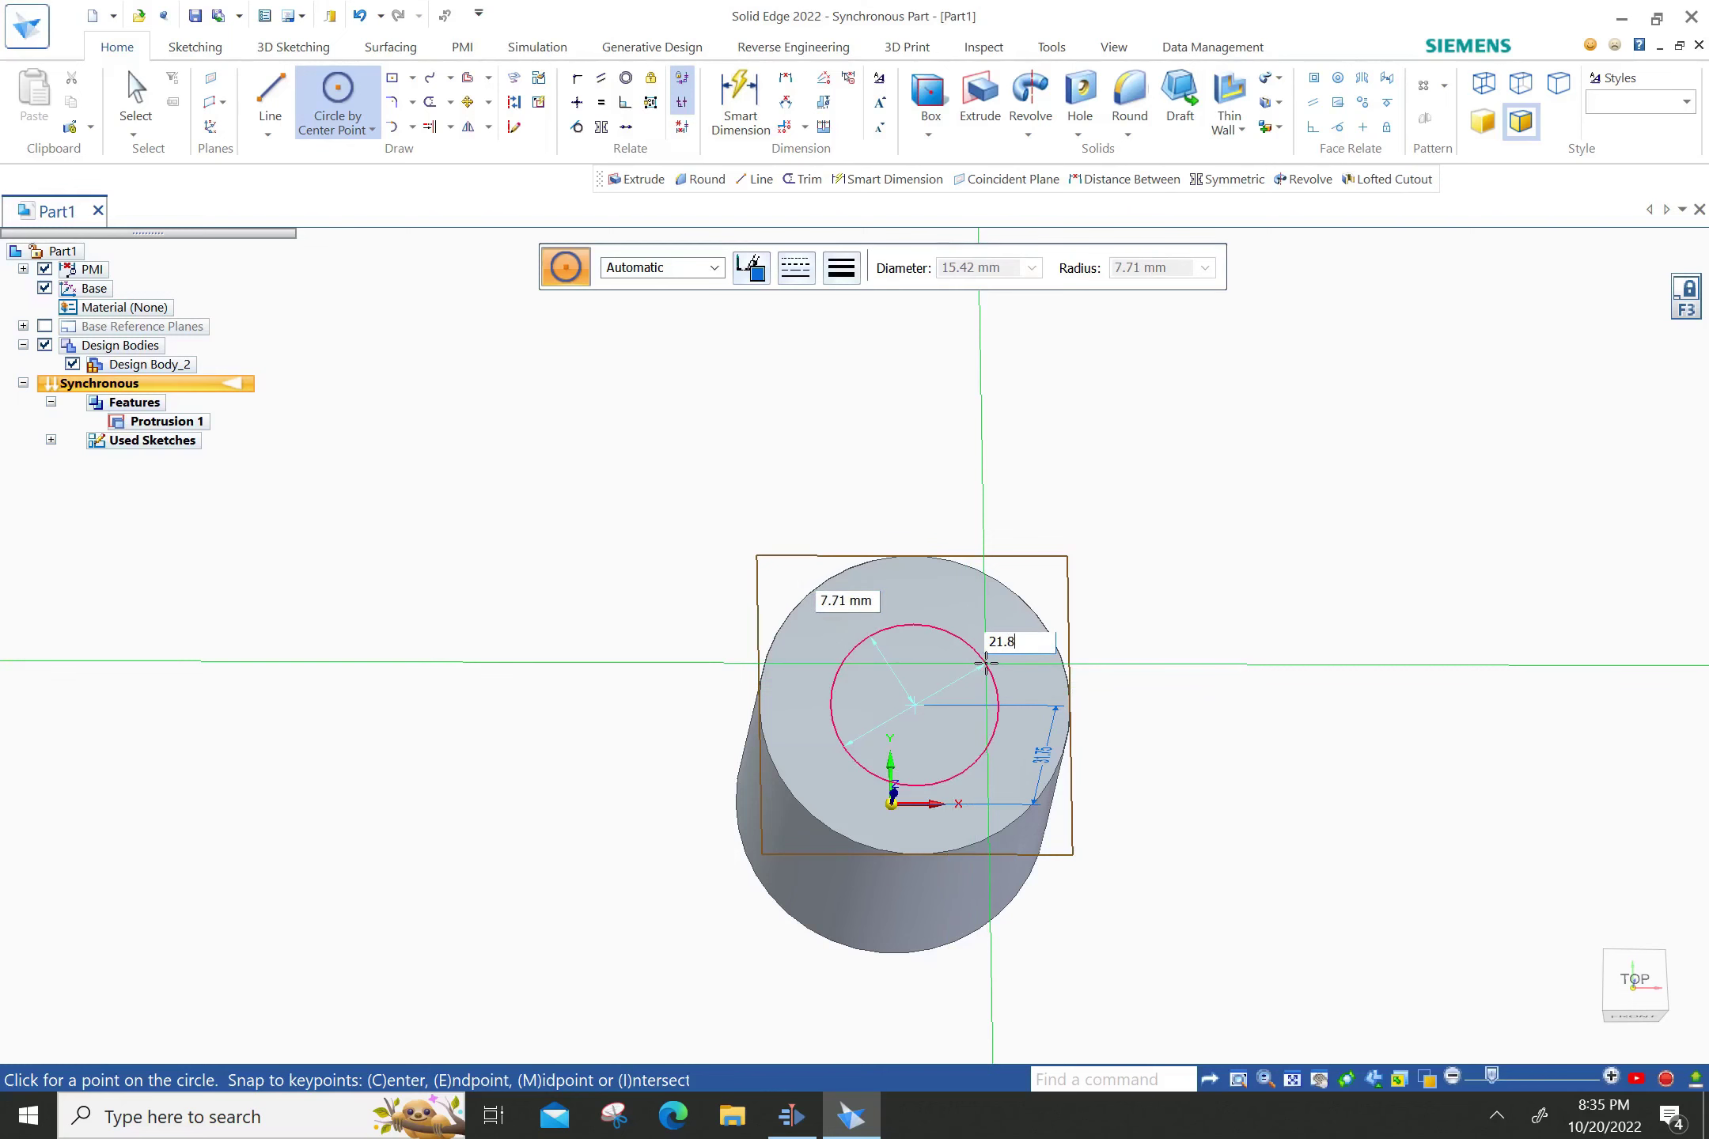
pyautogui.press('Return')
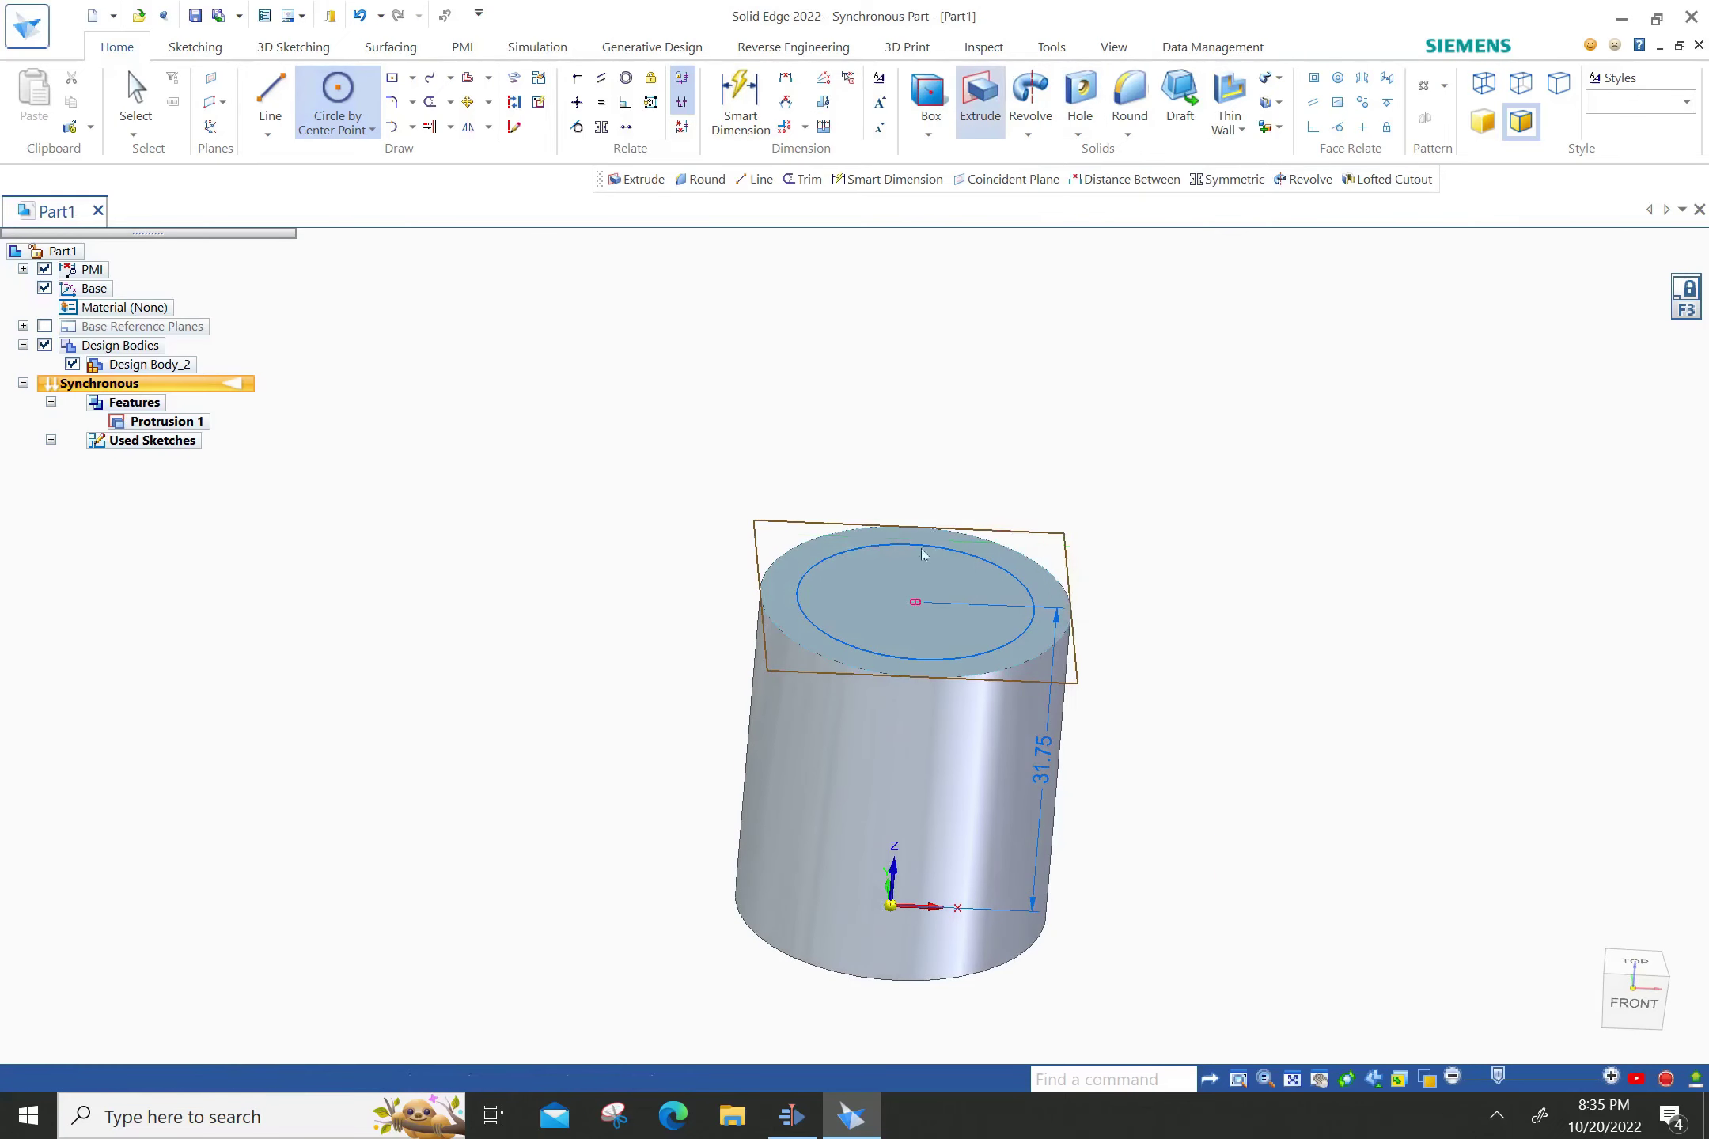
# Extrude the inner circle on the top face, selected as a chain, upward 21.6 mm.
pyautogui.click(981, 95)
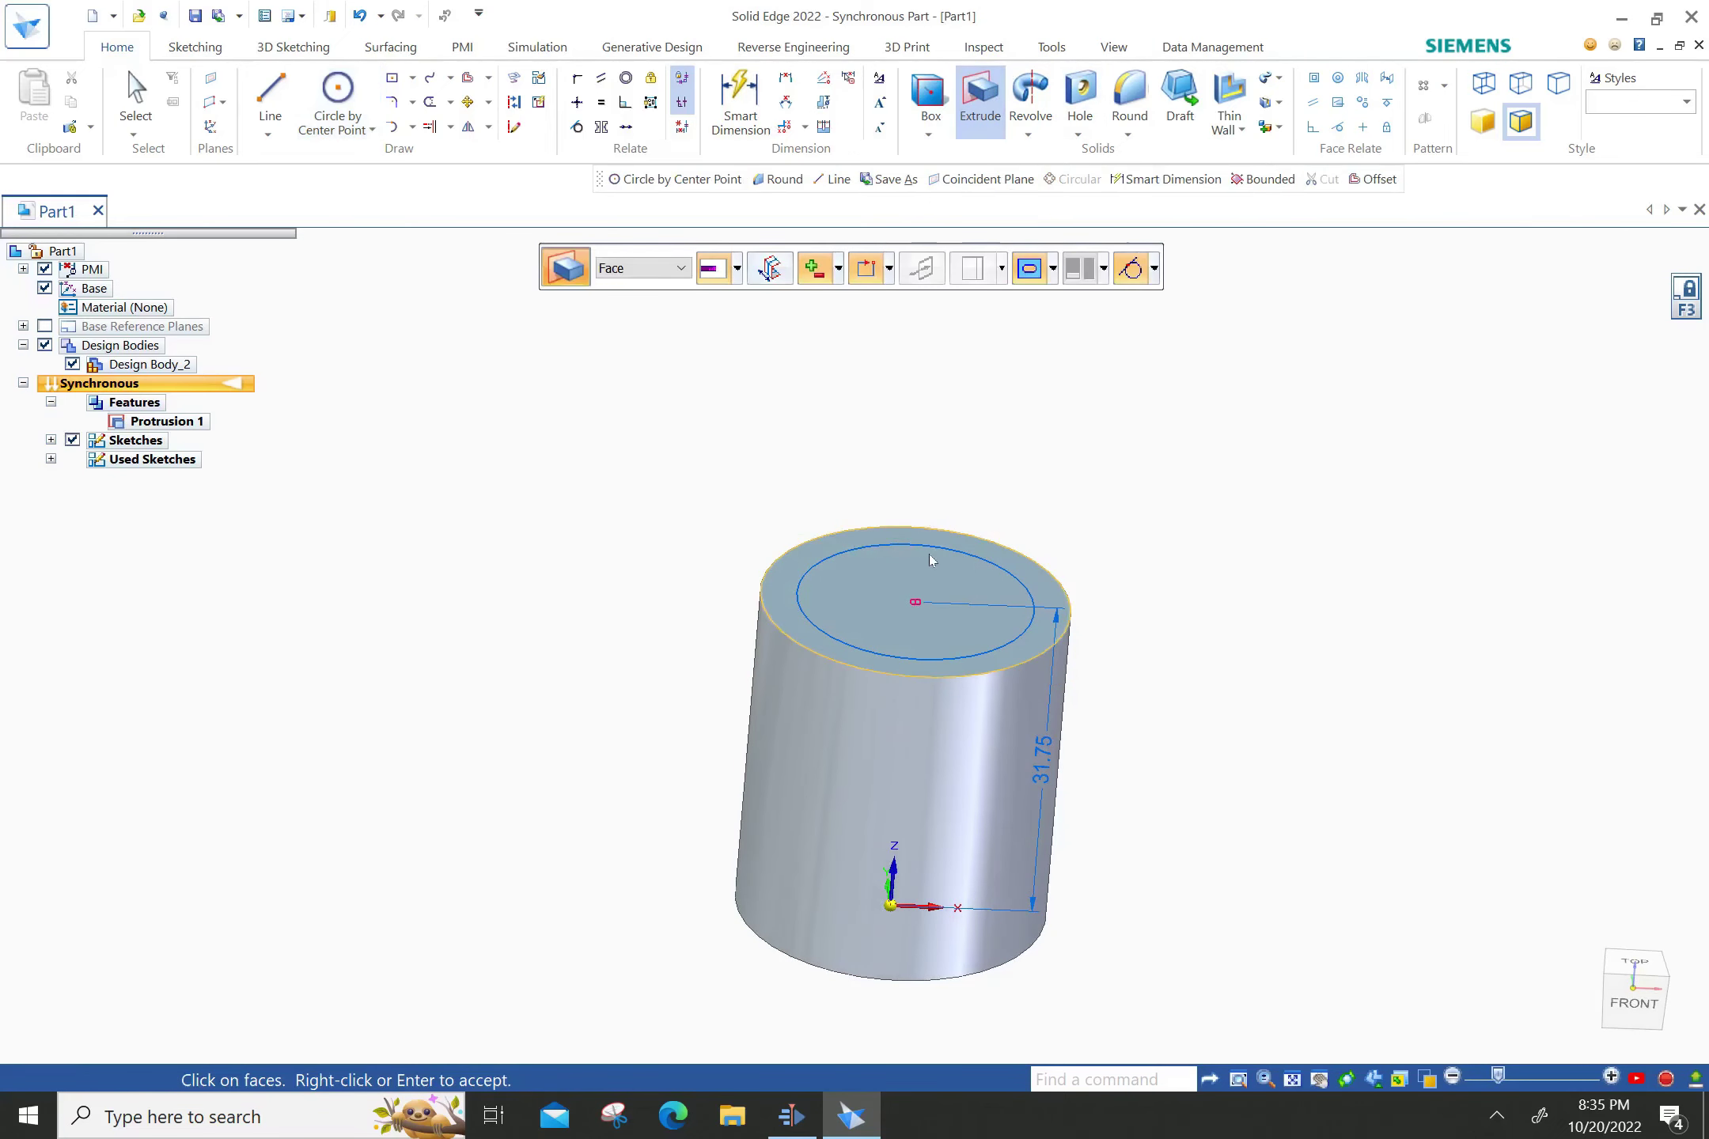
pyautogui.click(663, 269)
pyautogui.click(652, 303)
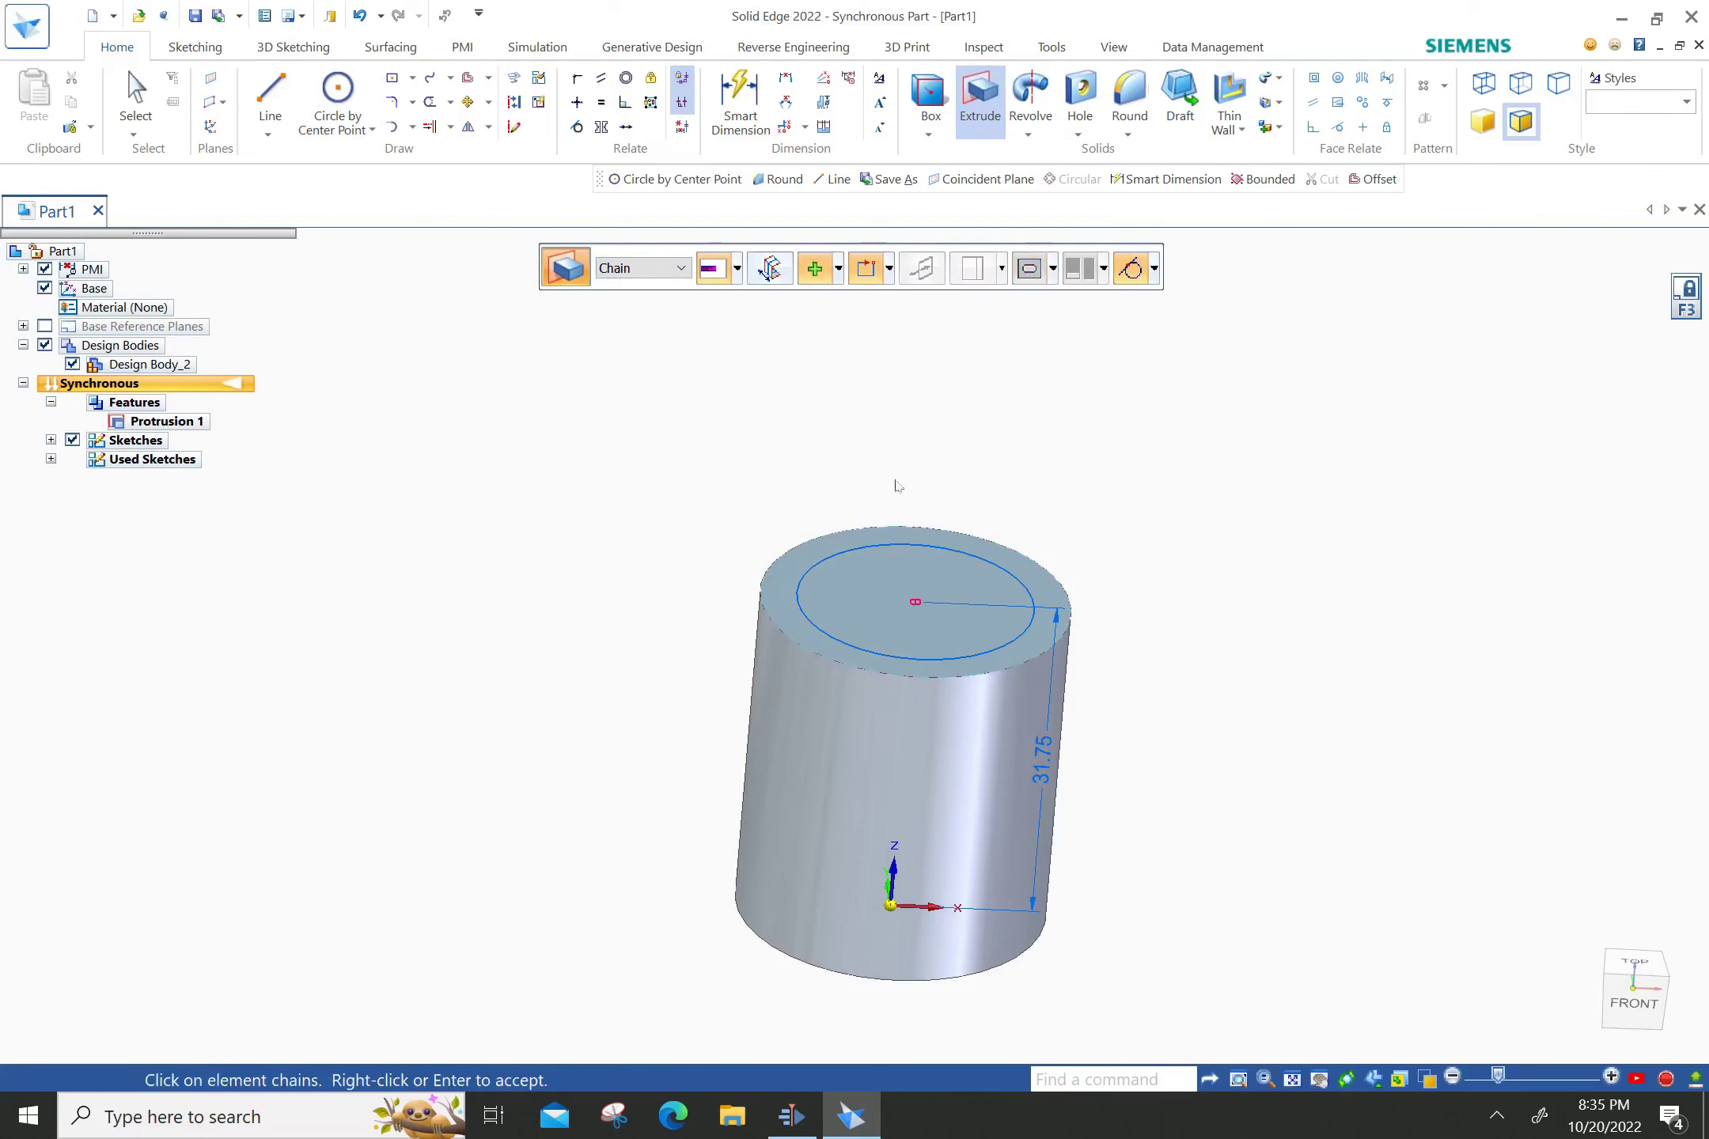
pyautogui.click(965, 582)
pyautogui.rightClick(964, 582)
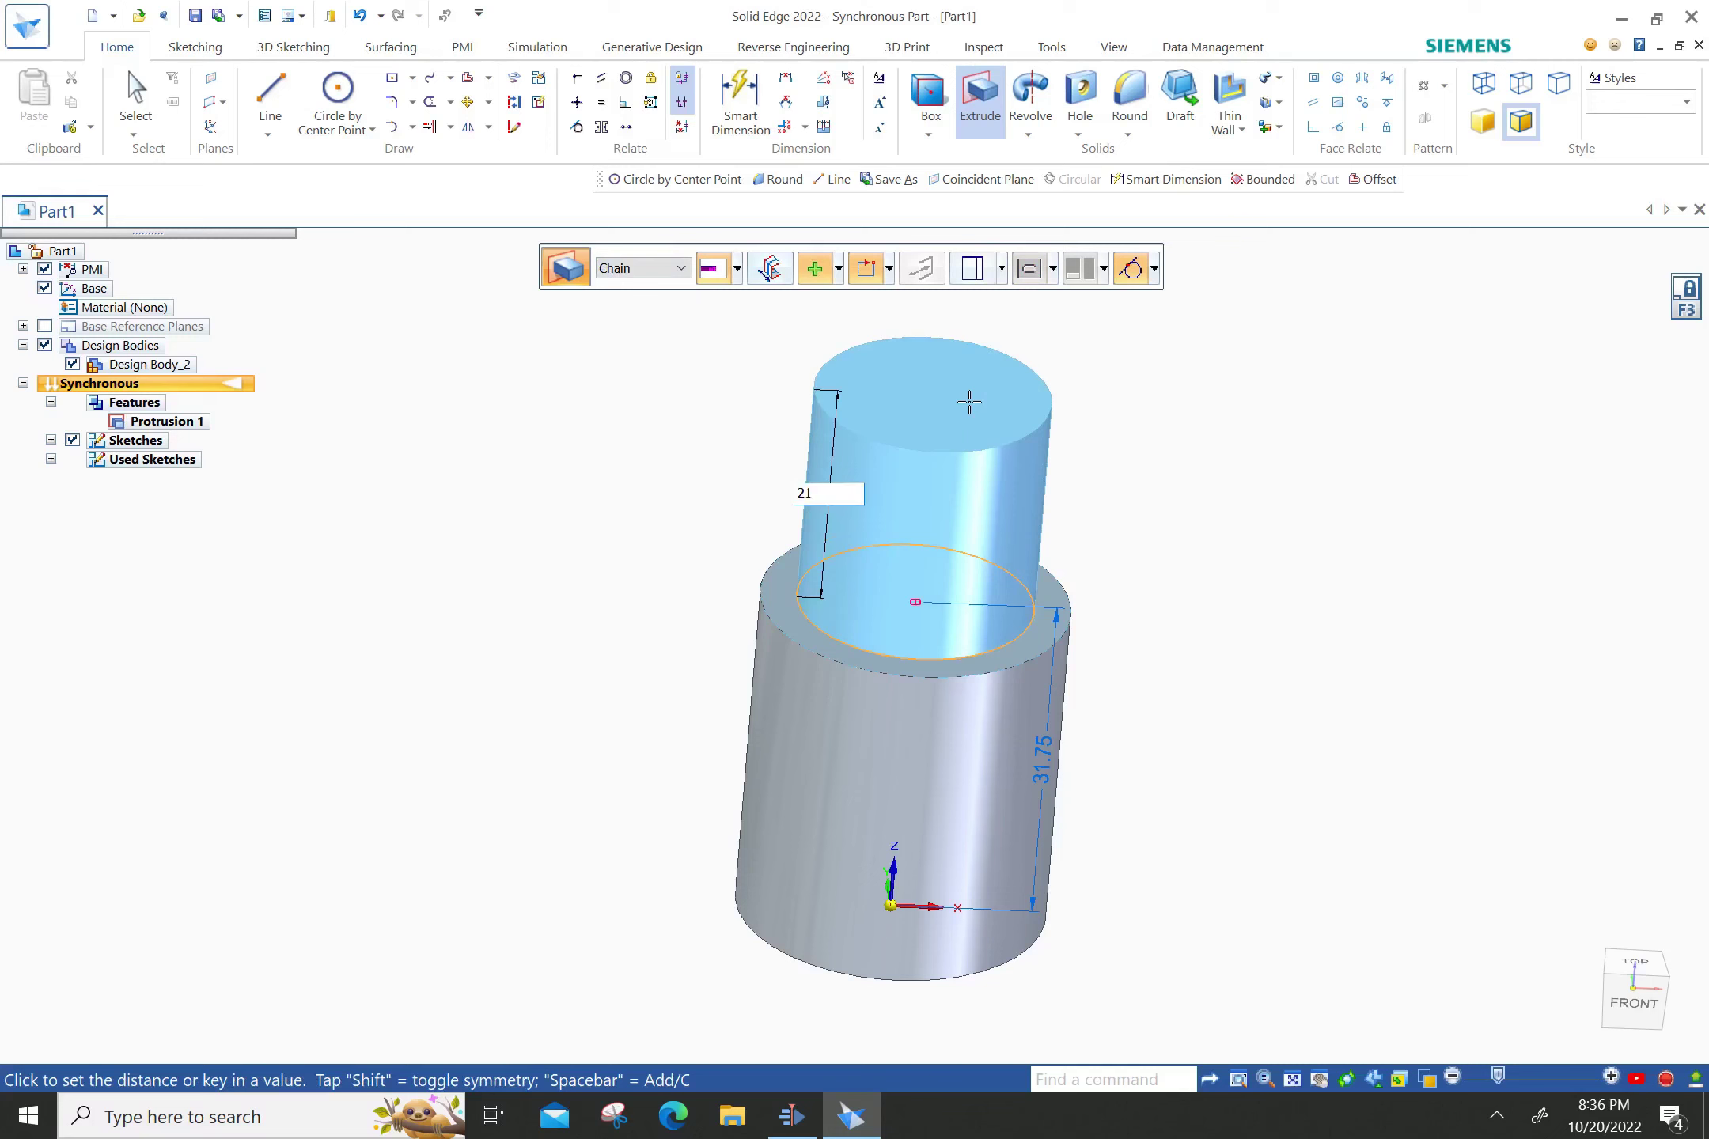
pyautogui.click(970, 403)
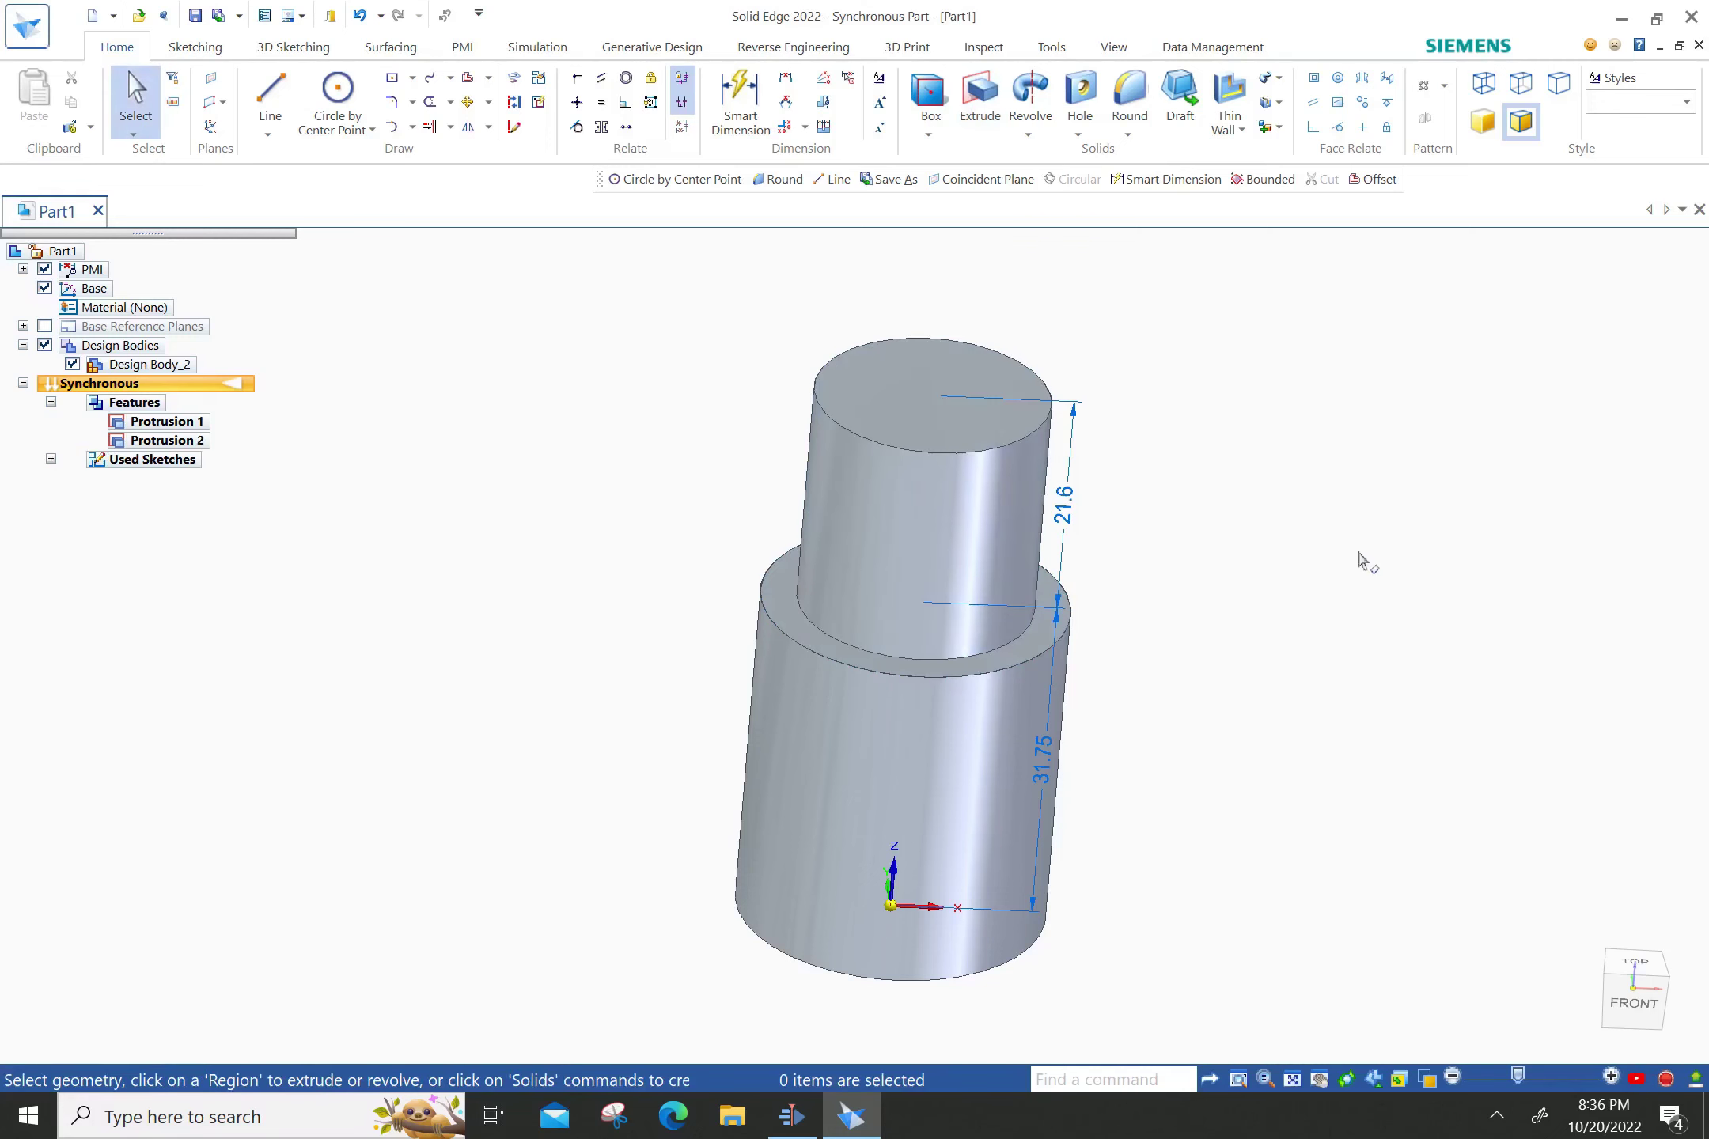
# Sketch an 18 mm diameter circle centred on the upper cylinder's top face.
pyautogui.moveTo(1374, 562); pyautogui.dragTo(1354, 591, button='middle')
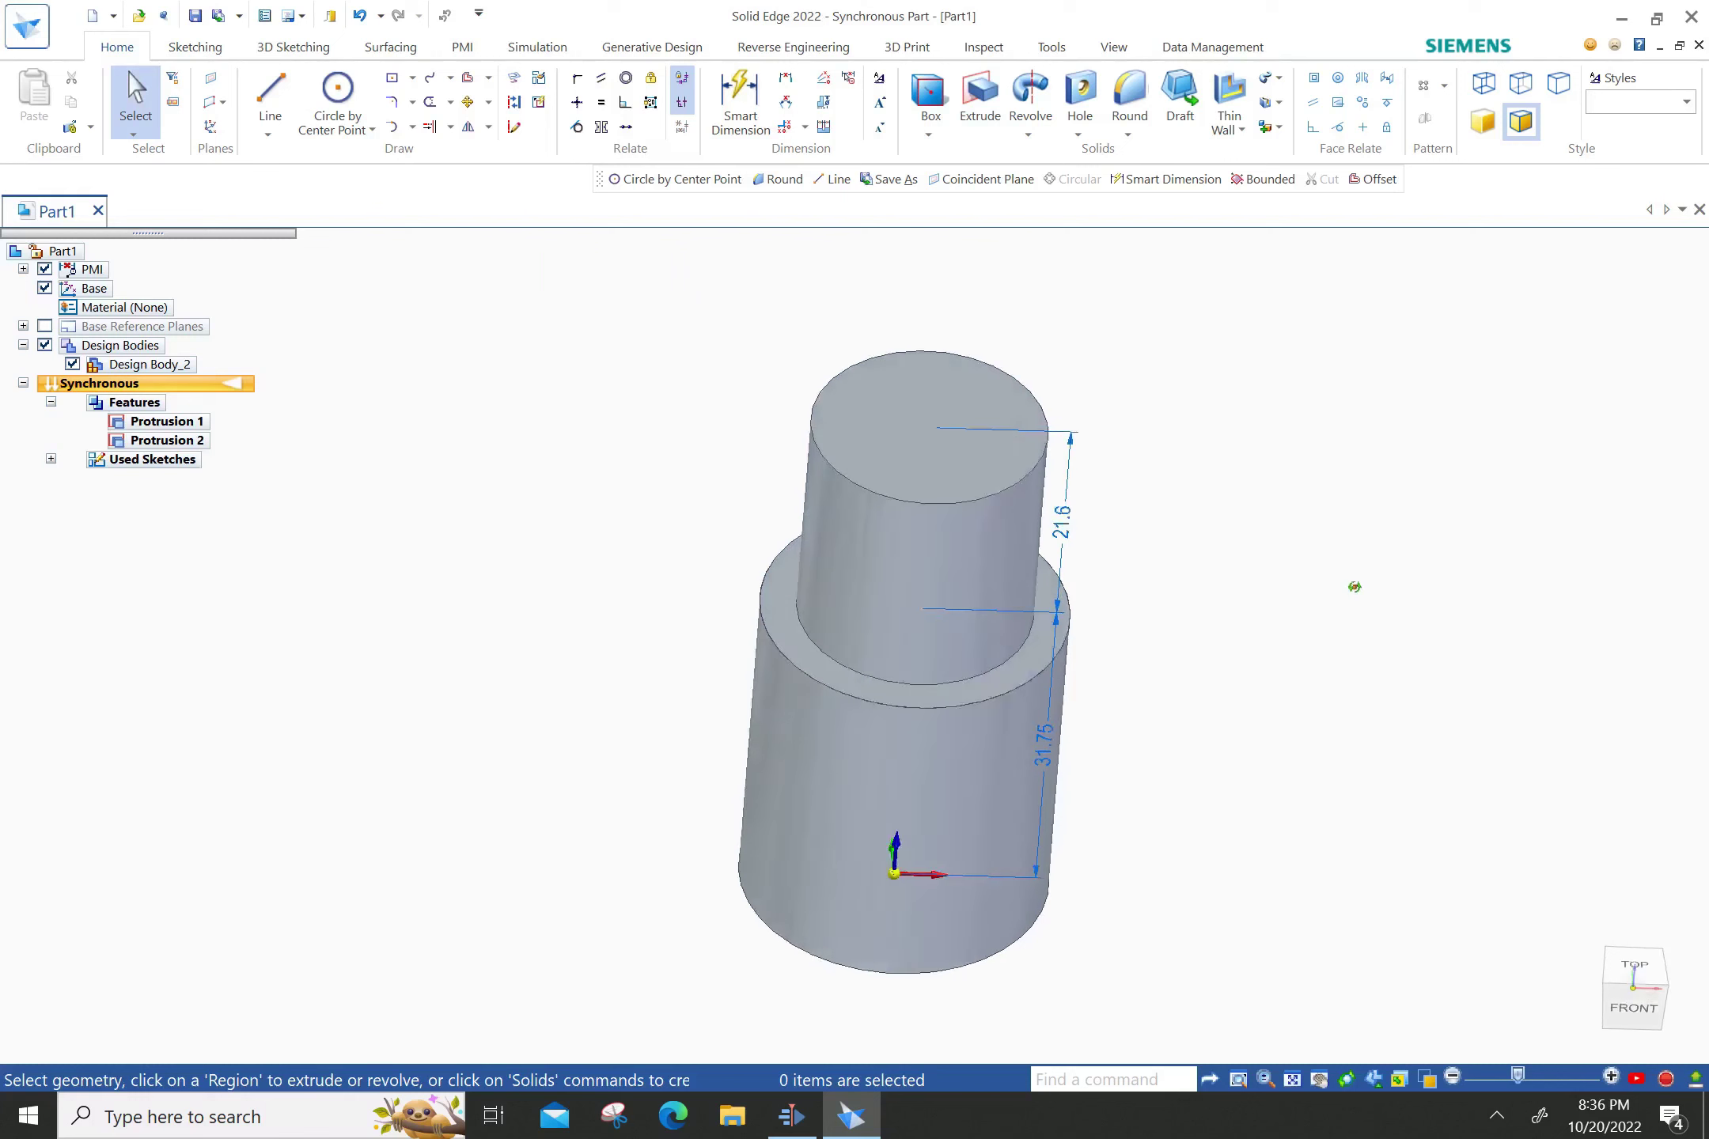
pyautogui.click(348, 127)
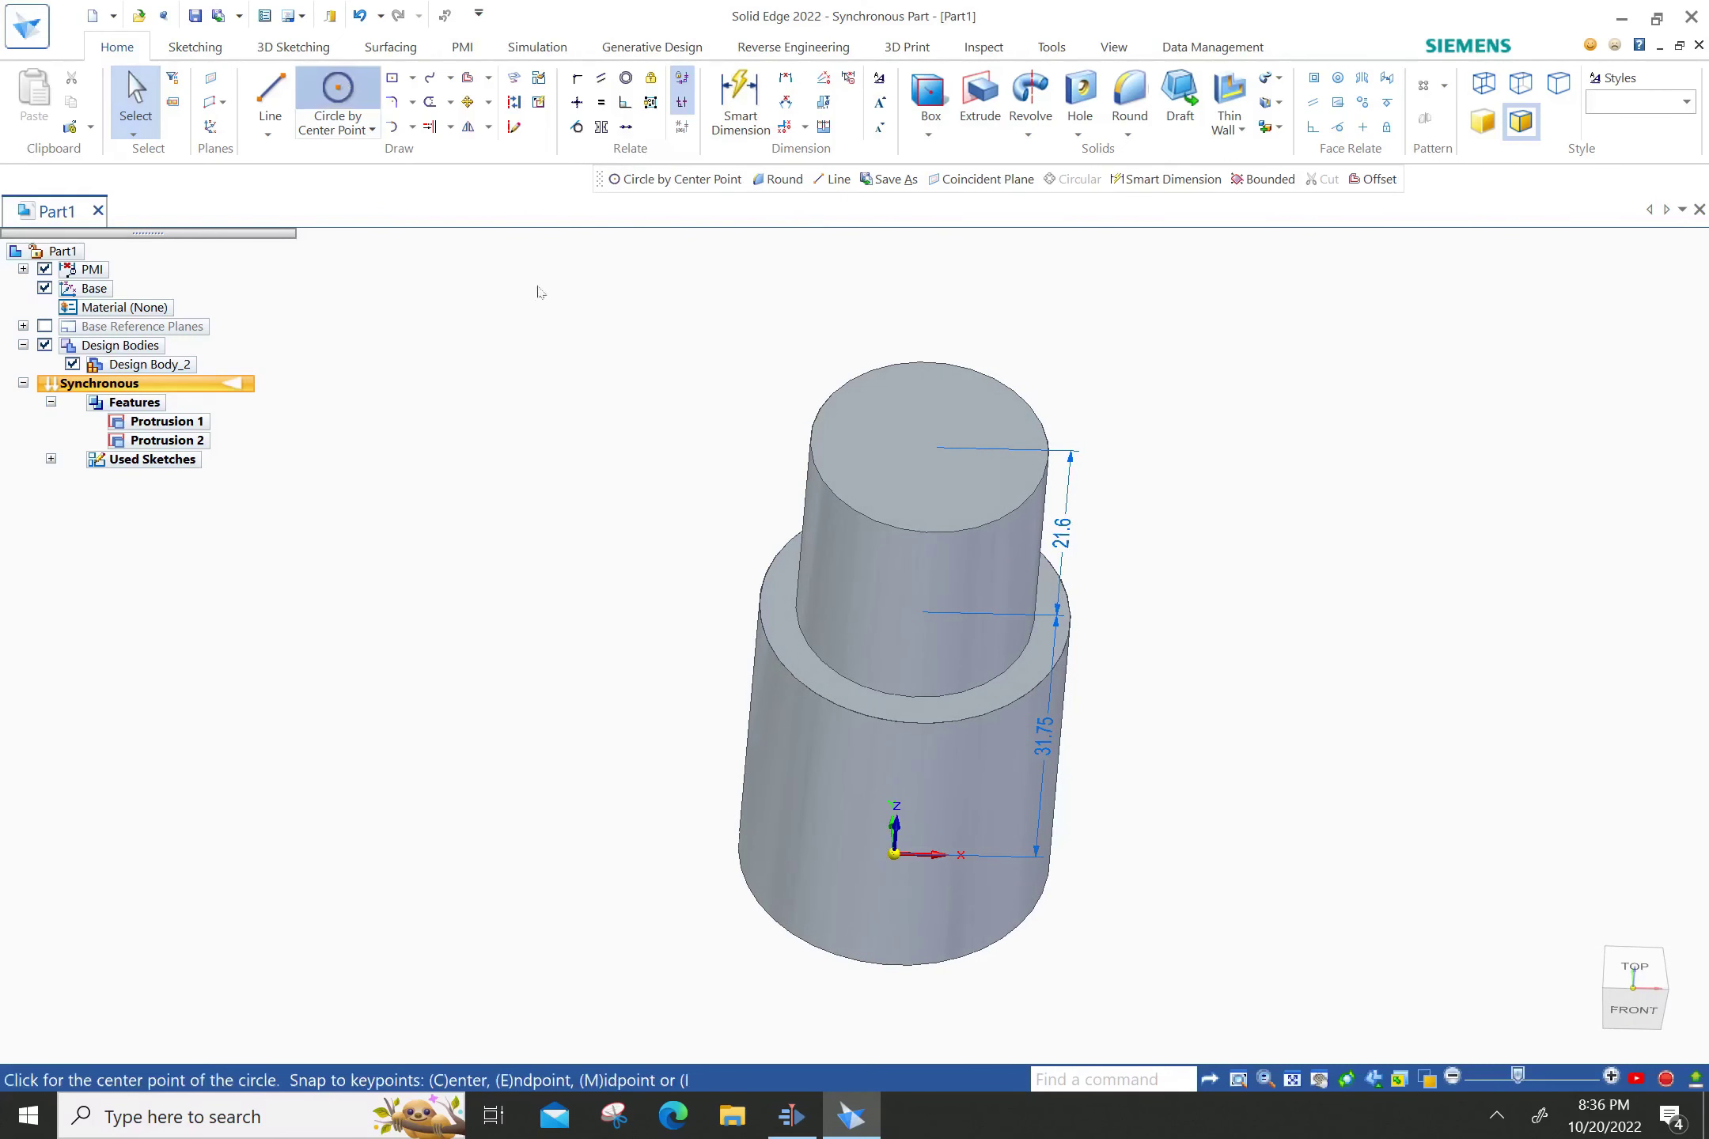
pyautogui.click(981, 412)
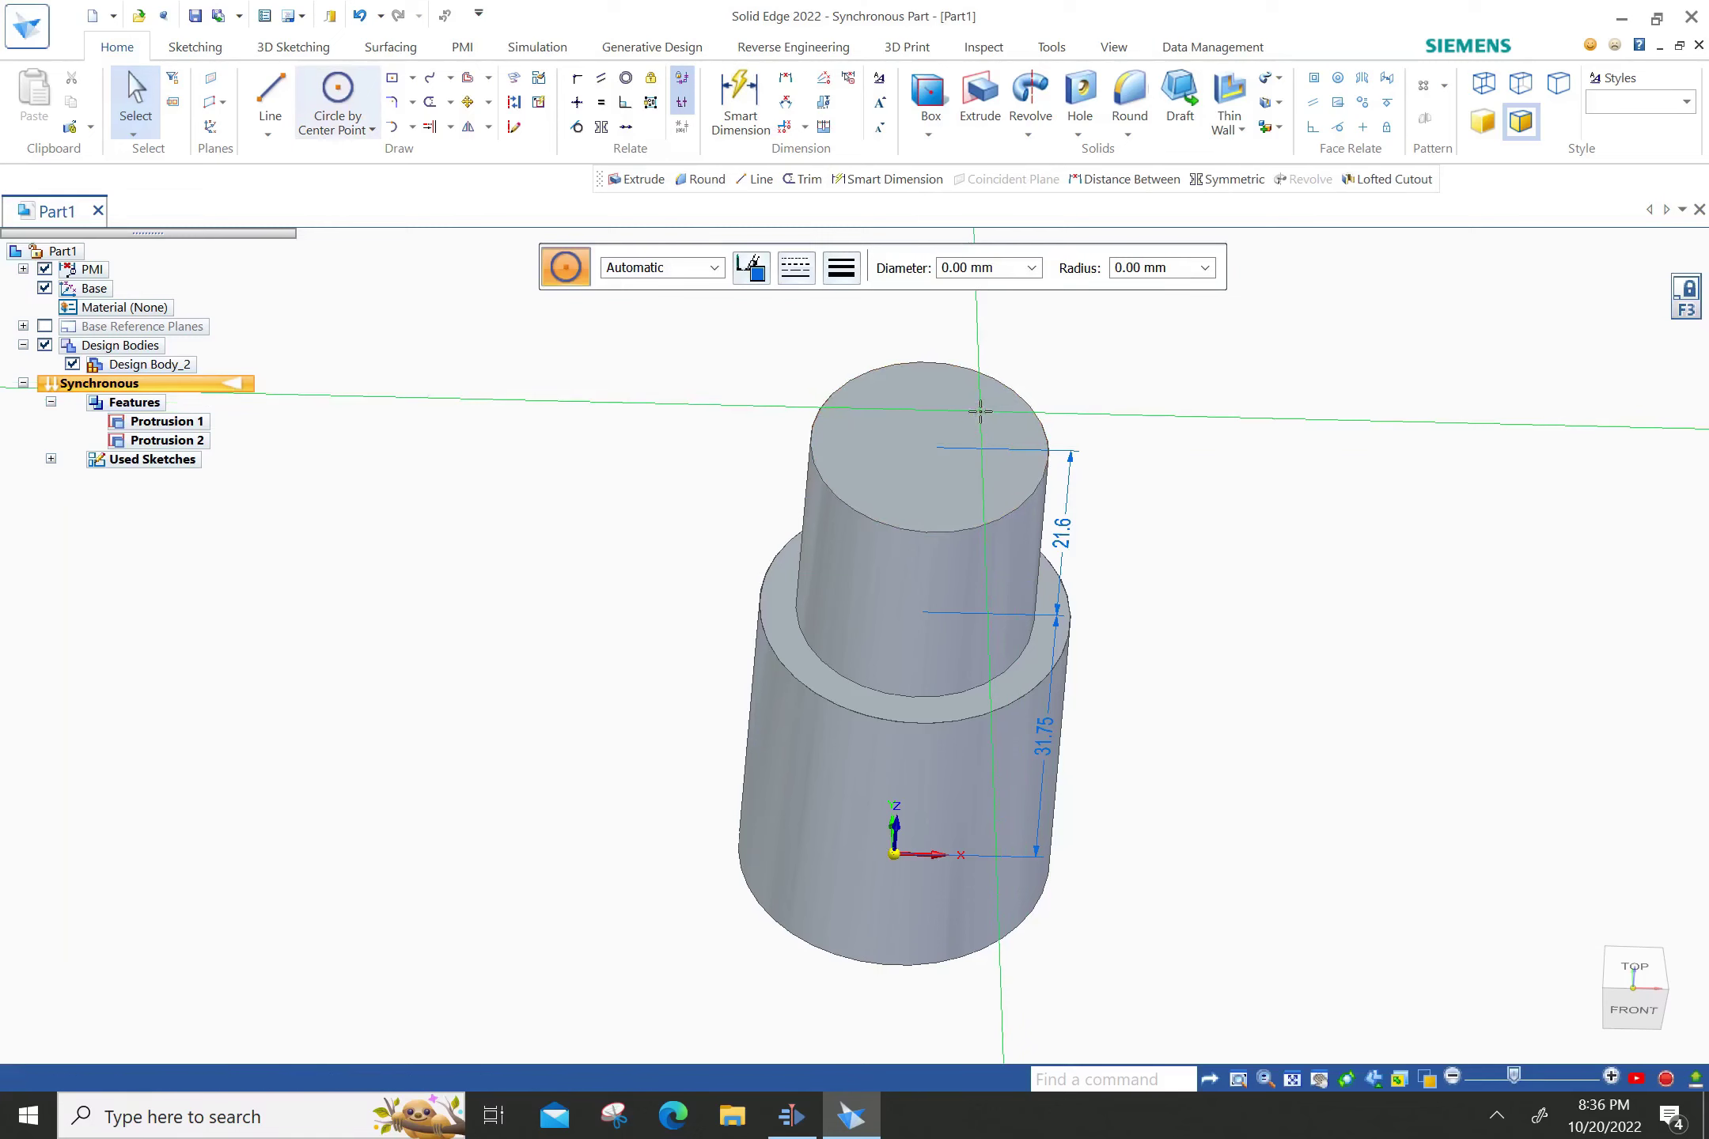
pyautogui.click(342, 95)
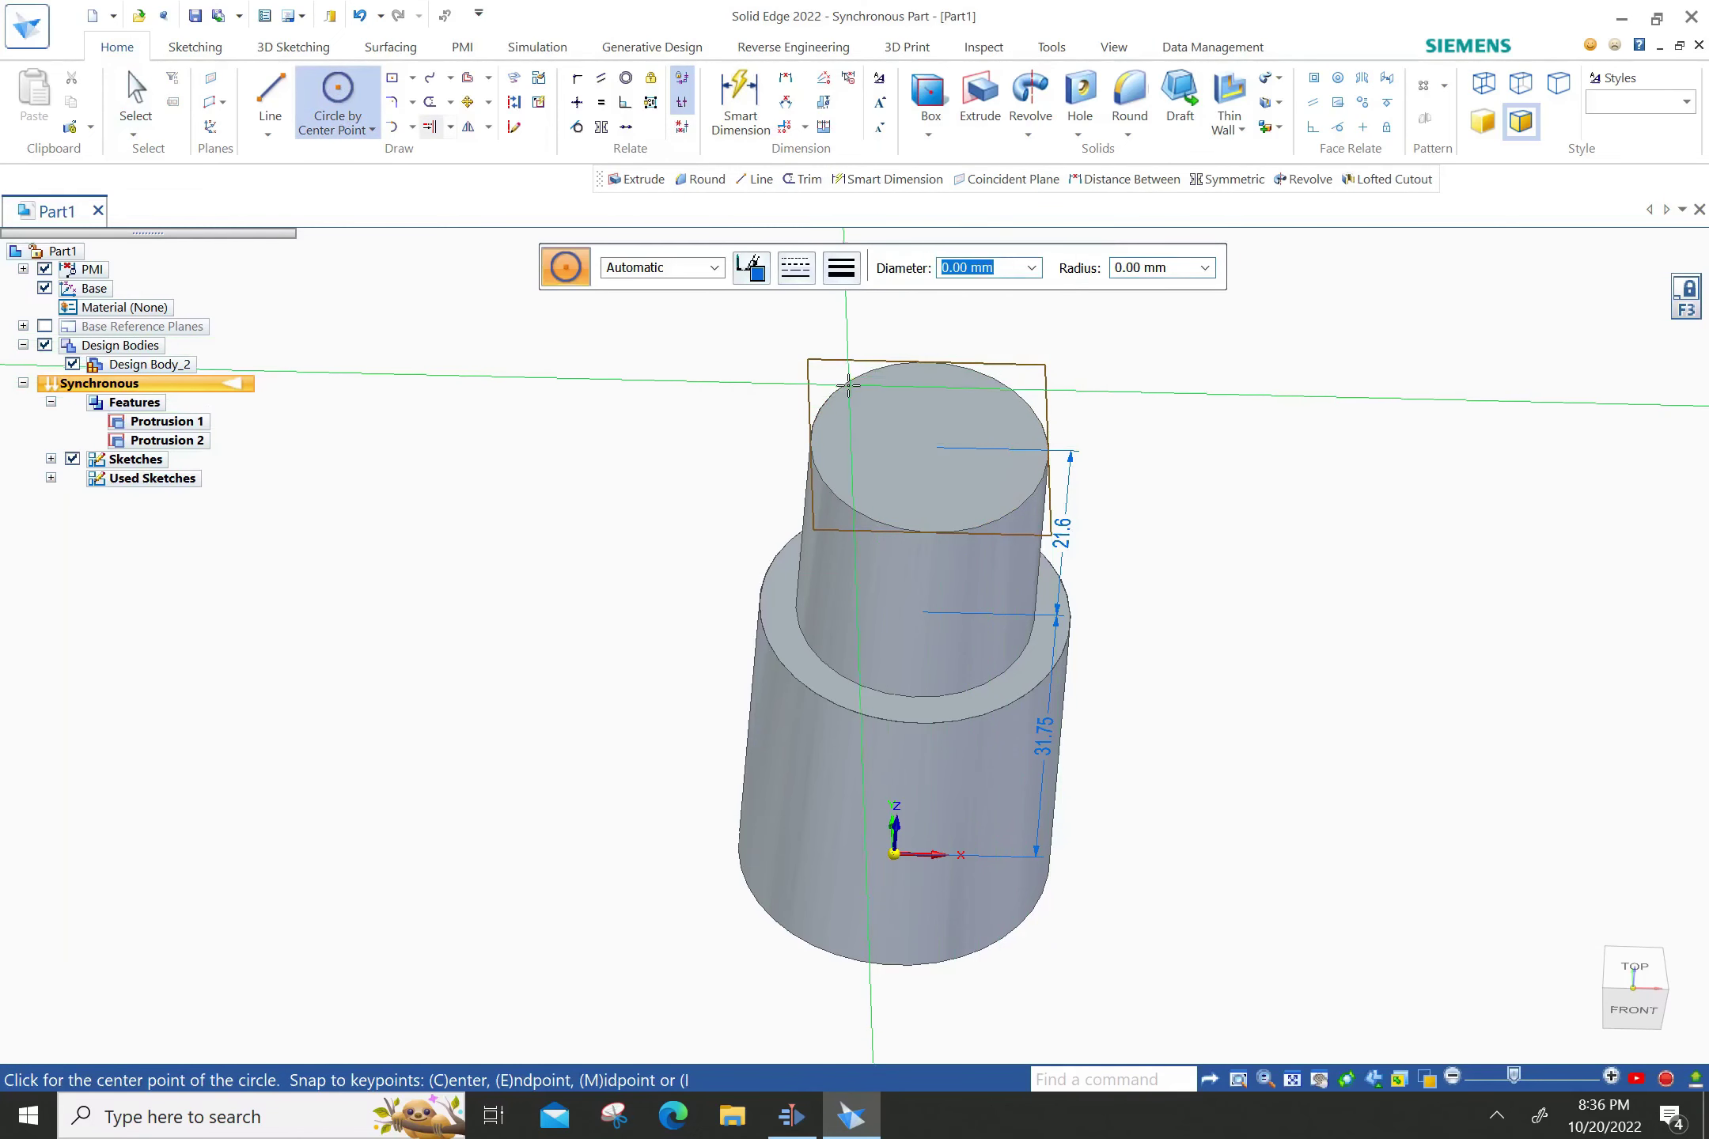
pyautogui.click(931, 448)
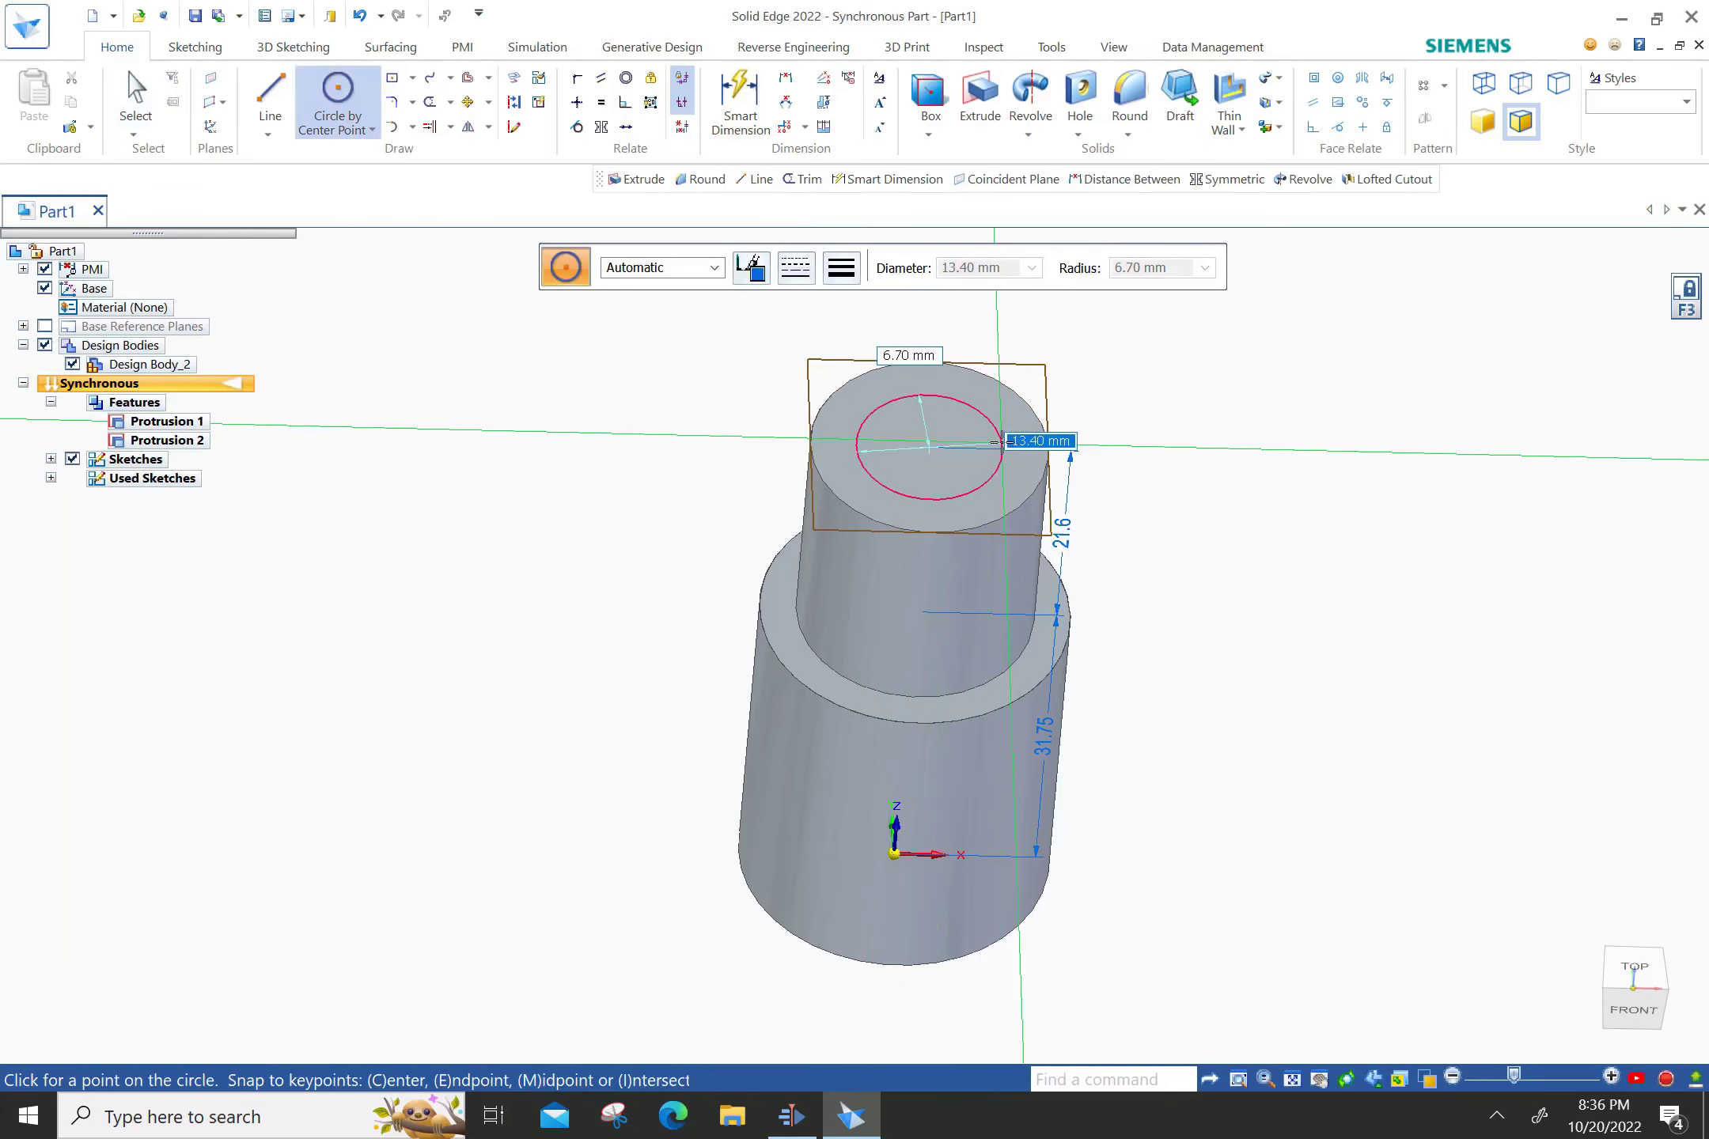
pyautogui.write('1')
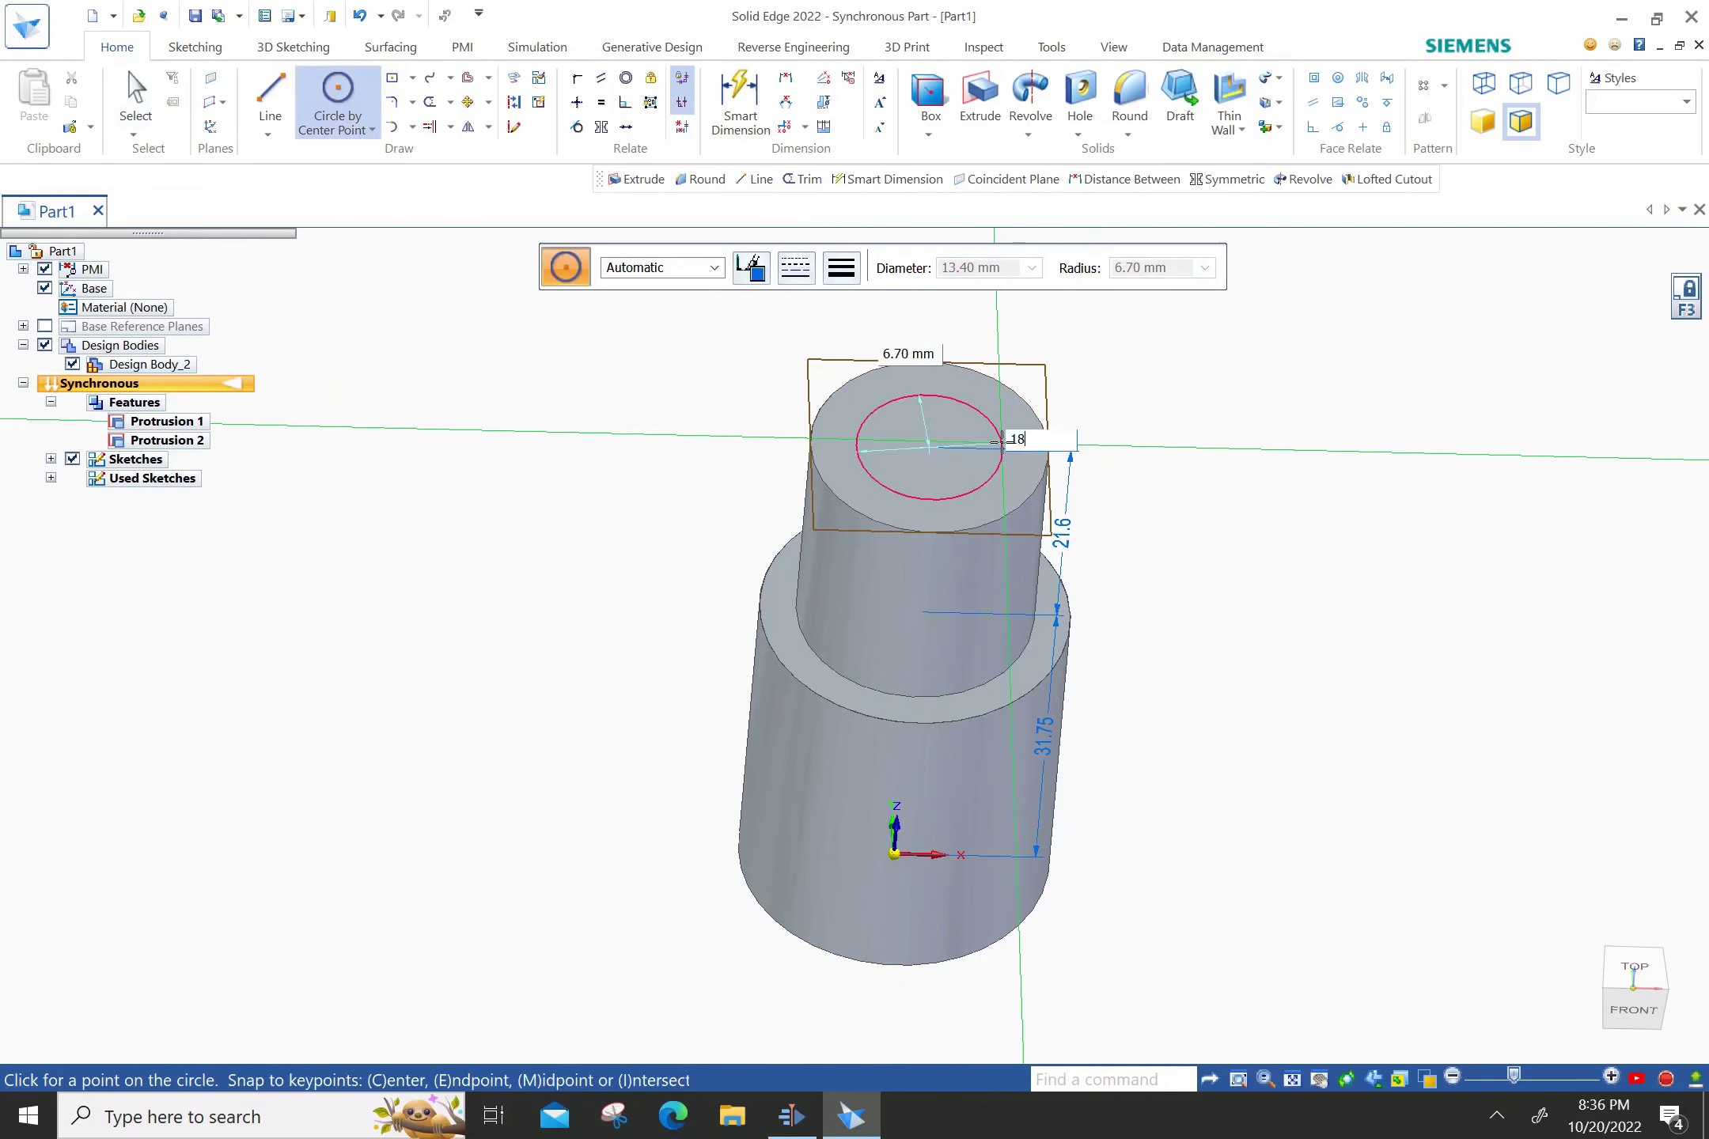
pyautogui.write('8')
pyautogui.press('Return')
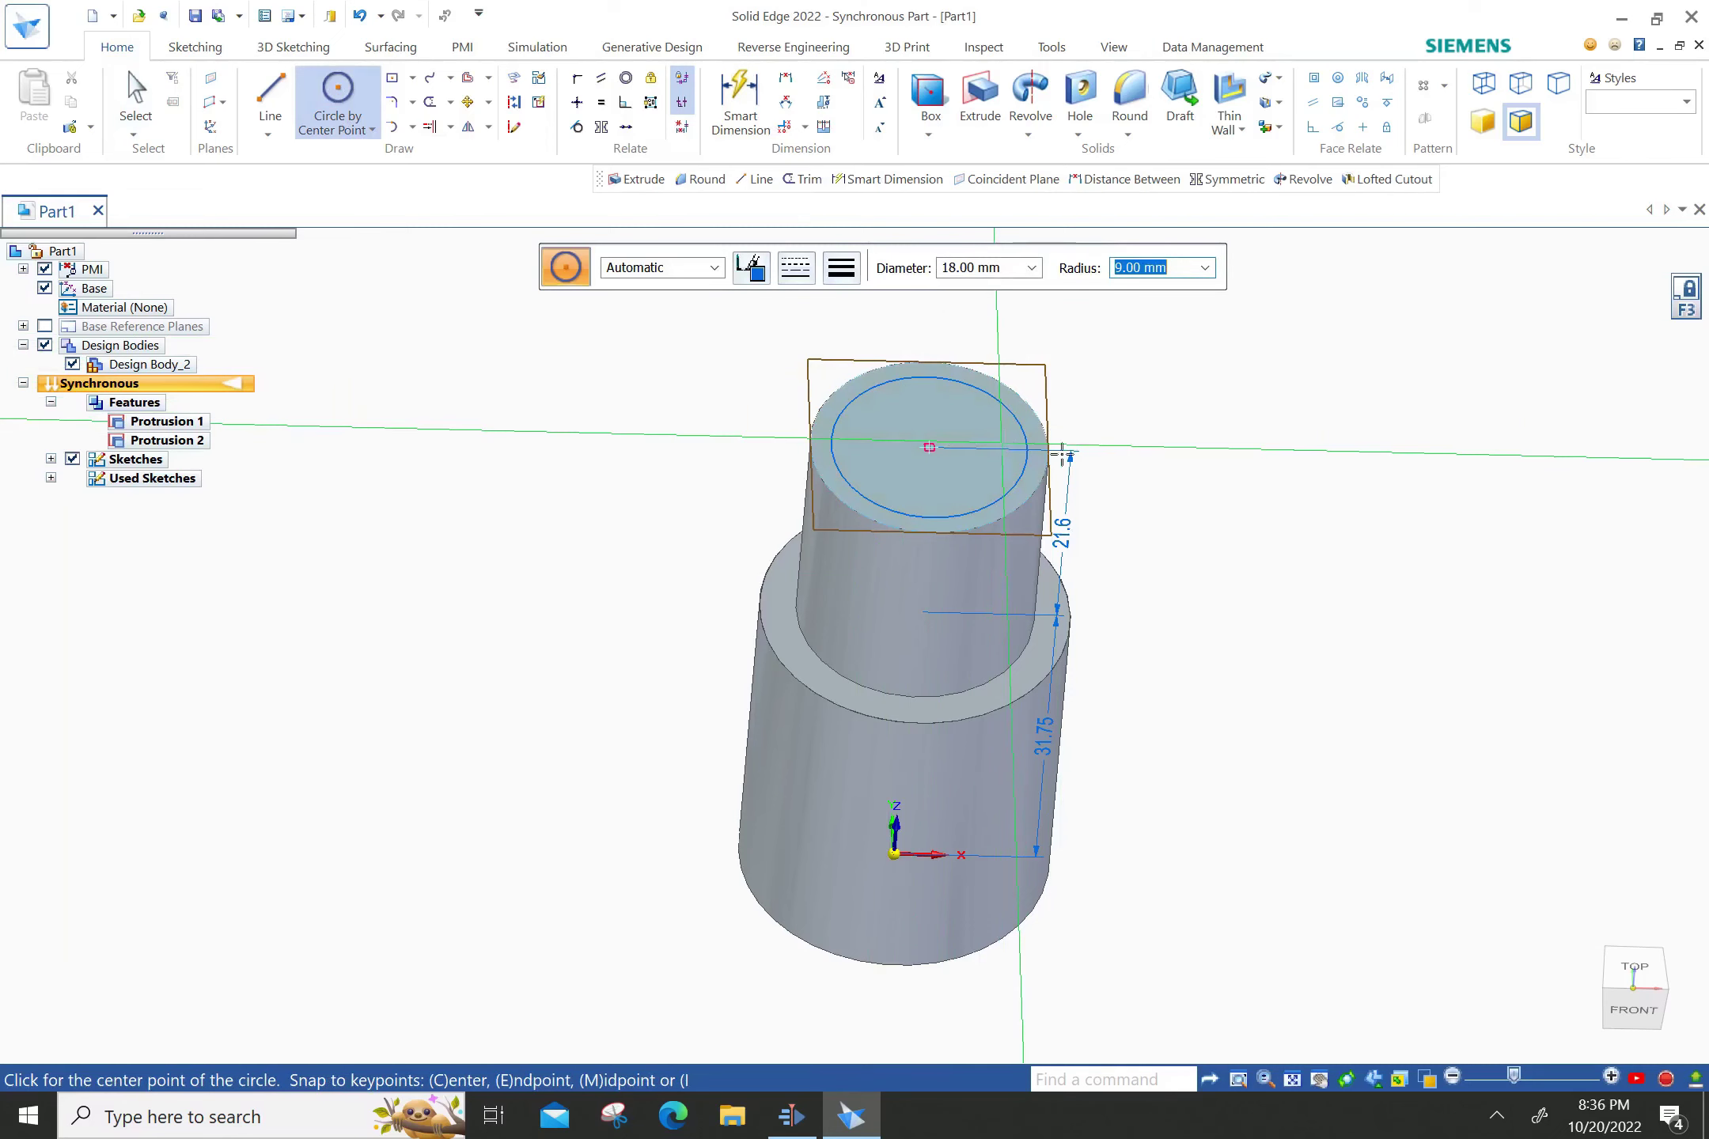
# Cut the 18 mm circle down through both cylinders to a depth of about 53.6 mm.
pyautogui.click(982, 99)
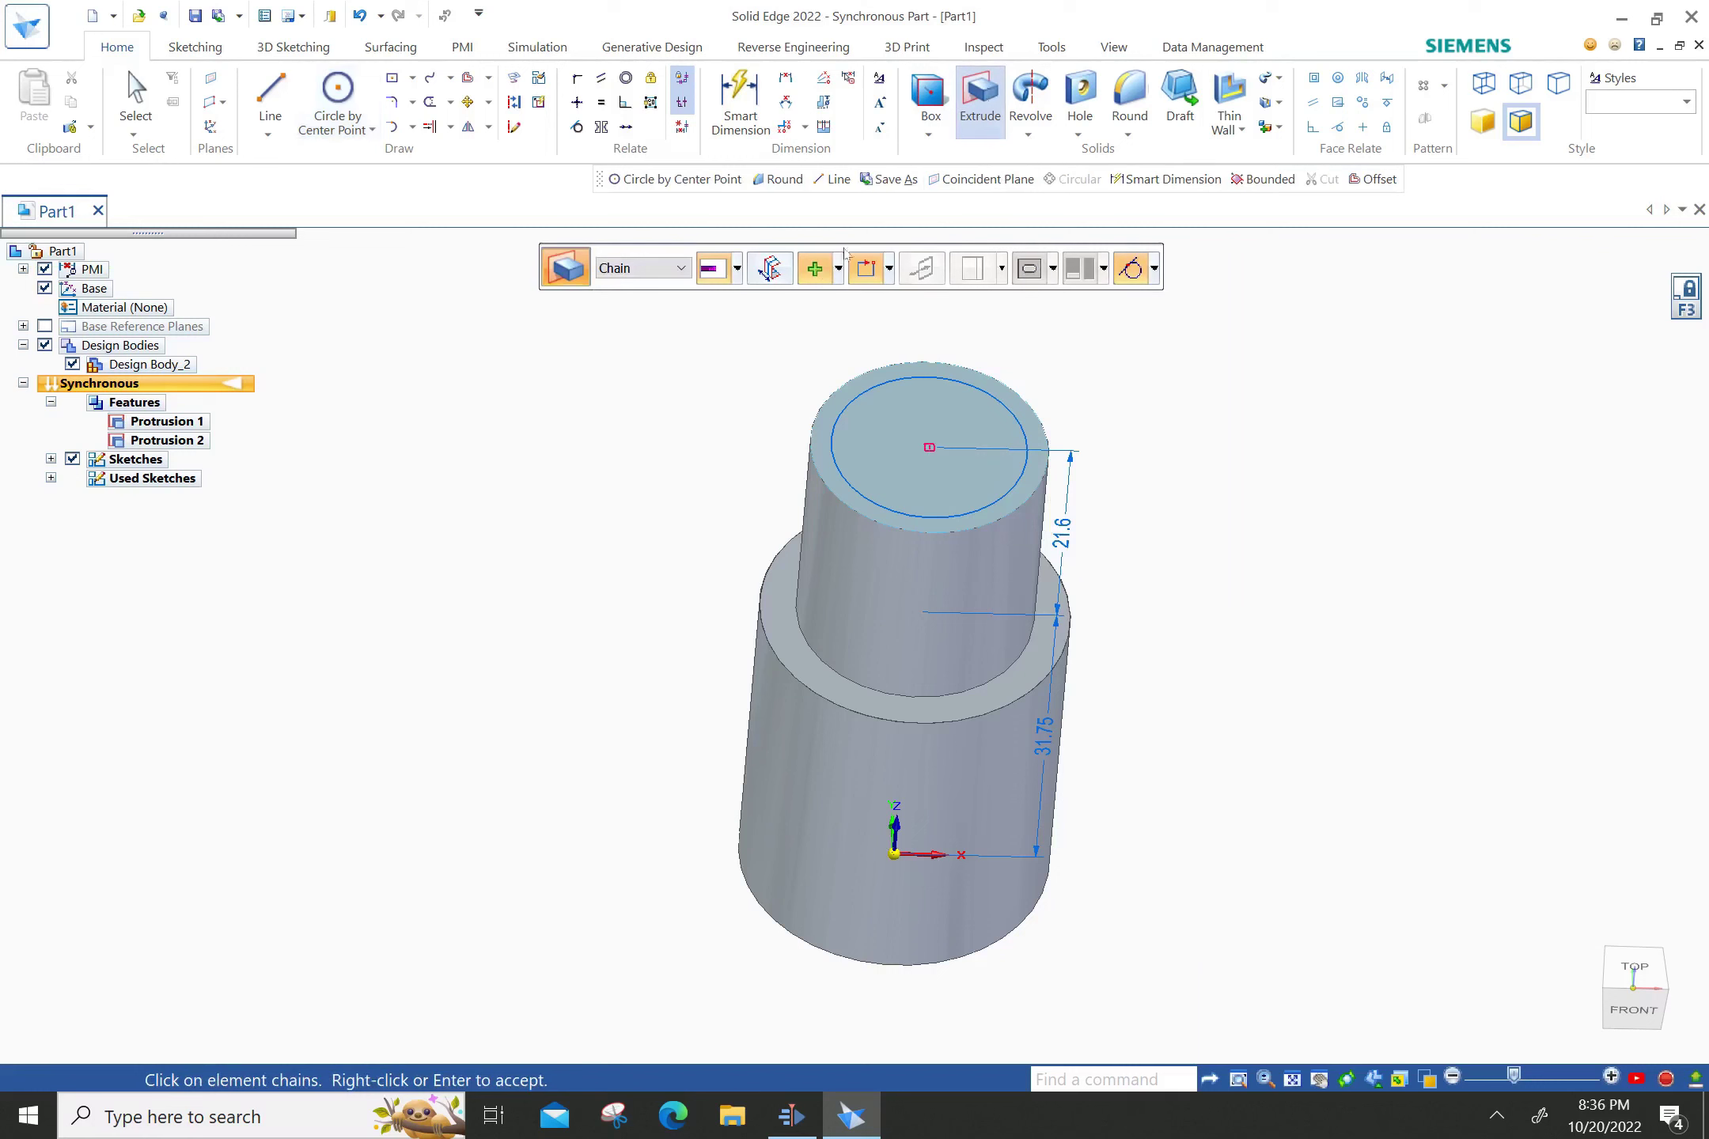
pyautogui.click(848, 334)
pyautogui.click(1020, 482)
pyautogui.rightClick(1018, 475)
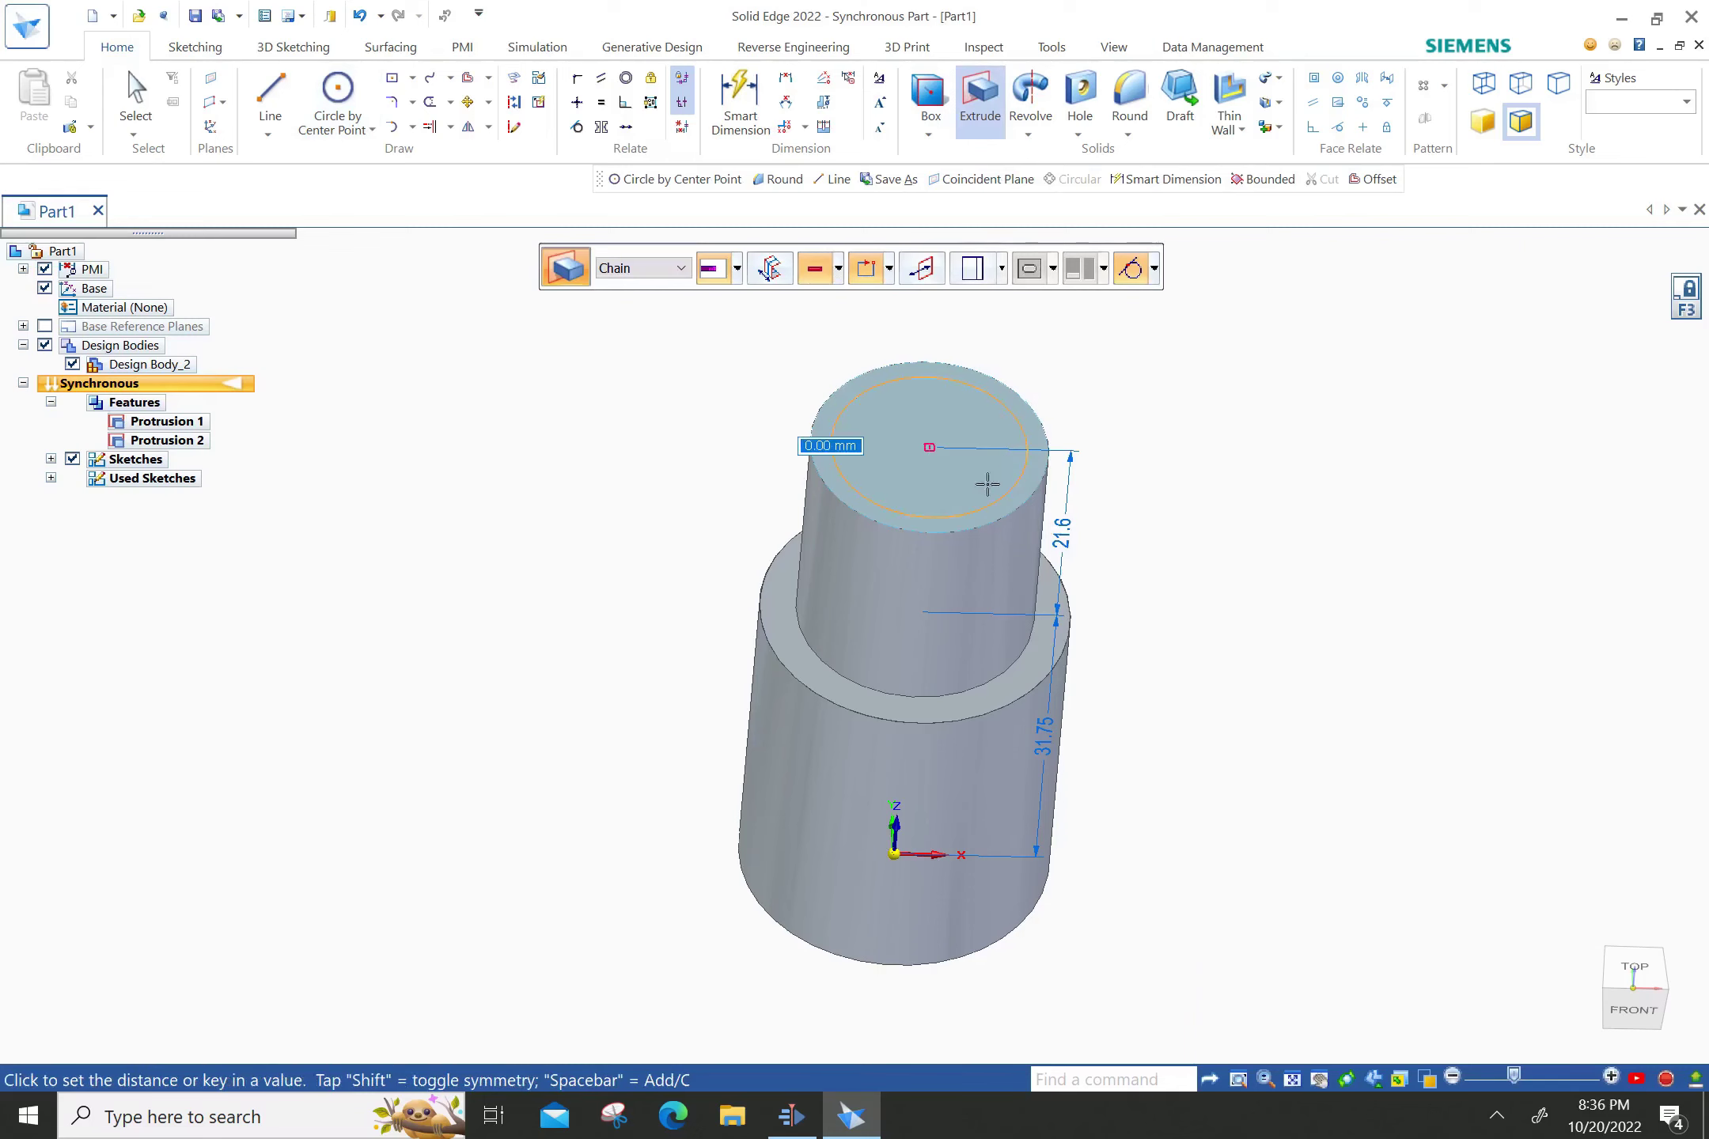
pyautogui.moveTo(971, 633); pyautogui.dragTo(977, 439, button='middle')
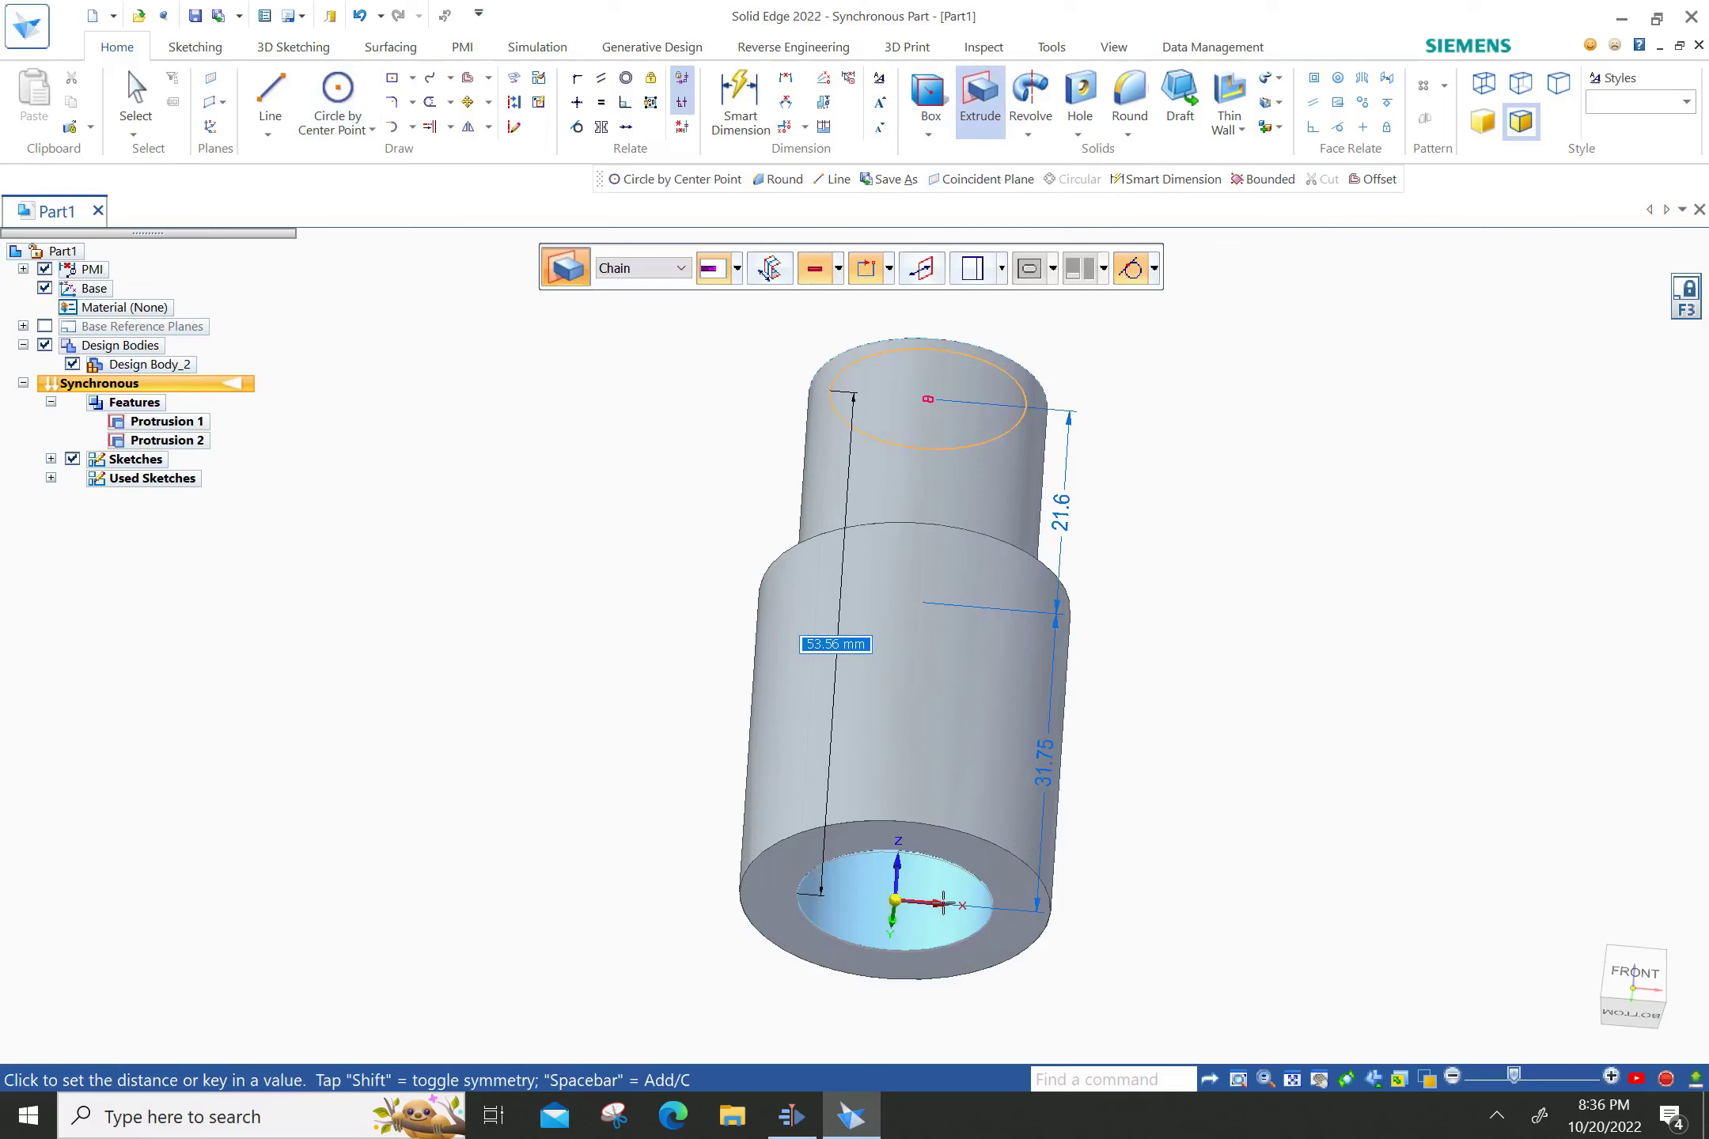
pyautogui.click(943, 904)
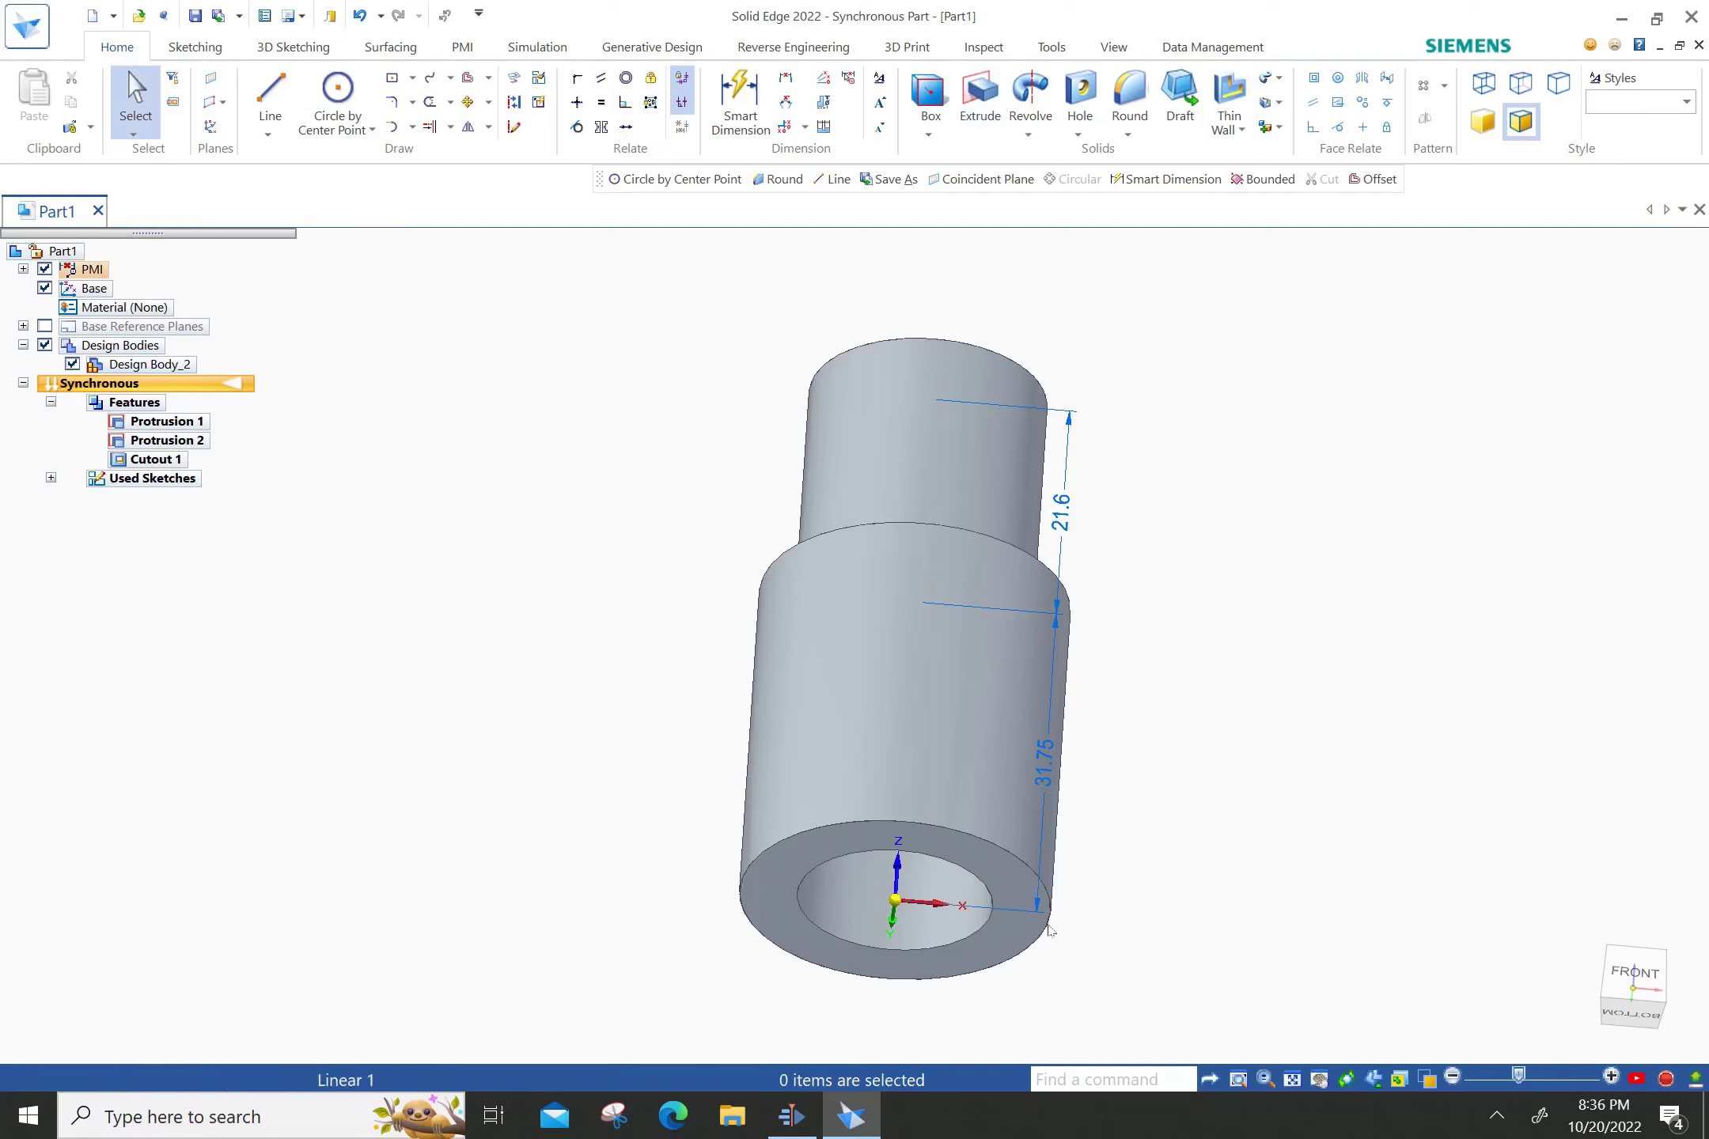
# Lock the sketch plane to the bottom face and sketch a 22.3 mm diameter circle concentric with the bore.
pyautogui.moveTo(1166, 835); pyautogui.dragTo(1179, 698, button='middle')
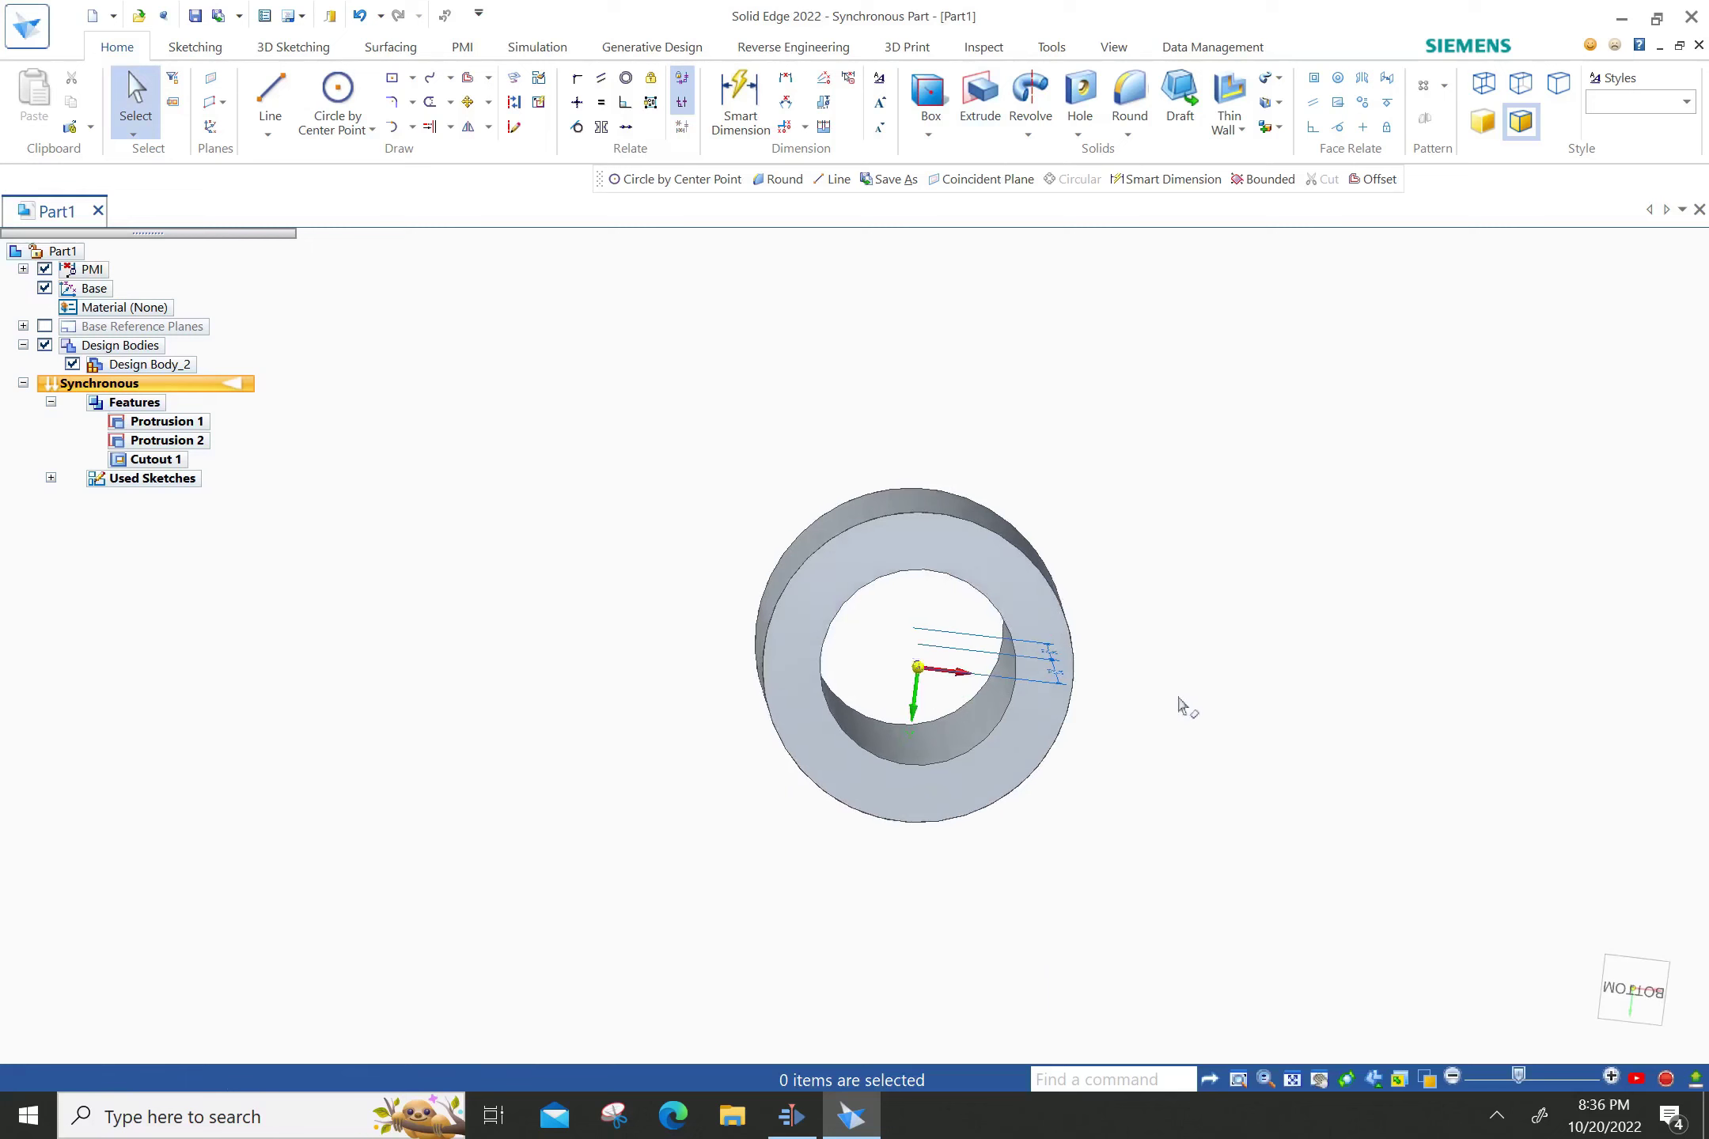
pyautogui.click(348, 90)
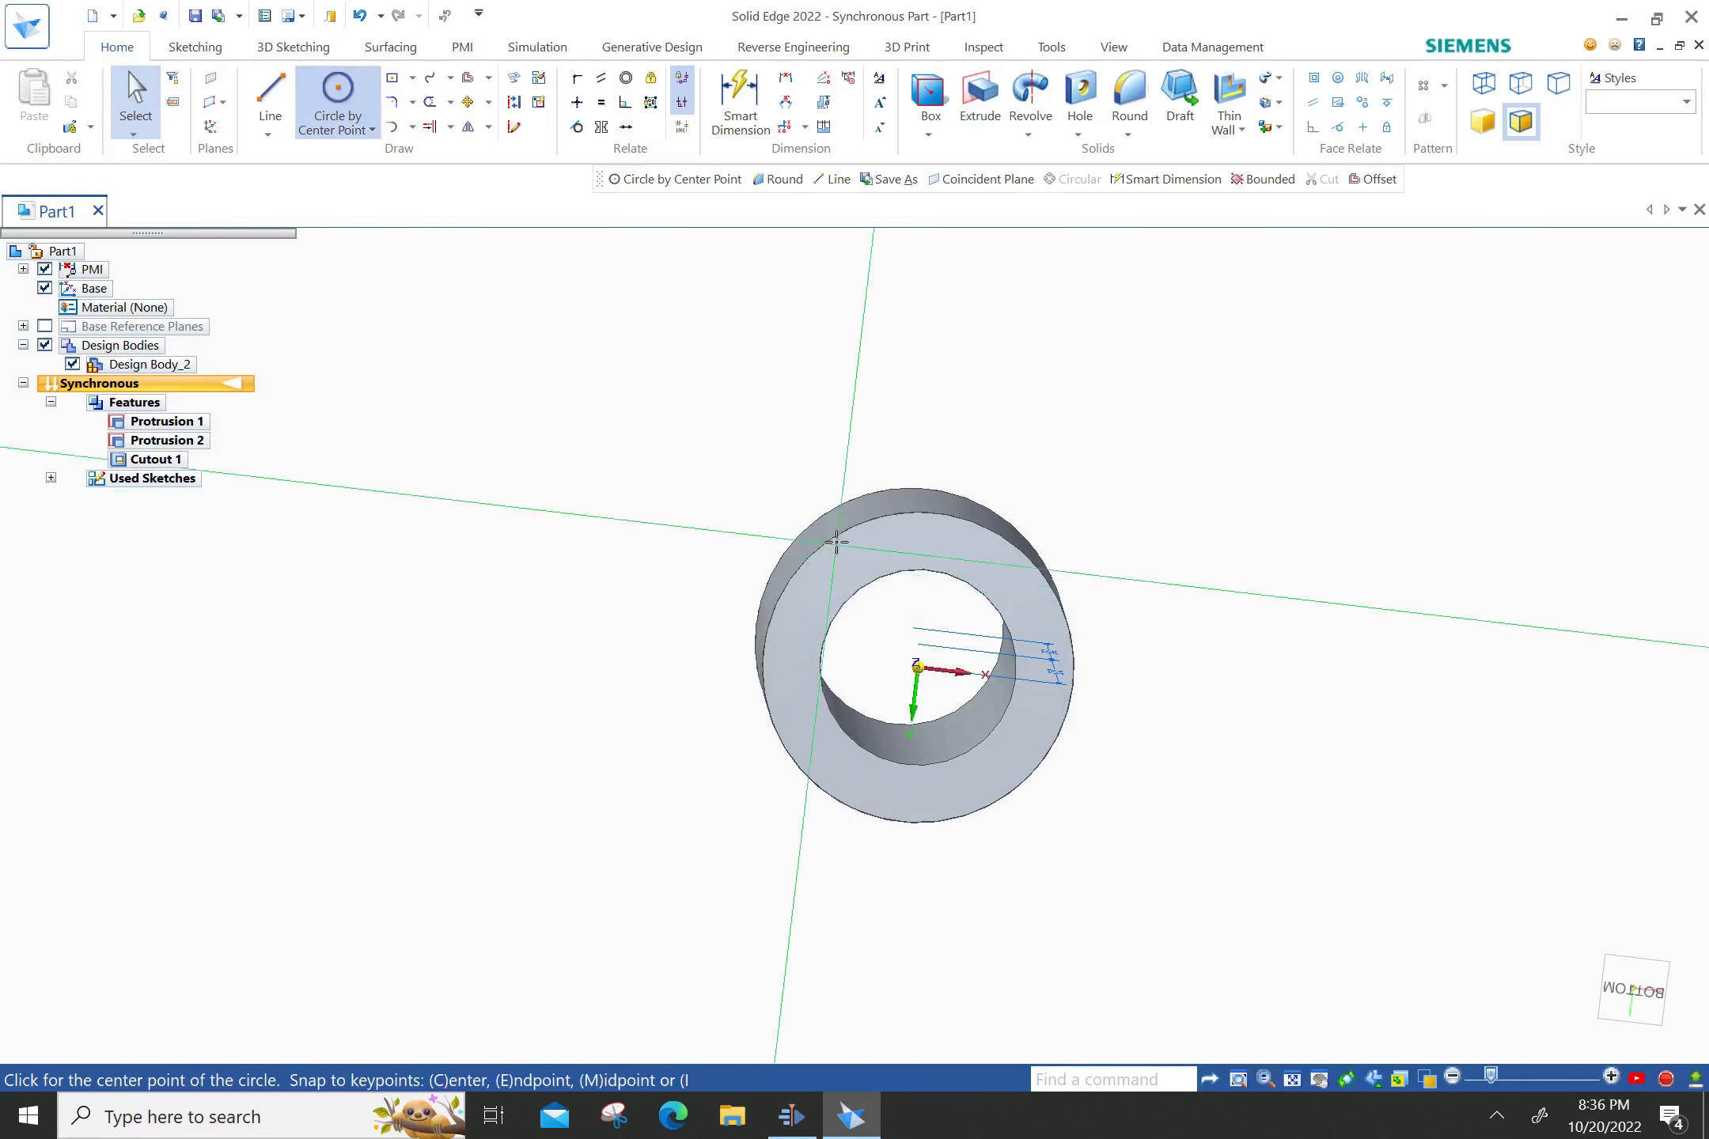
pyautogui.press('F3')
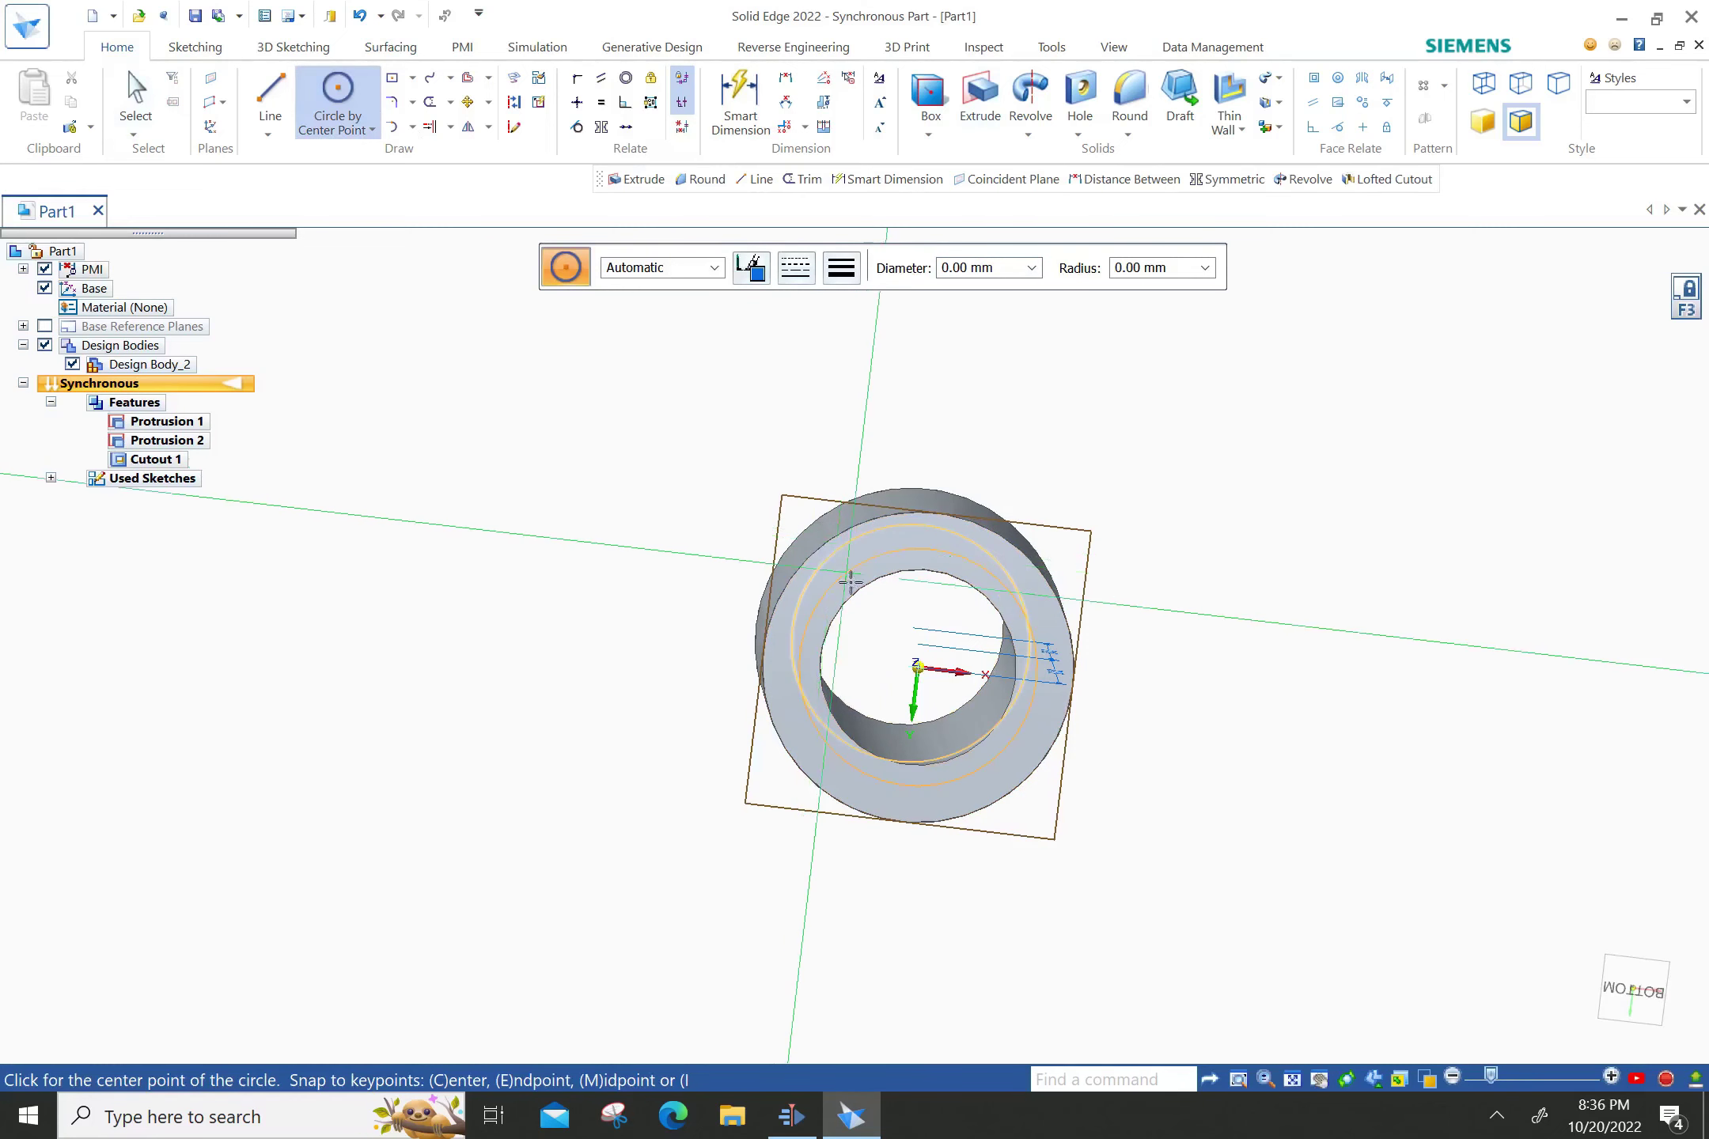
pyautogui.moveTo(1263, 767)
pyautogui.mouseDown(button='middle')
pyautogui.moveTo(1259, 729)
pyautogui.moveTo(1263, 752)
pyautogui.mouseUp(button='middle')
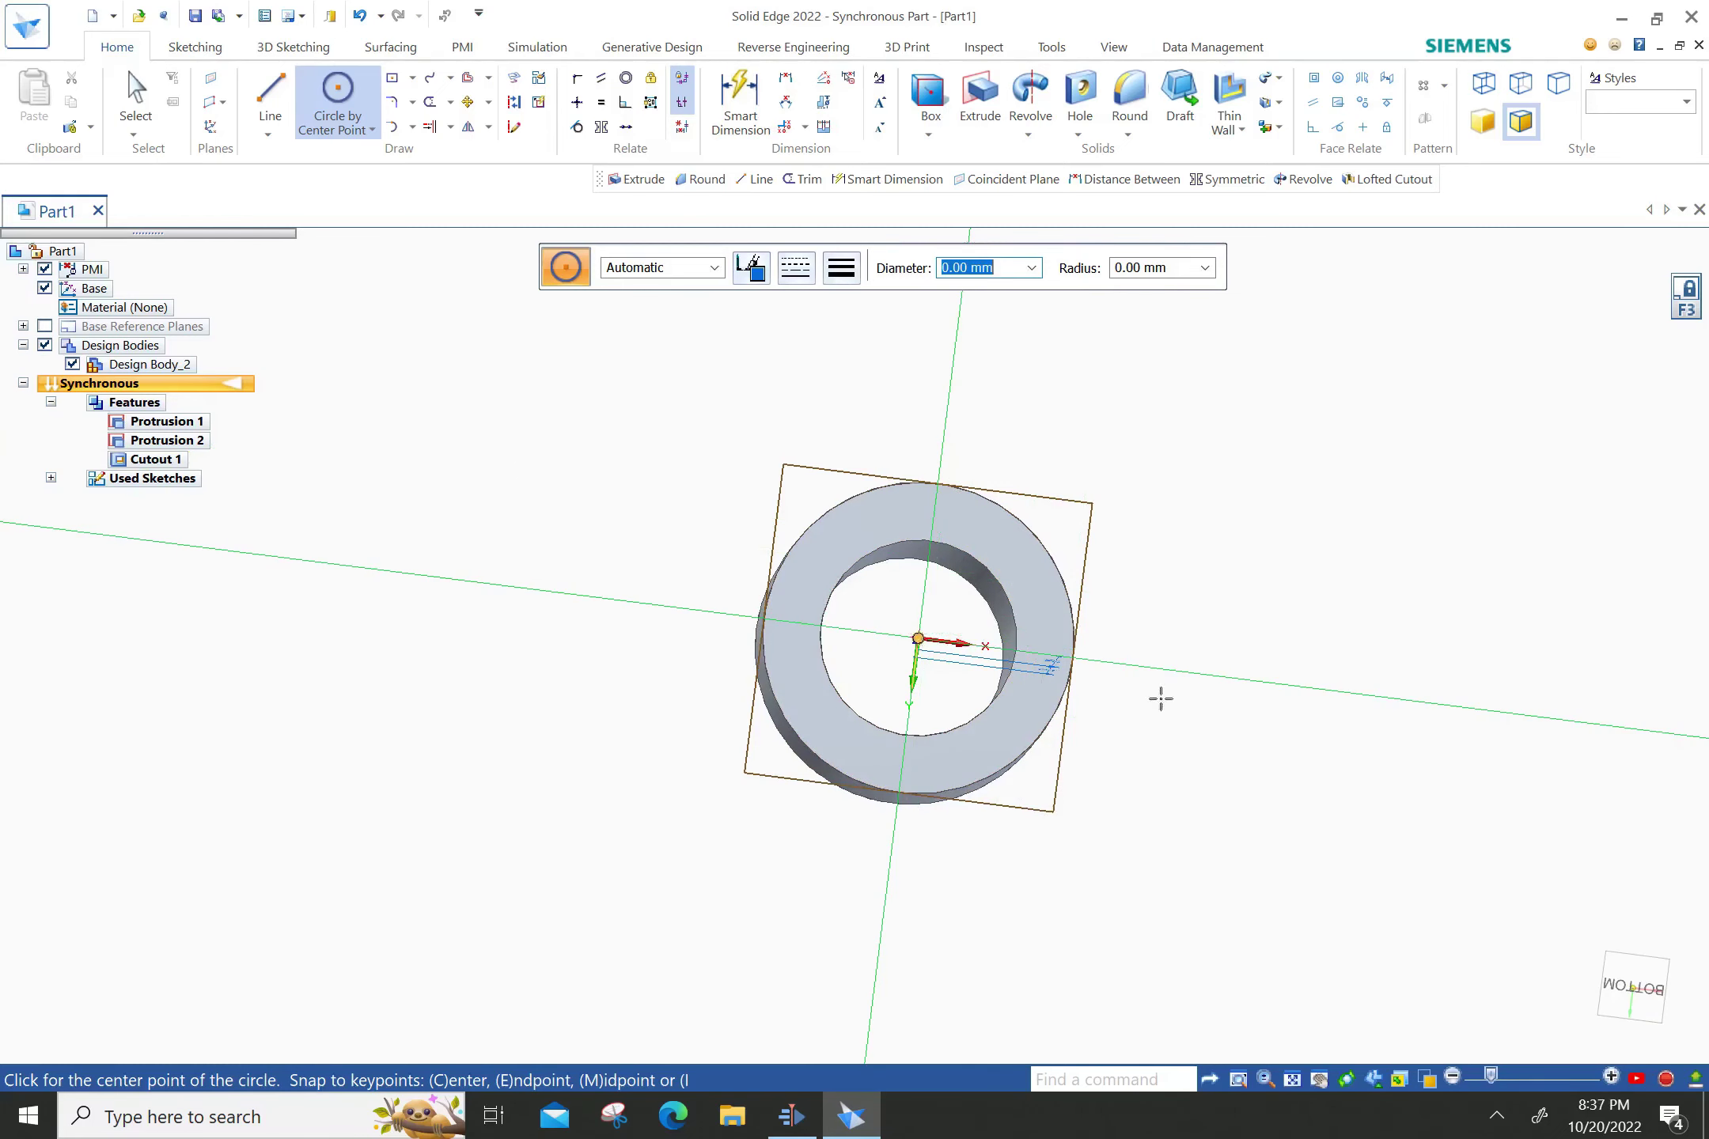
pyautogui.click(1646, 984)
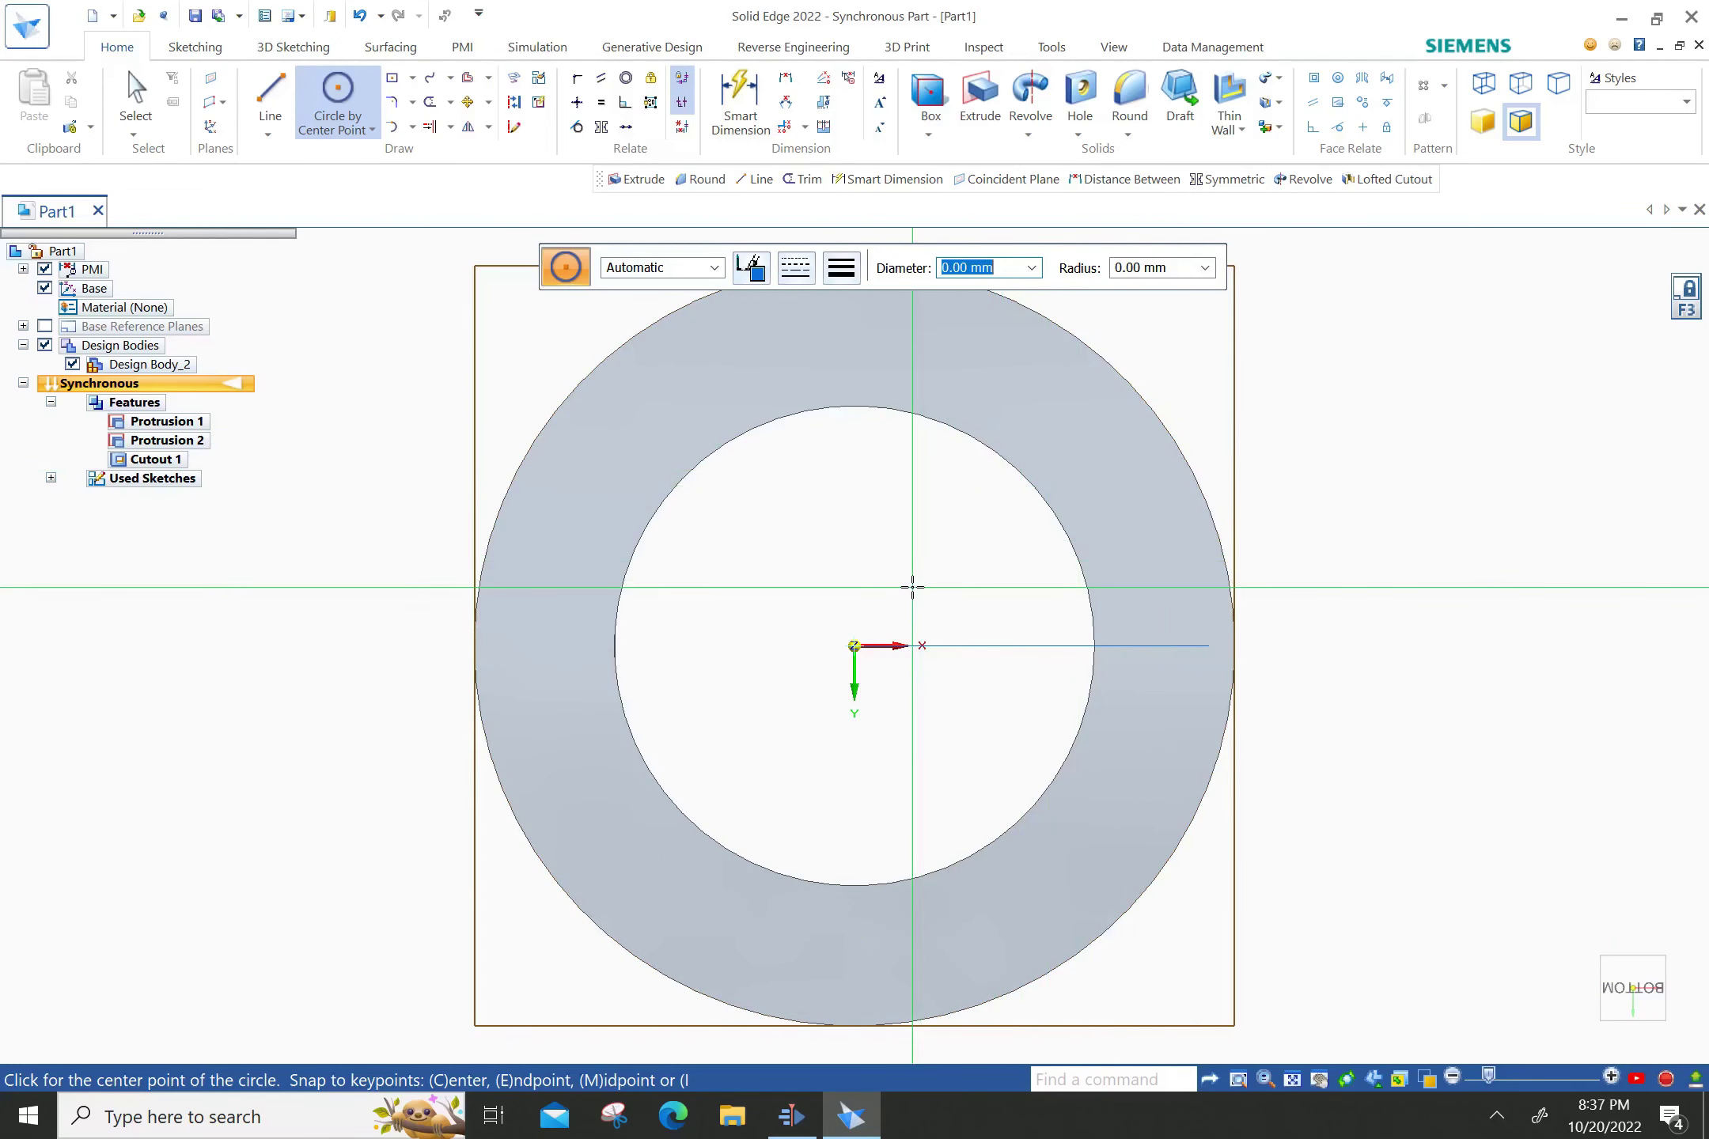
pyautogui.click(853, 646)
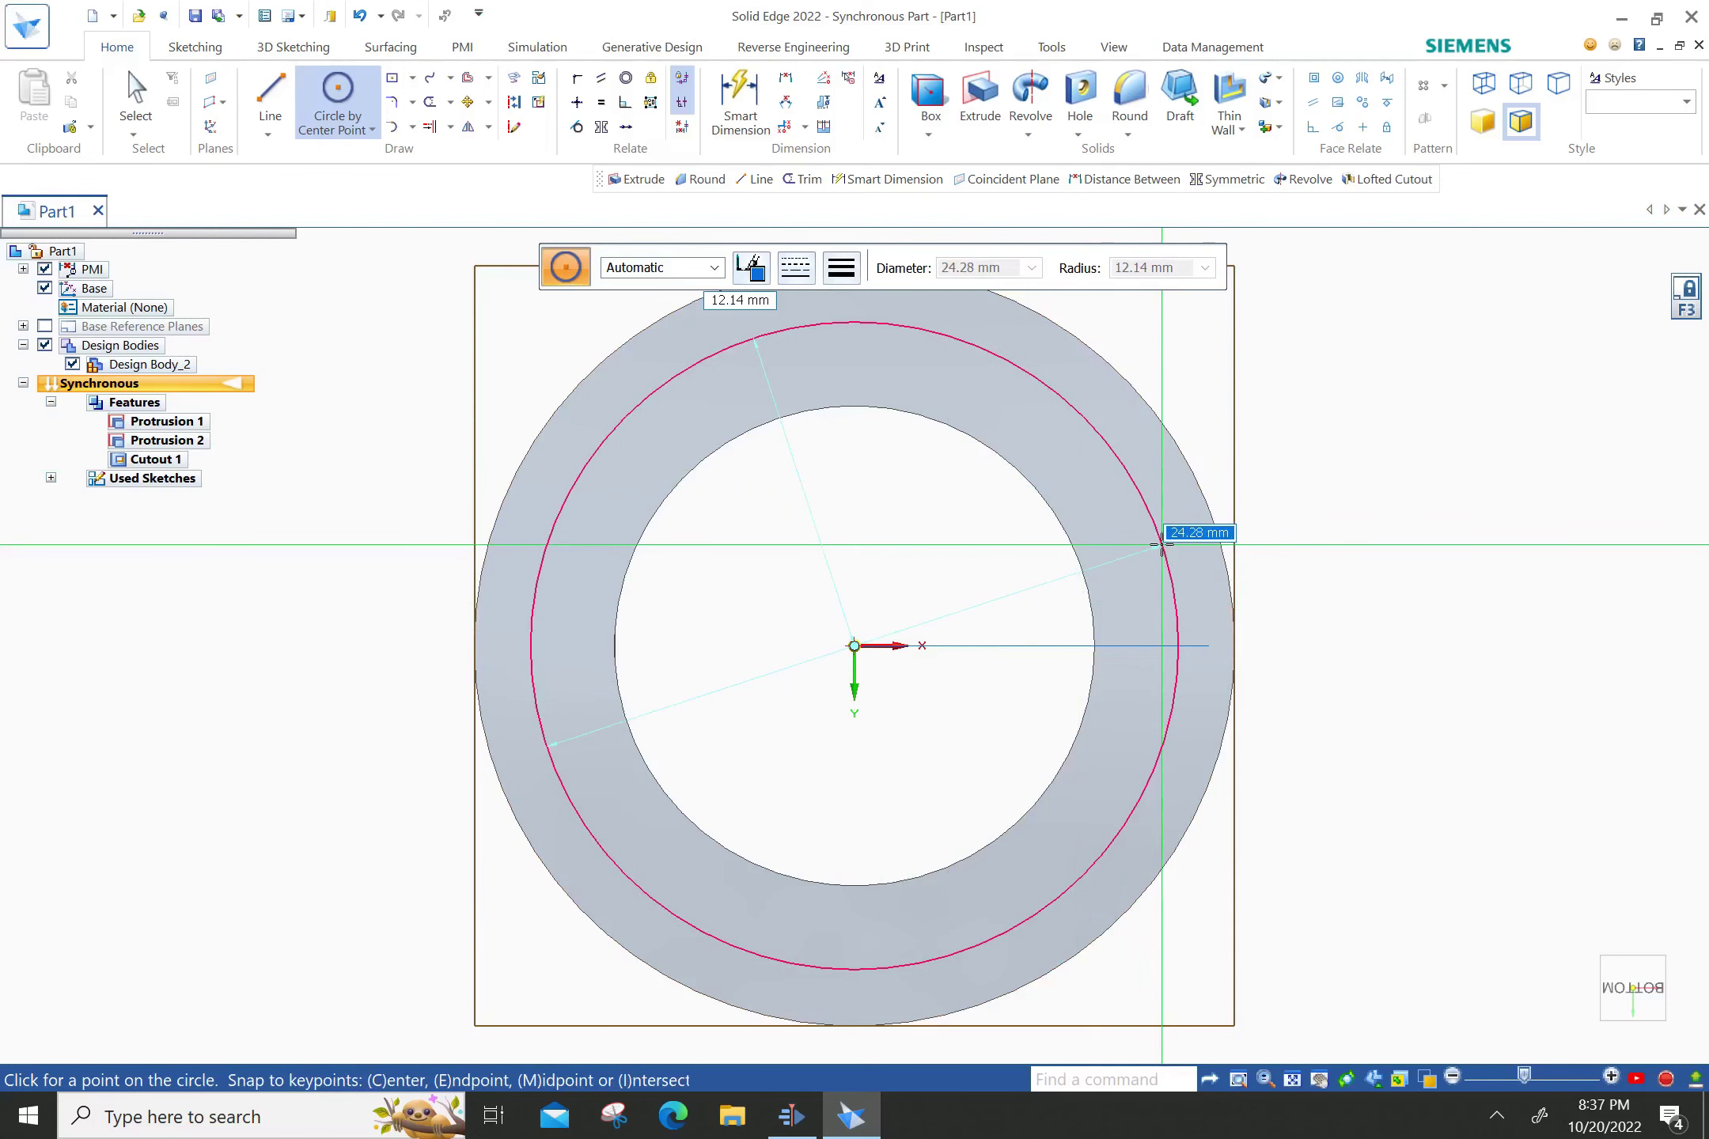
pyautogui.write('22')
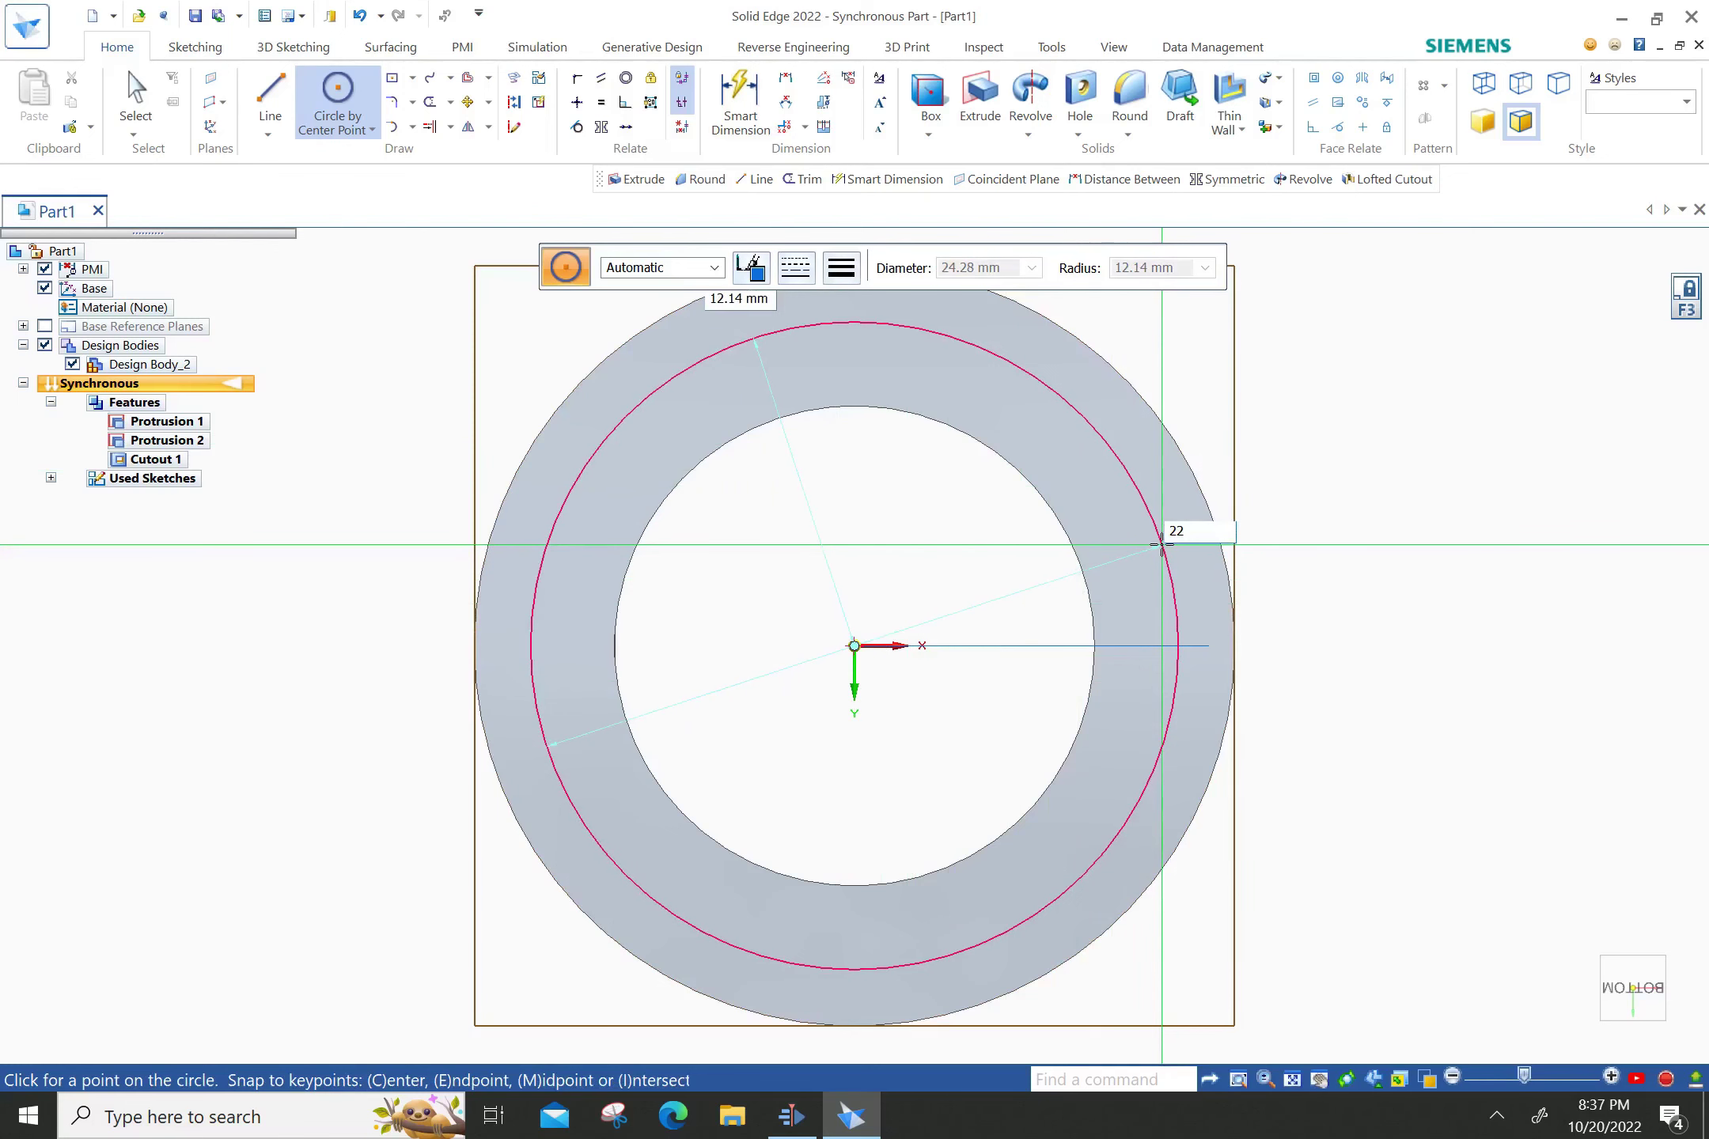
pyautogui.write('.3')
pyautogui.press('Return')
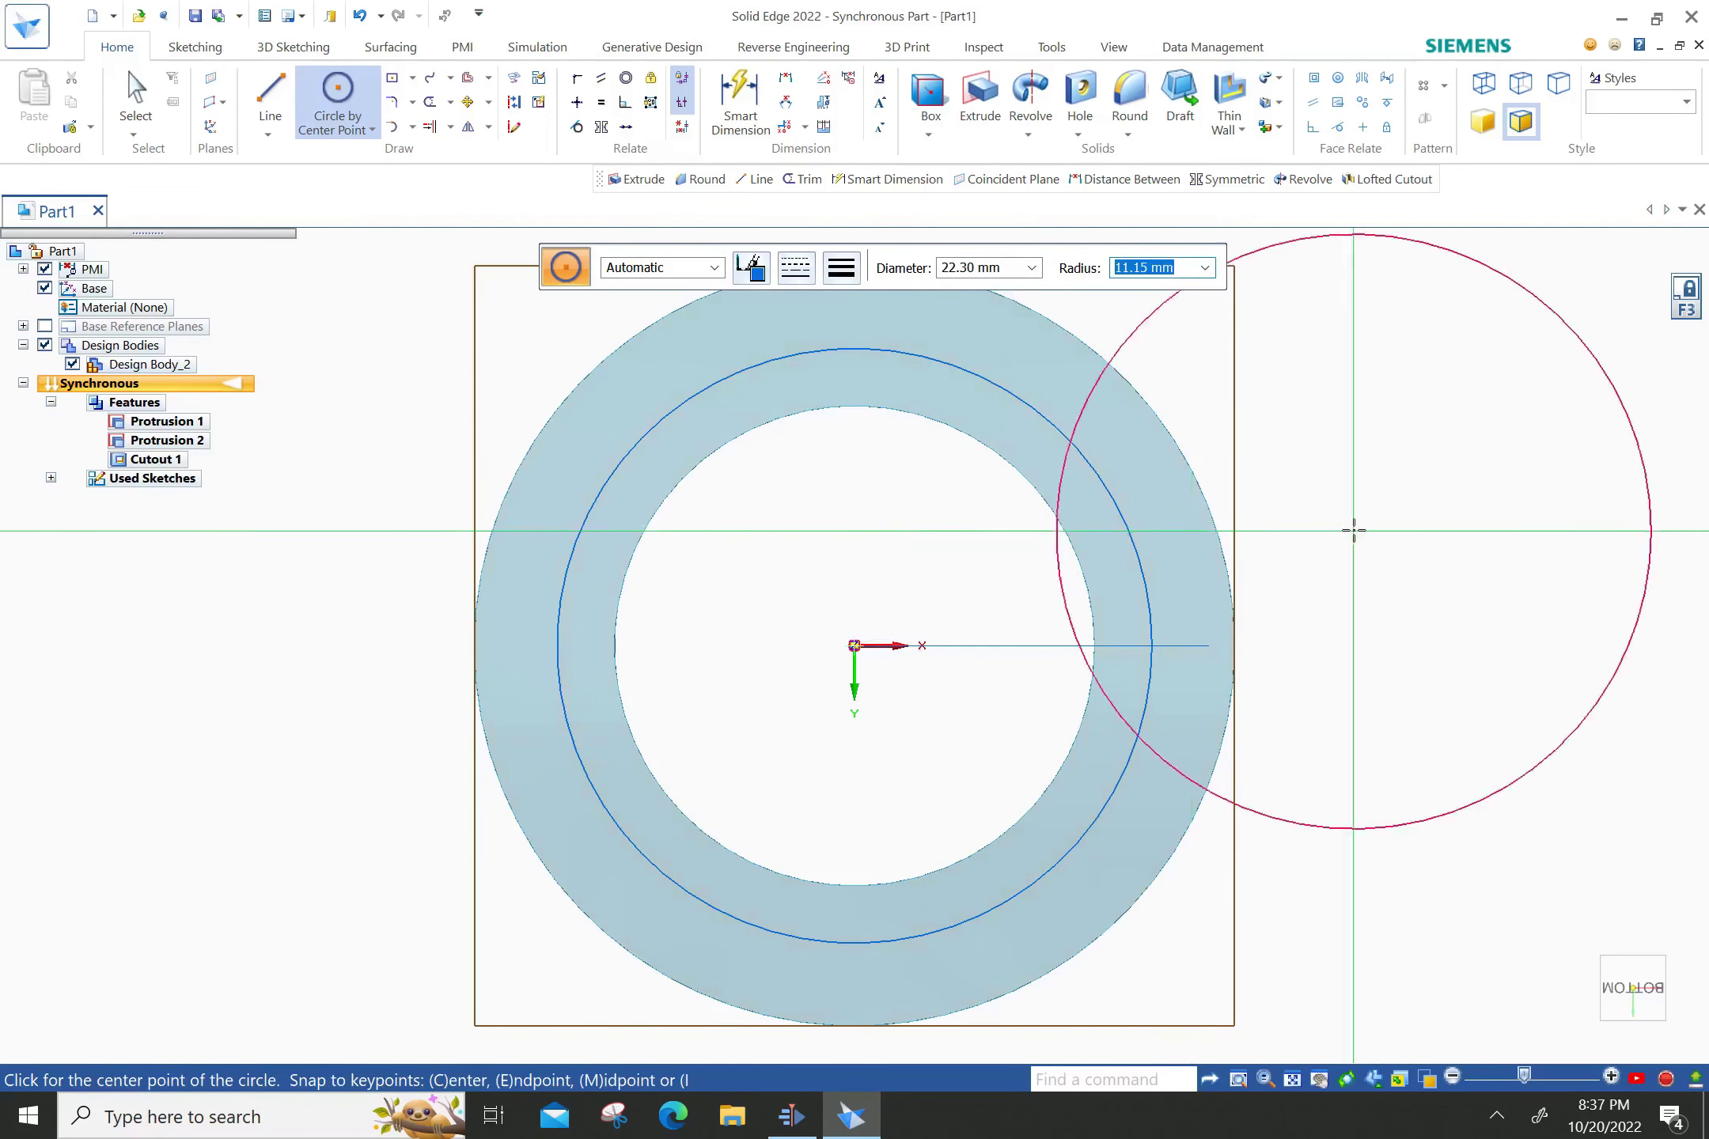
# Cut the 22.3 mm circle on the bottom face 25 mm deep into the larger cylinder.
pyautogui.moveTo(1378, 555); pyautogui.dragTo(1310, 577, button='middle')
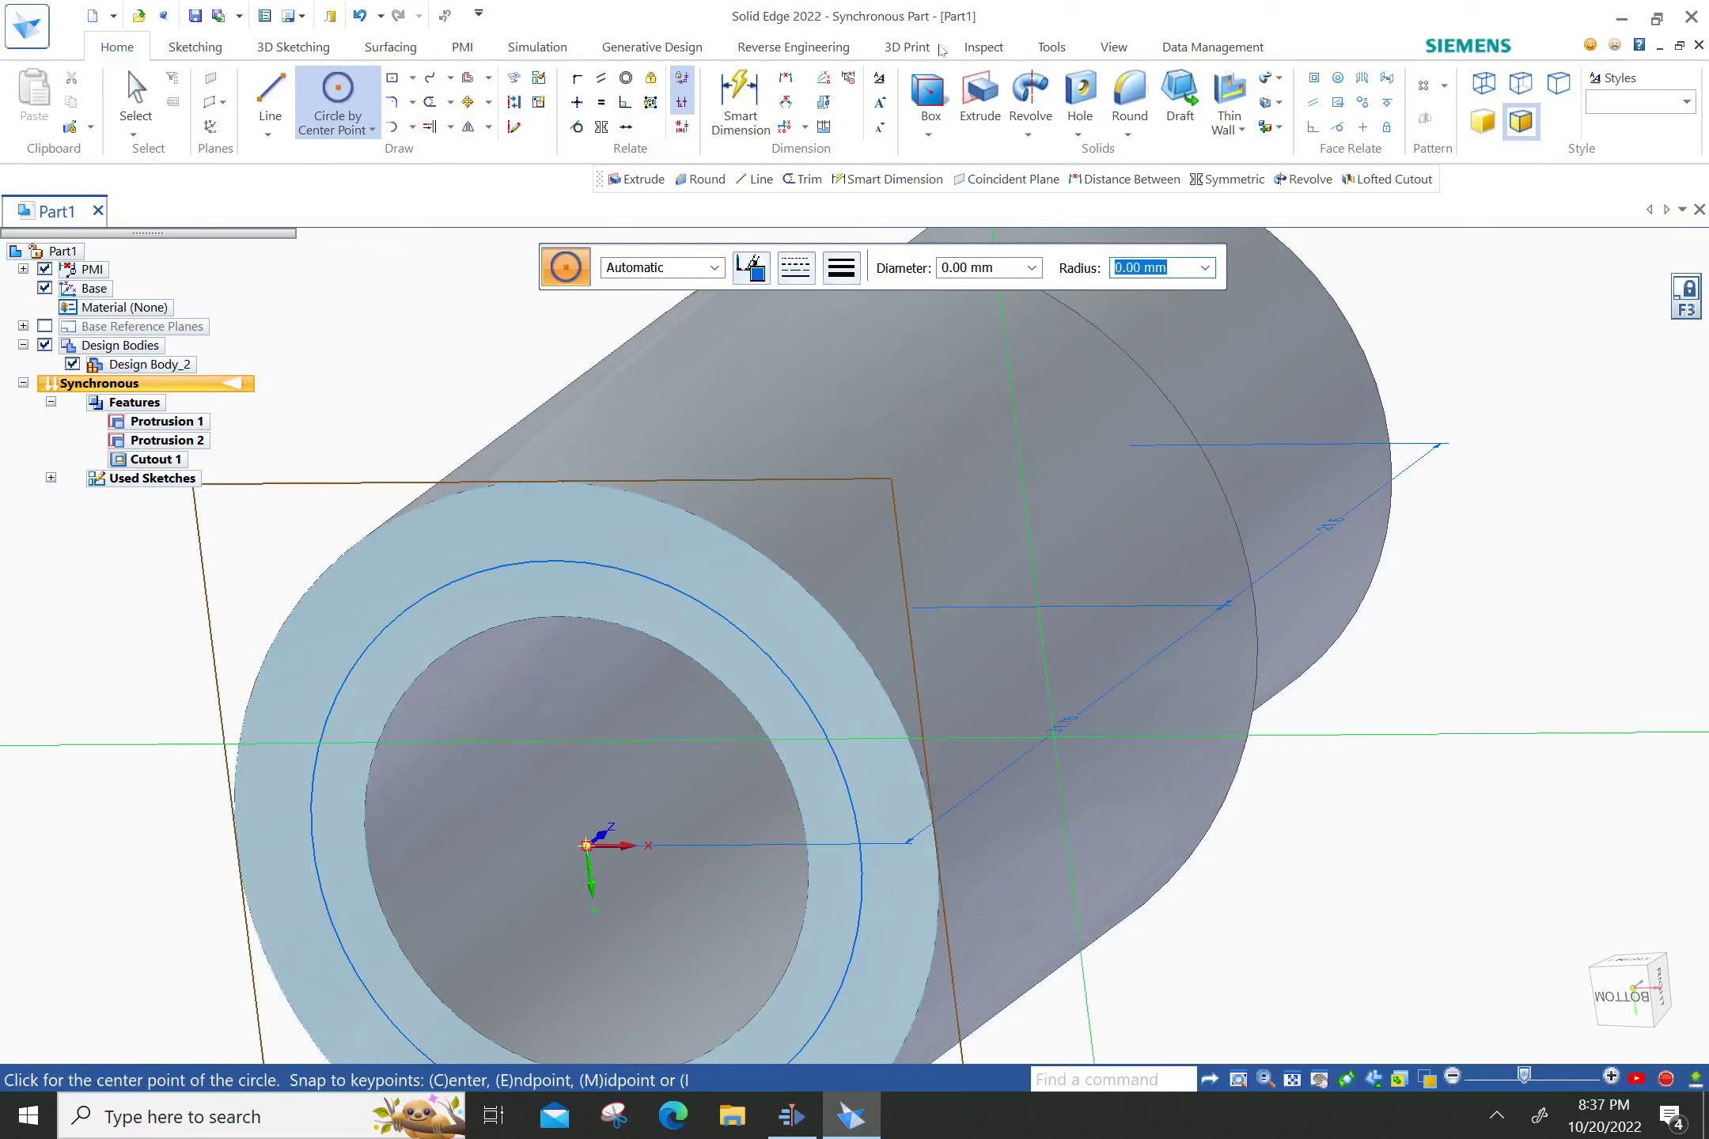
pyautogui.click(979, 118)
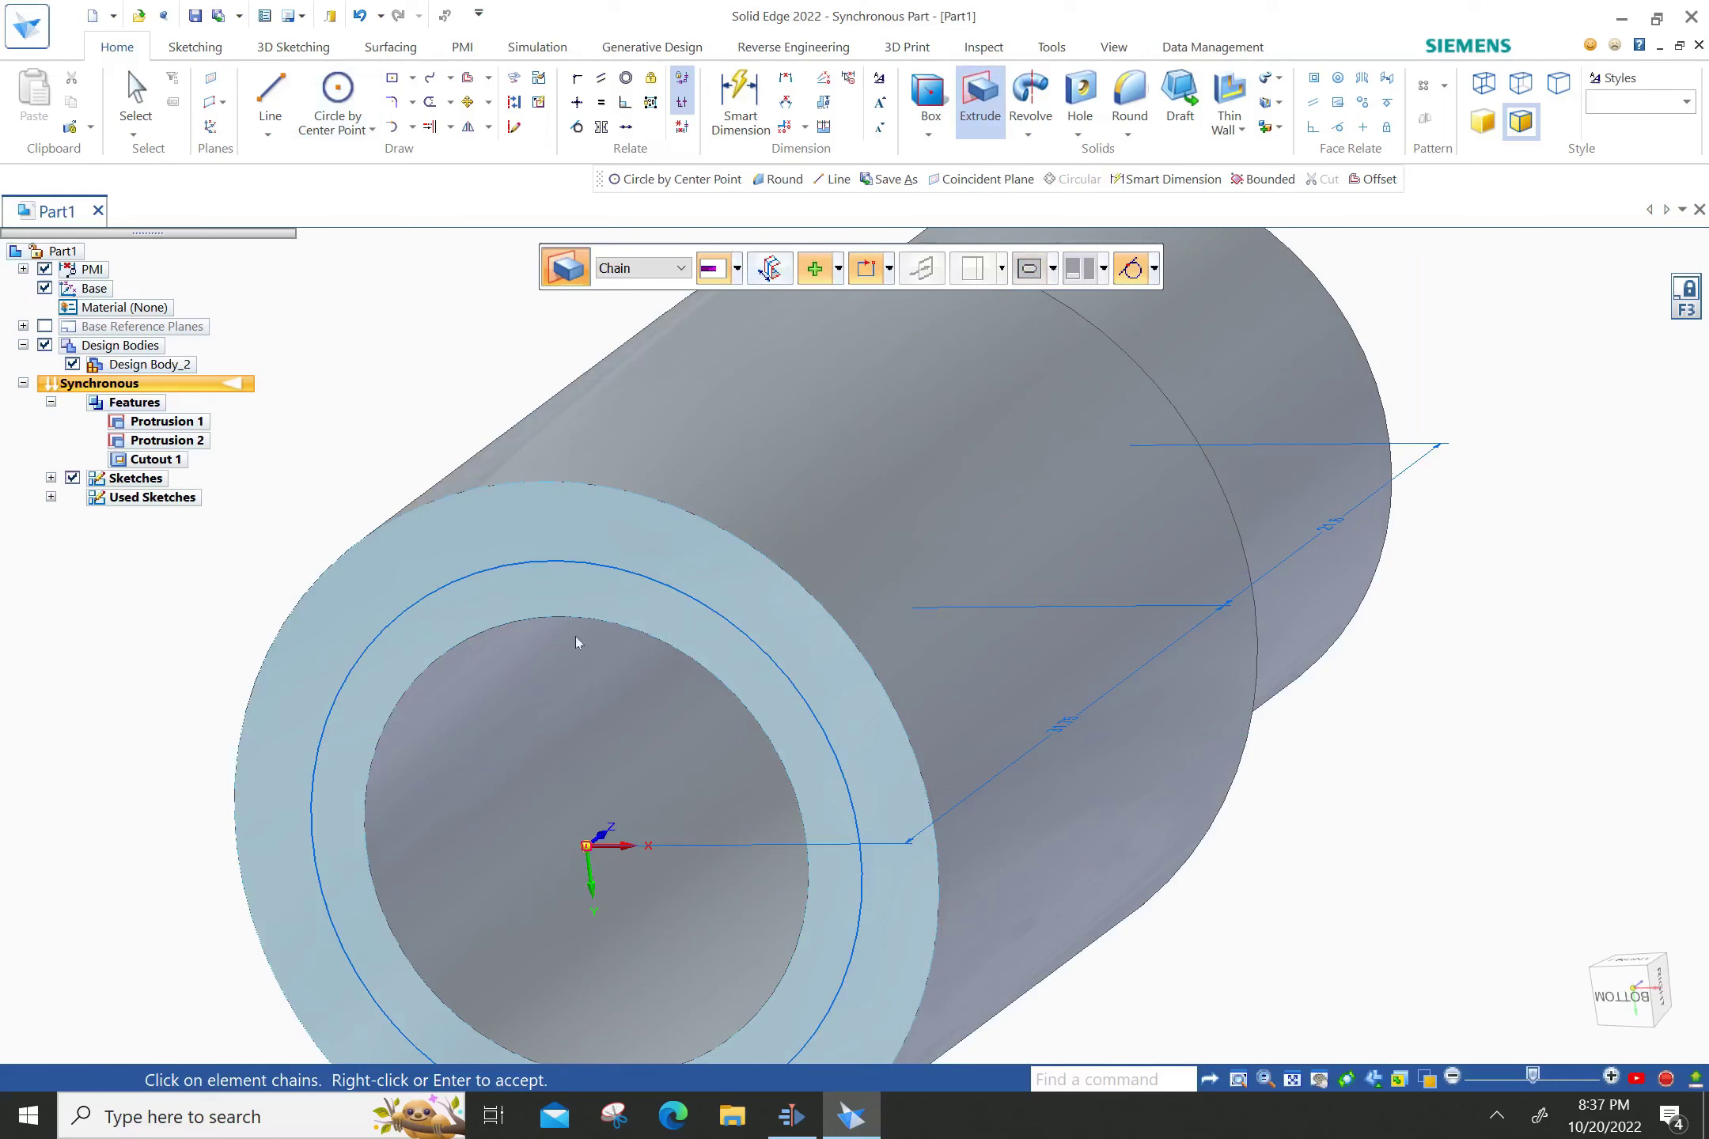
pyautogui.click(549, 564)
pyautogui.rightClick(536, 587)
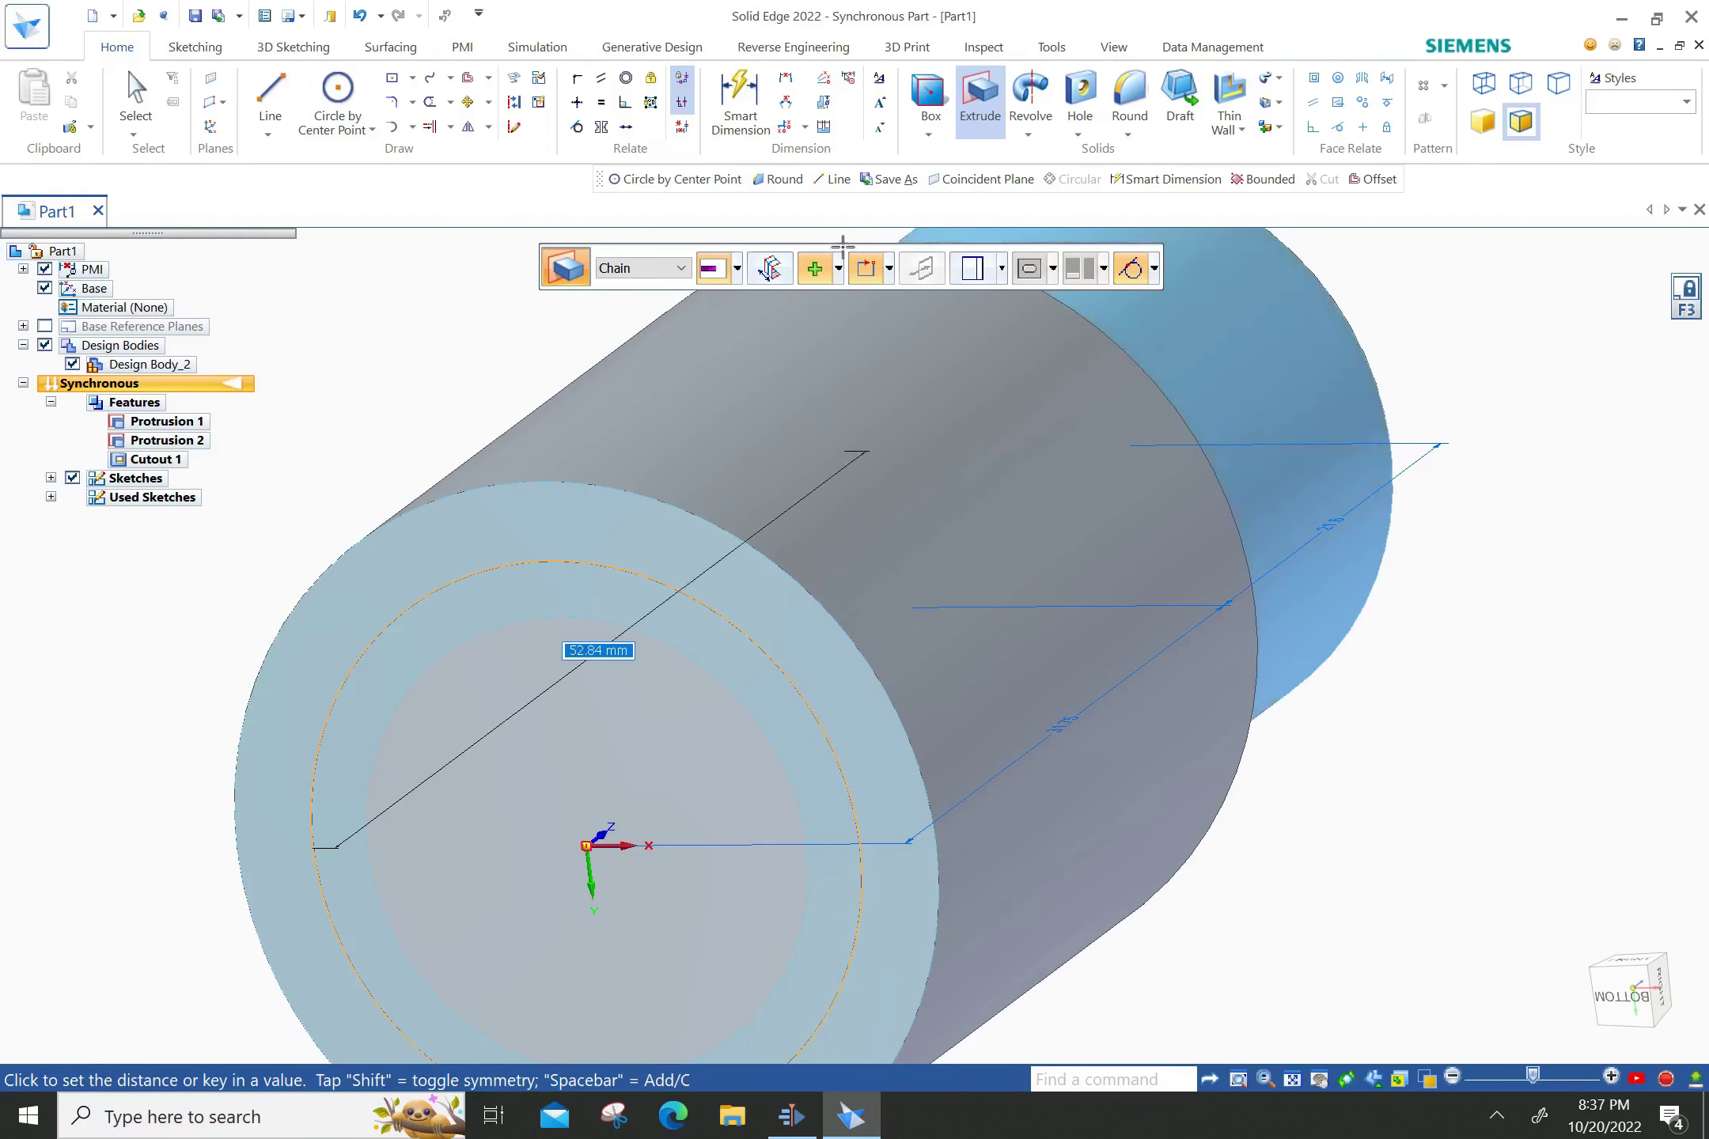
pyautogui.click(819, 278)
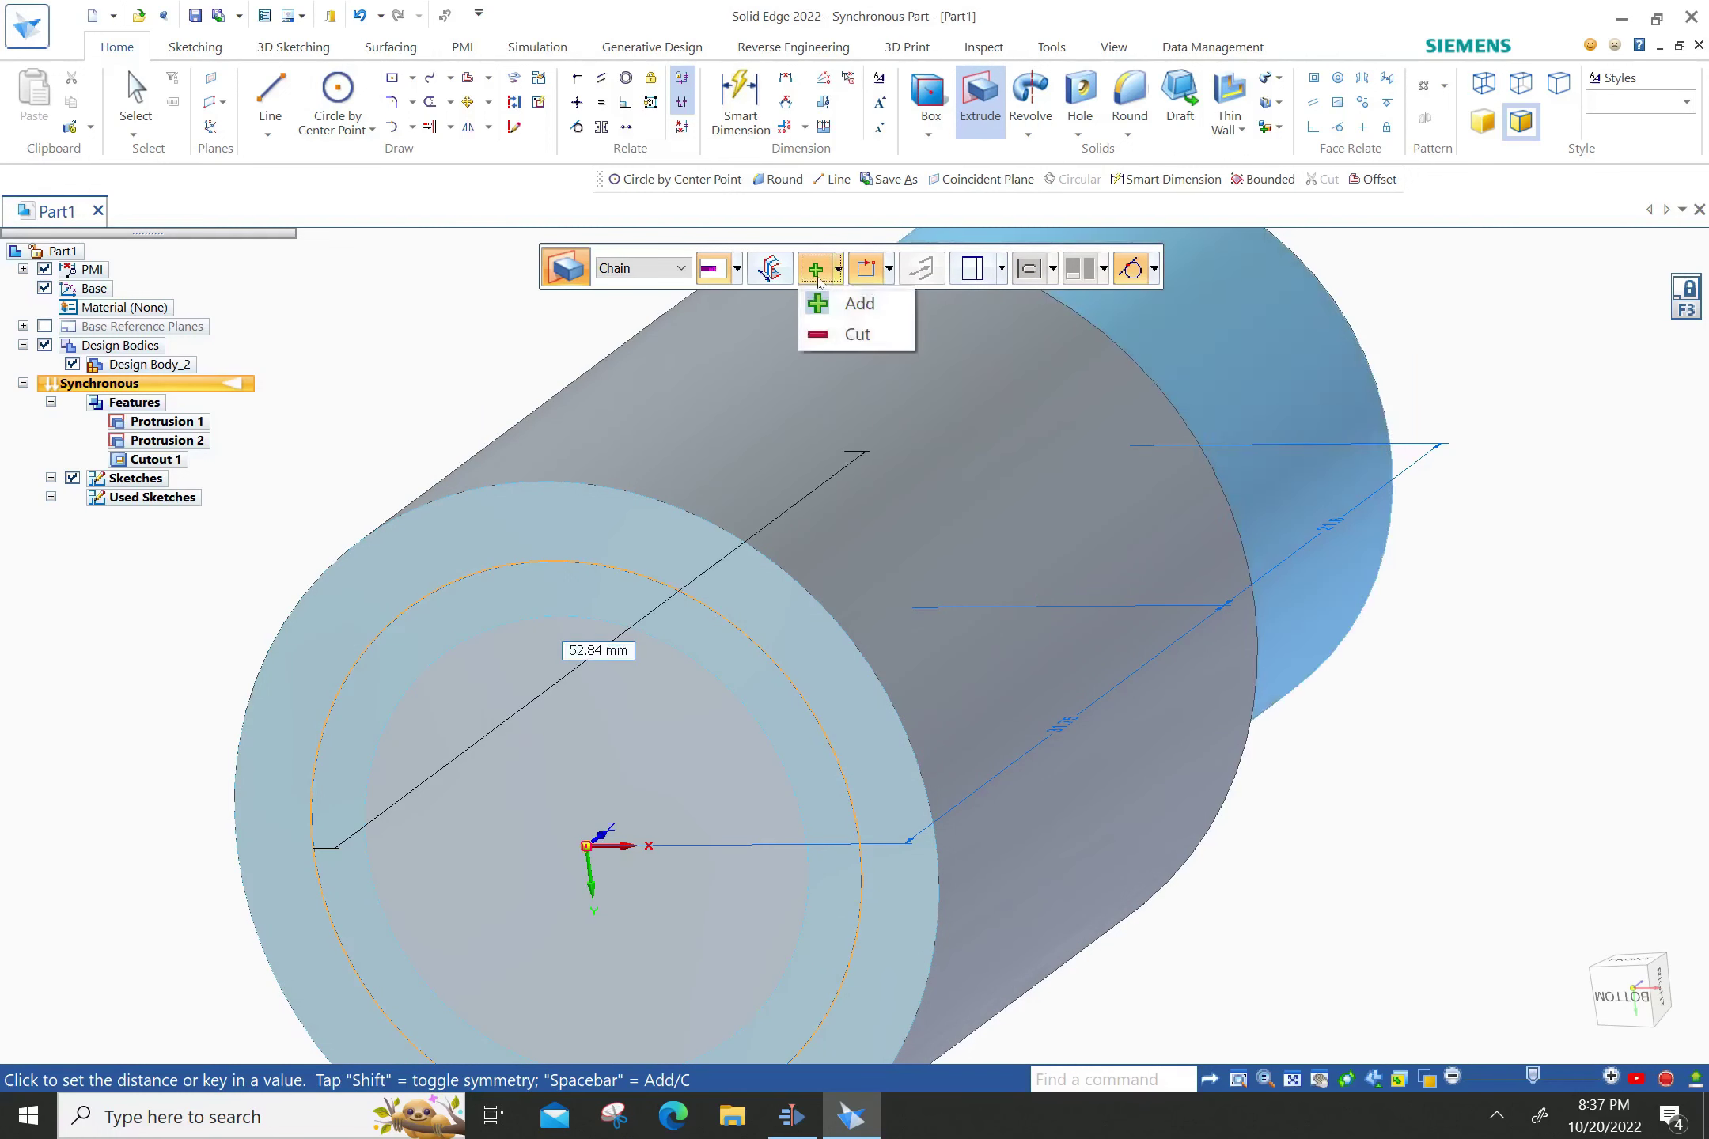
pyautogui.click(833, 334)
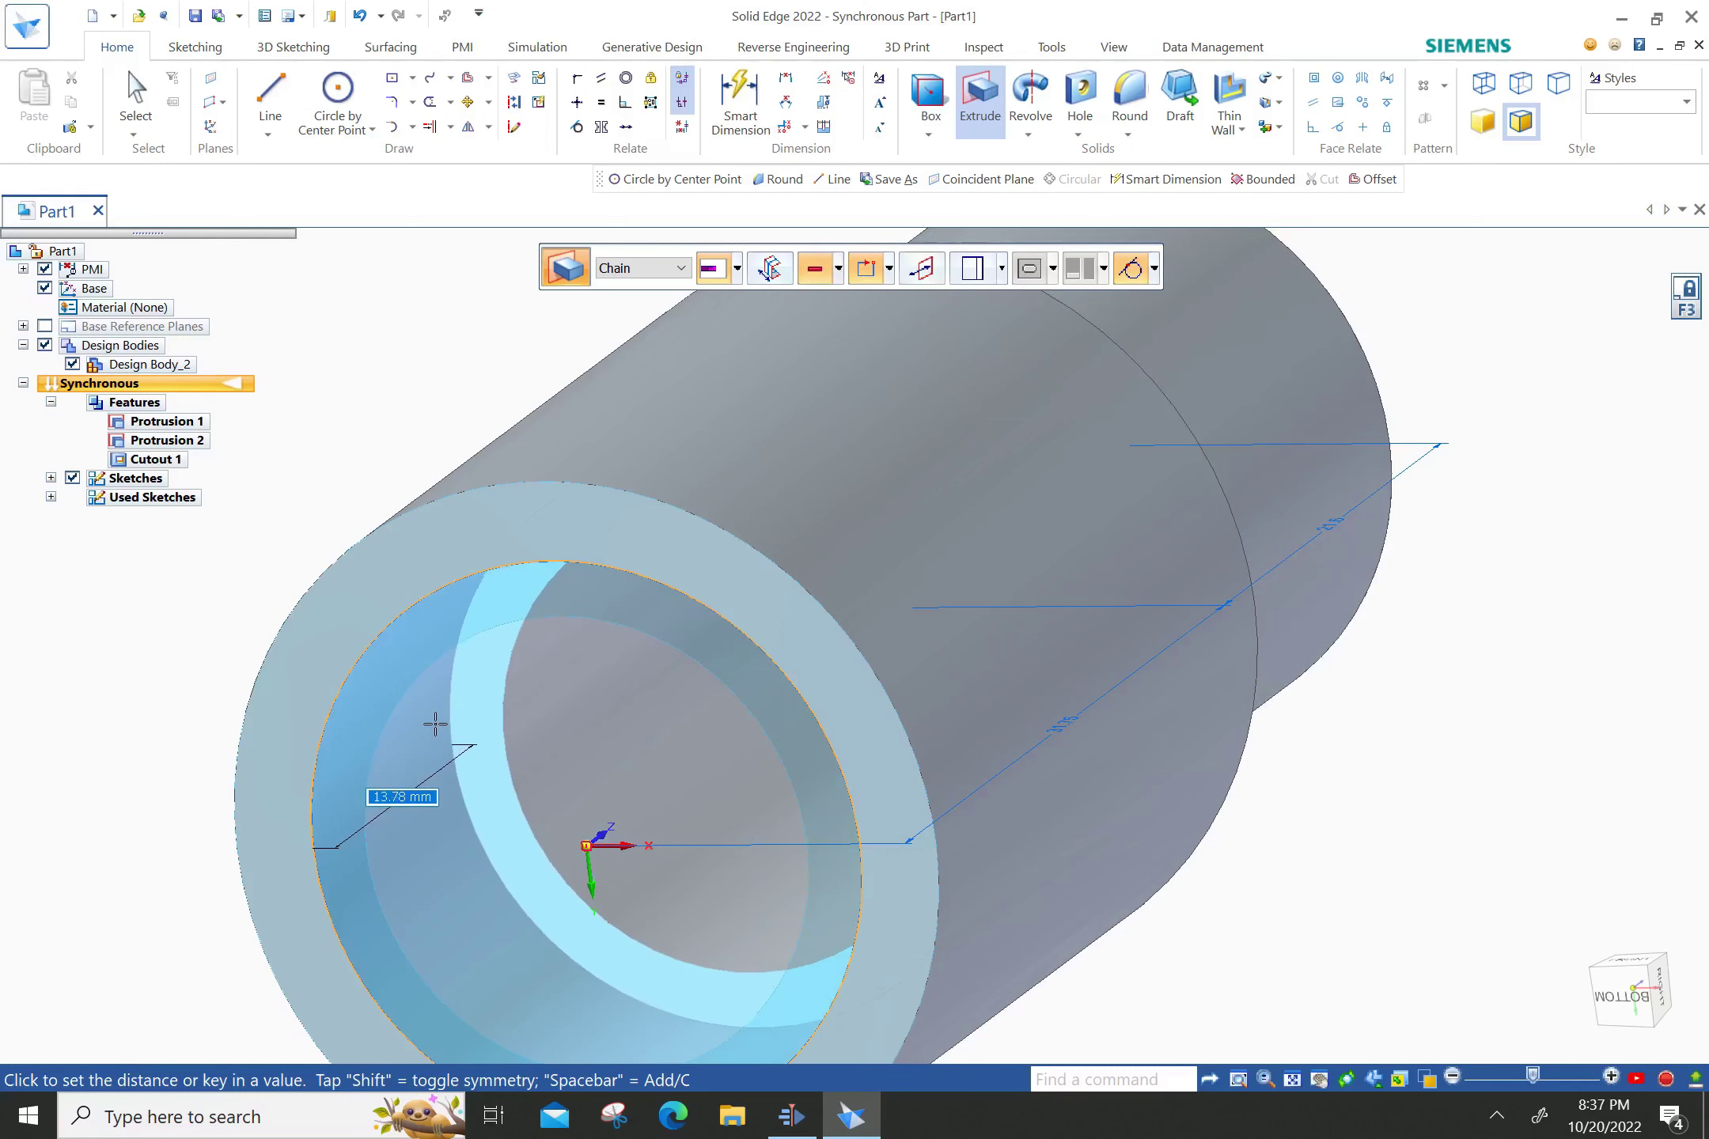
pyautogui.press('Return')
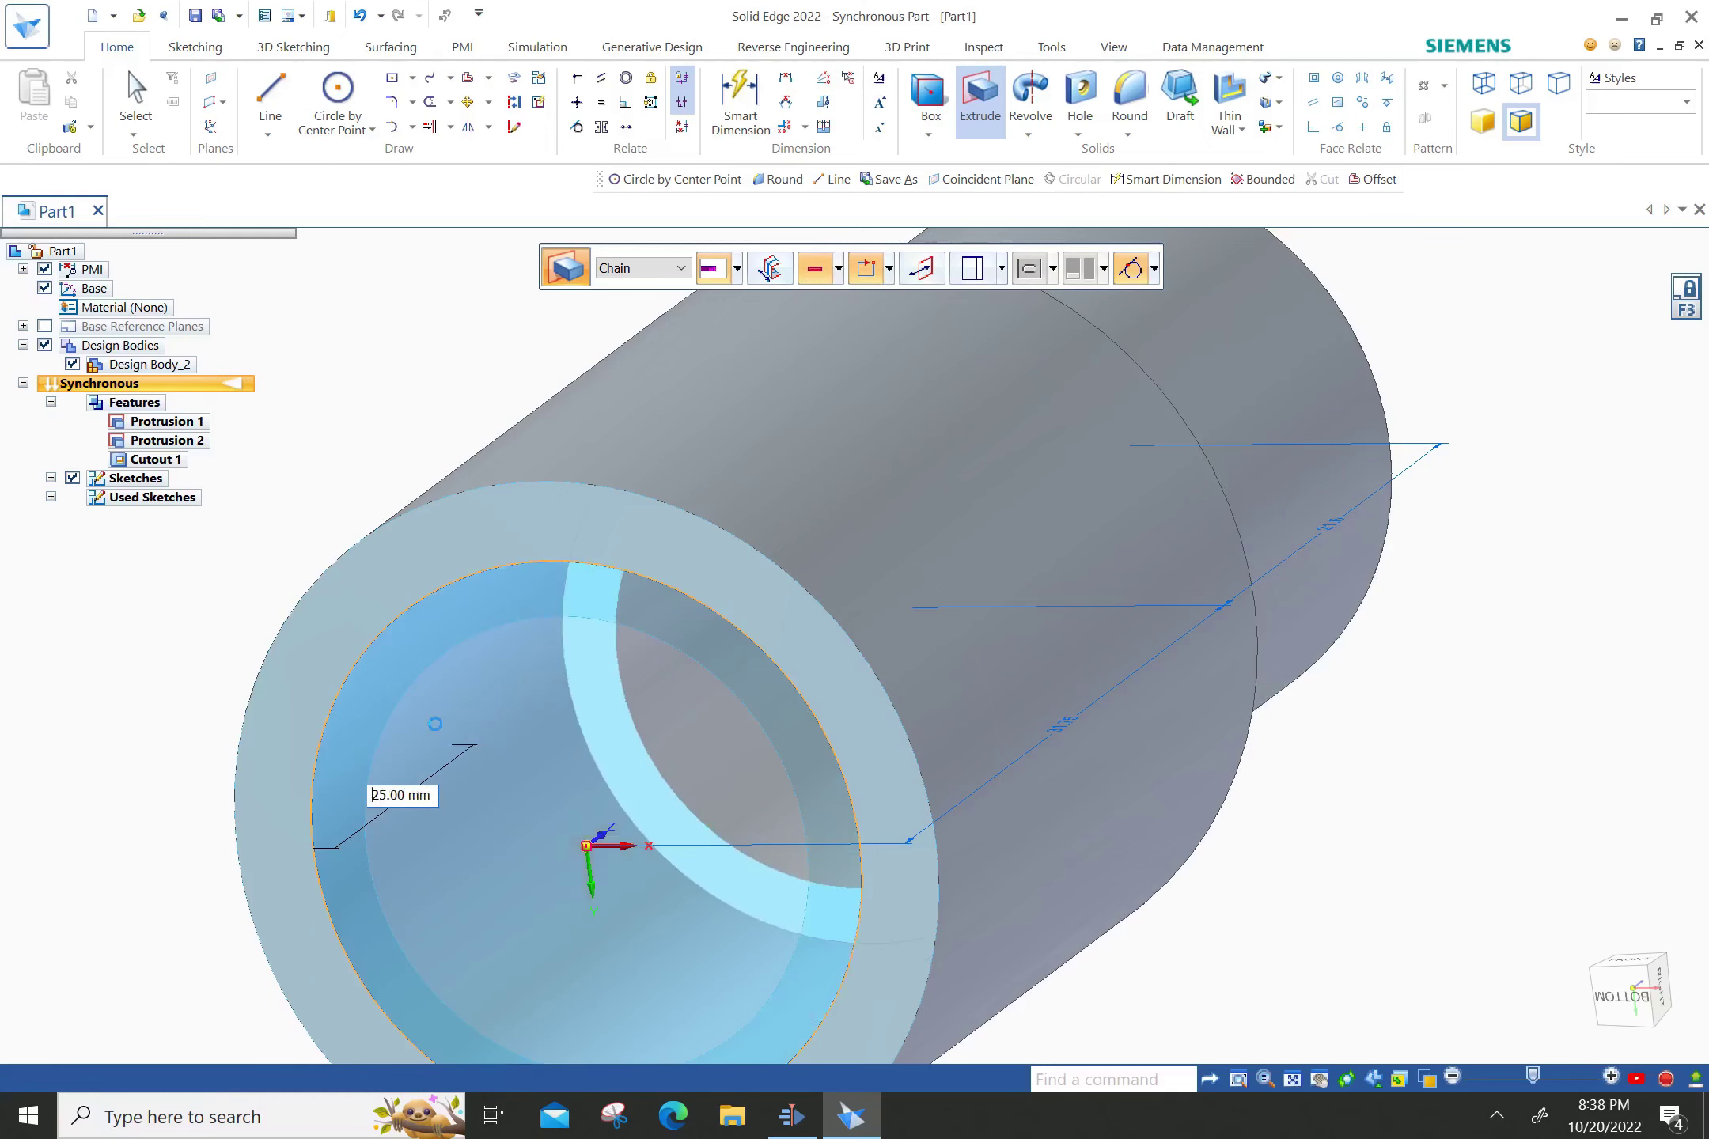
# Round the shoulder's outer edge and the inner edge where the smaller cylinder meets it with a 1.27 mm radius.
pyautogui.moveTo(1180, 940)
pyautogui.mouseDown(button='middle')
pyautogui.moveTo(1199, 948)
pyautogui.moveTo(1196, 1039)
pyautogui.moveTo(1336, 542)
pyautogui.moveTo(1278, 583)
pyautogui.moveTo(1223, 554)
pyautogui.mouseUp(button='middle')
pyautogui.click(1129, 100)
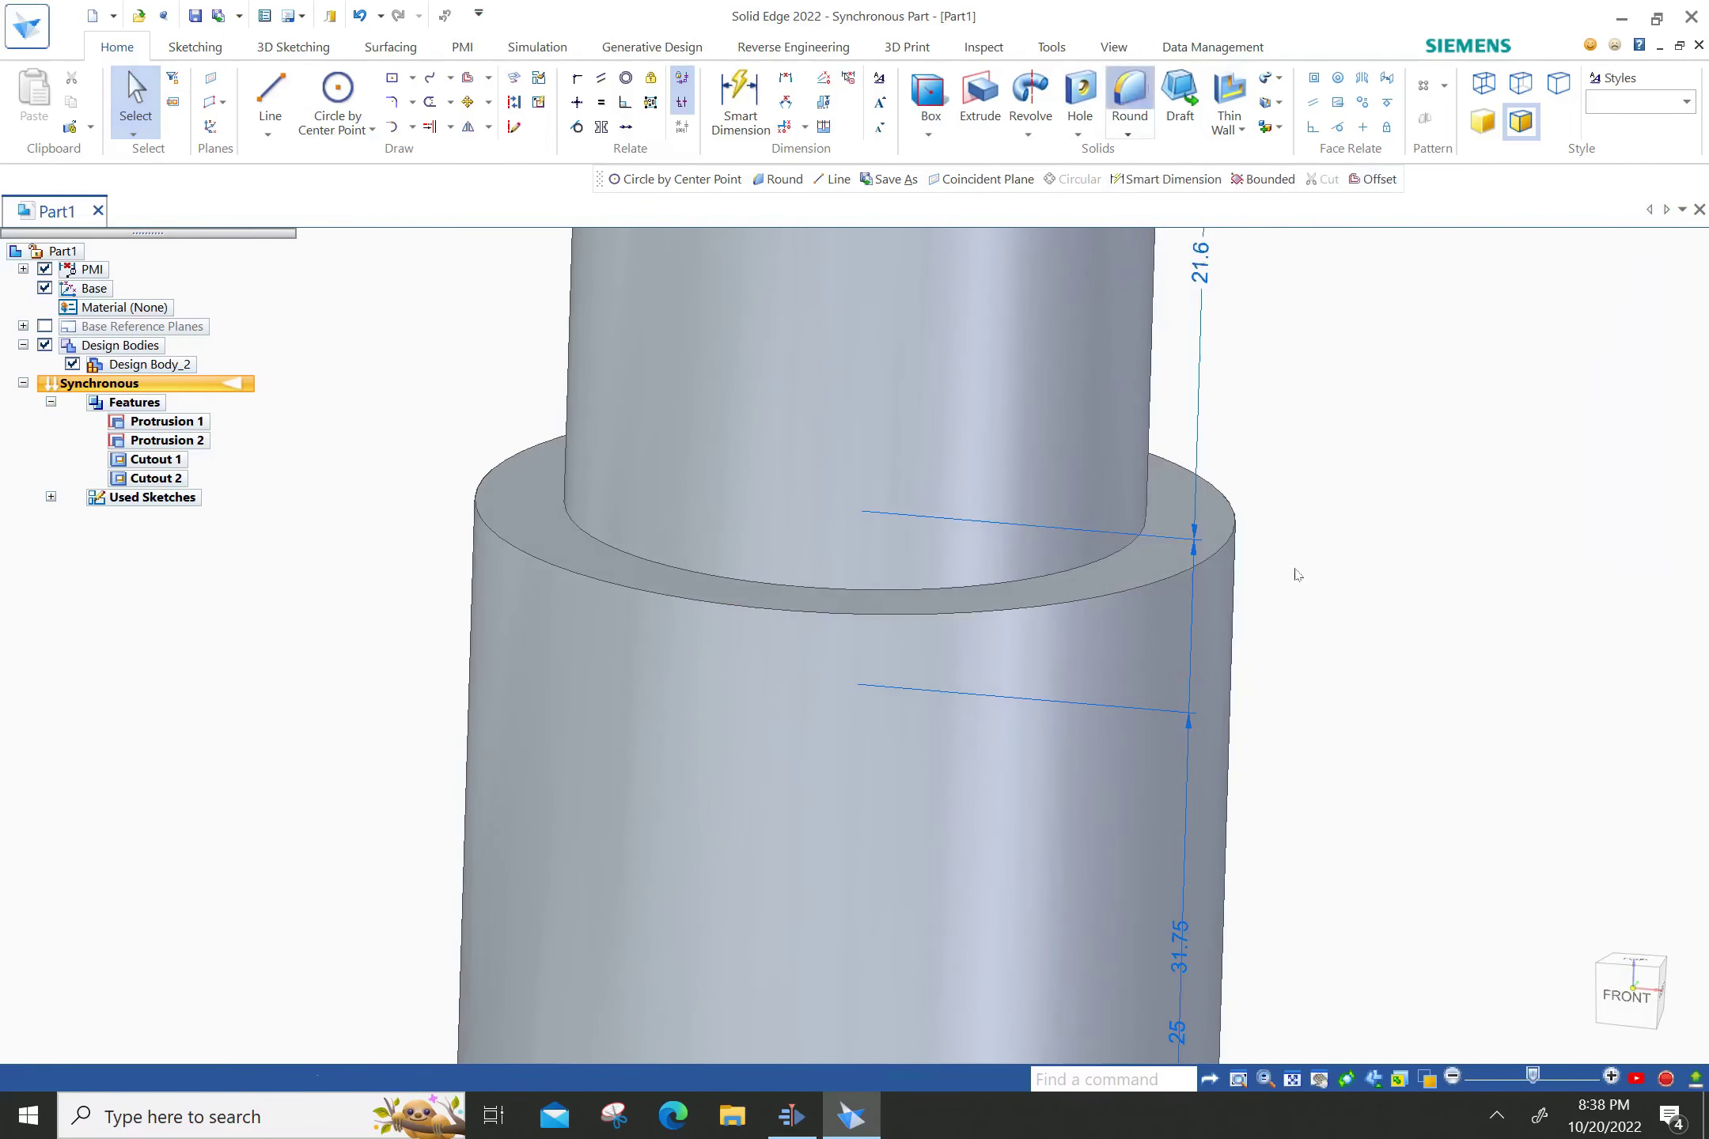
pyautogui.click(1229, 538)
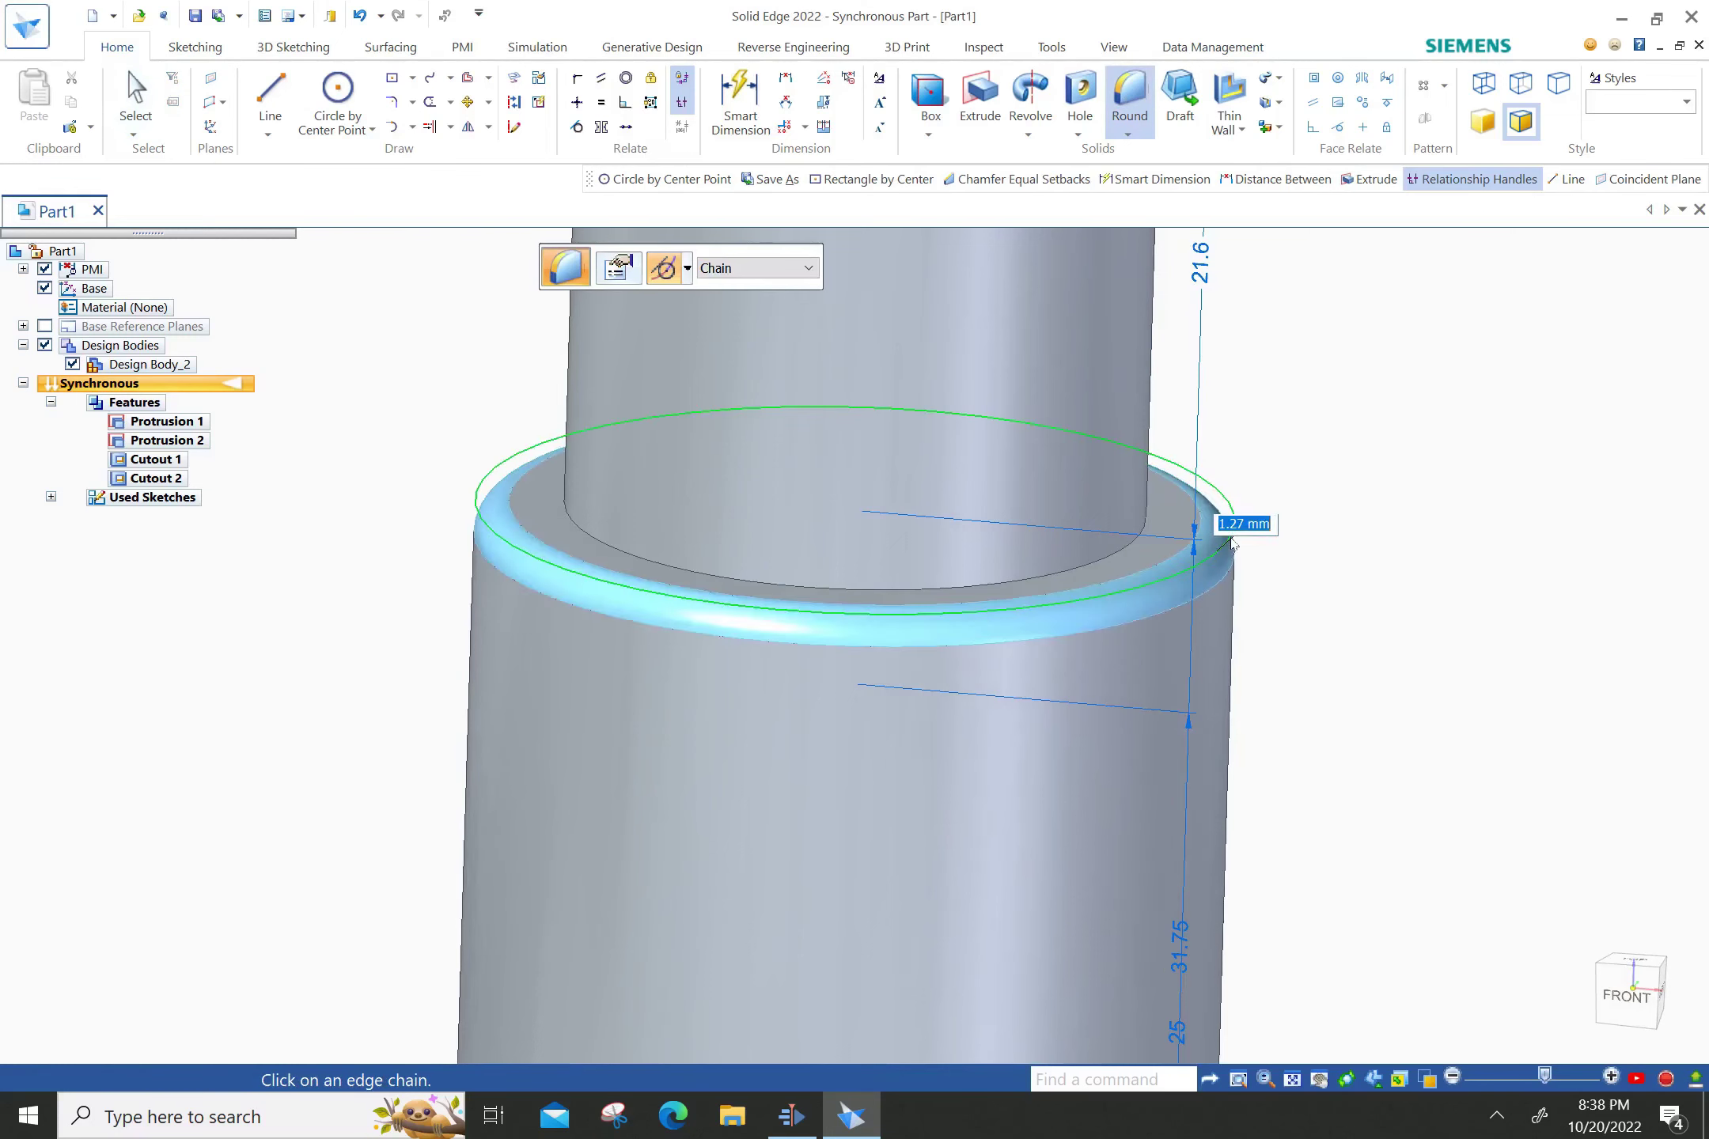
pyautogui.click(1142, 538)
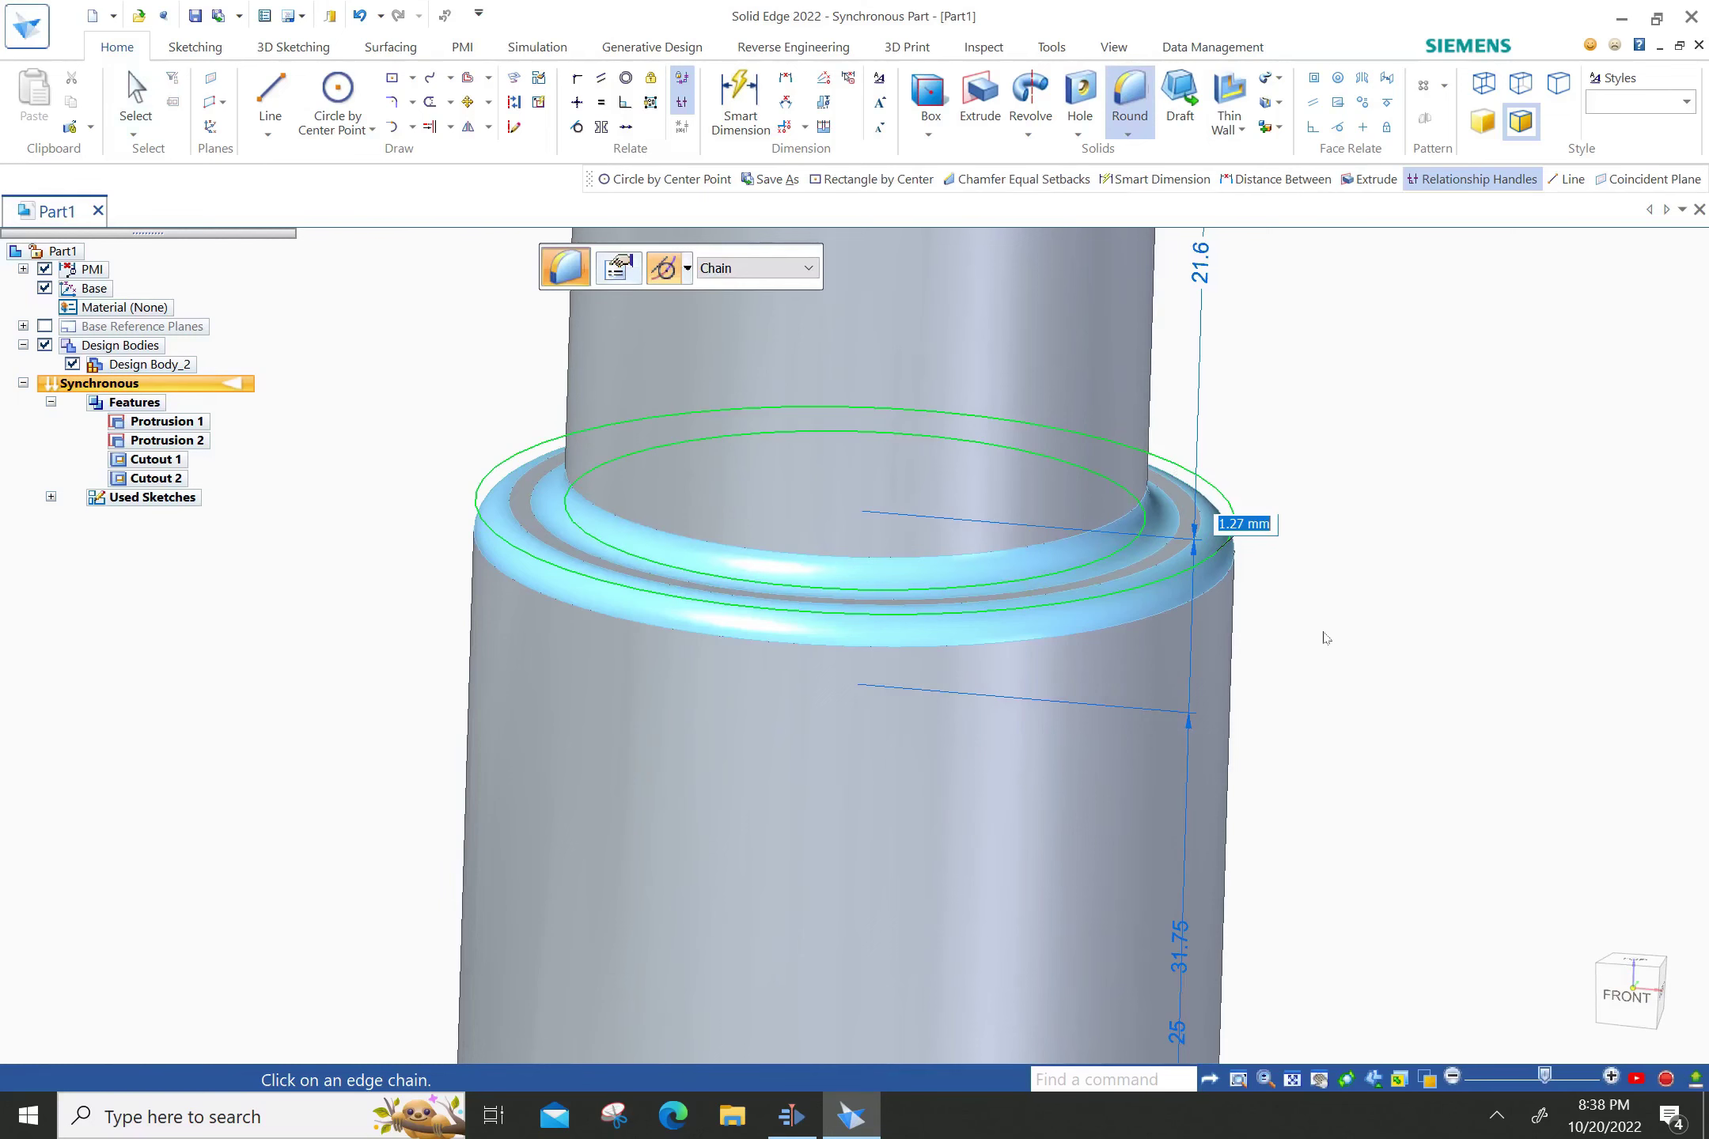
pyautogui.press('Return')
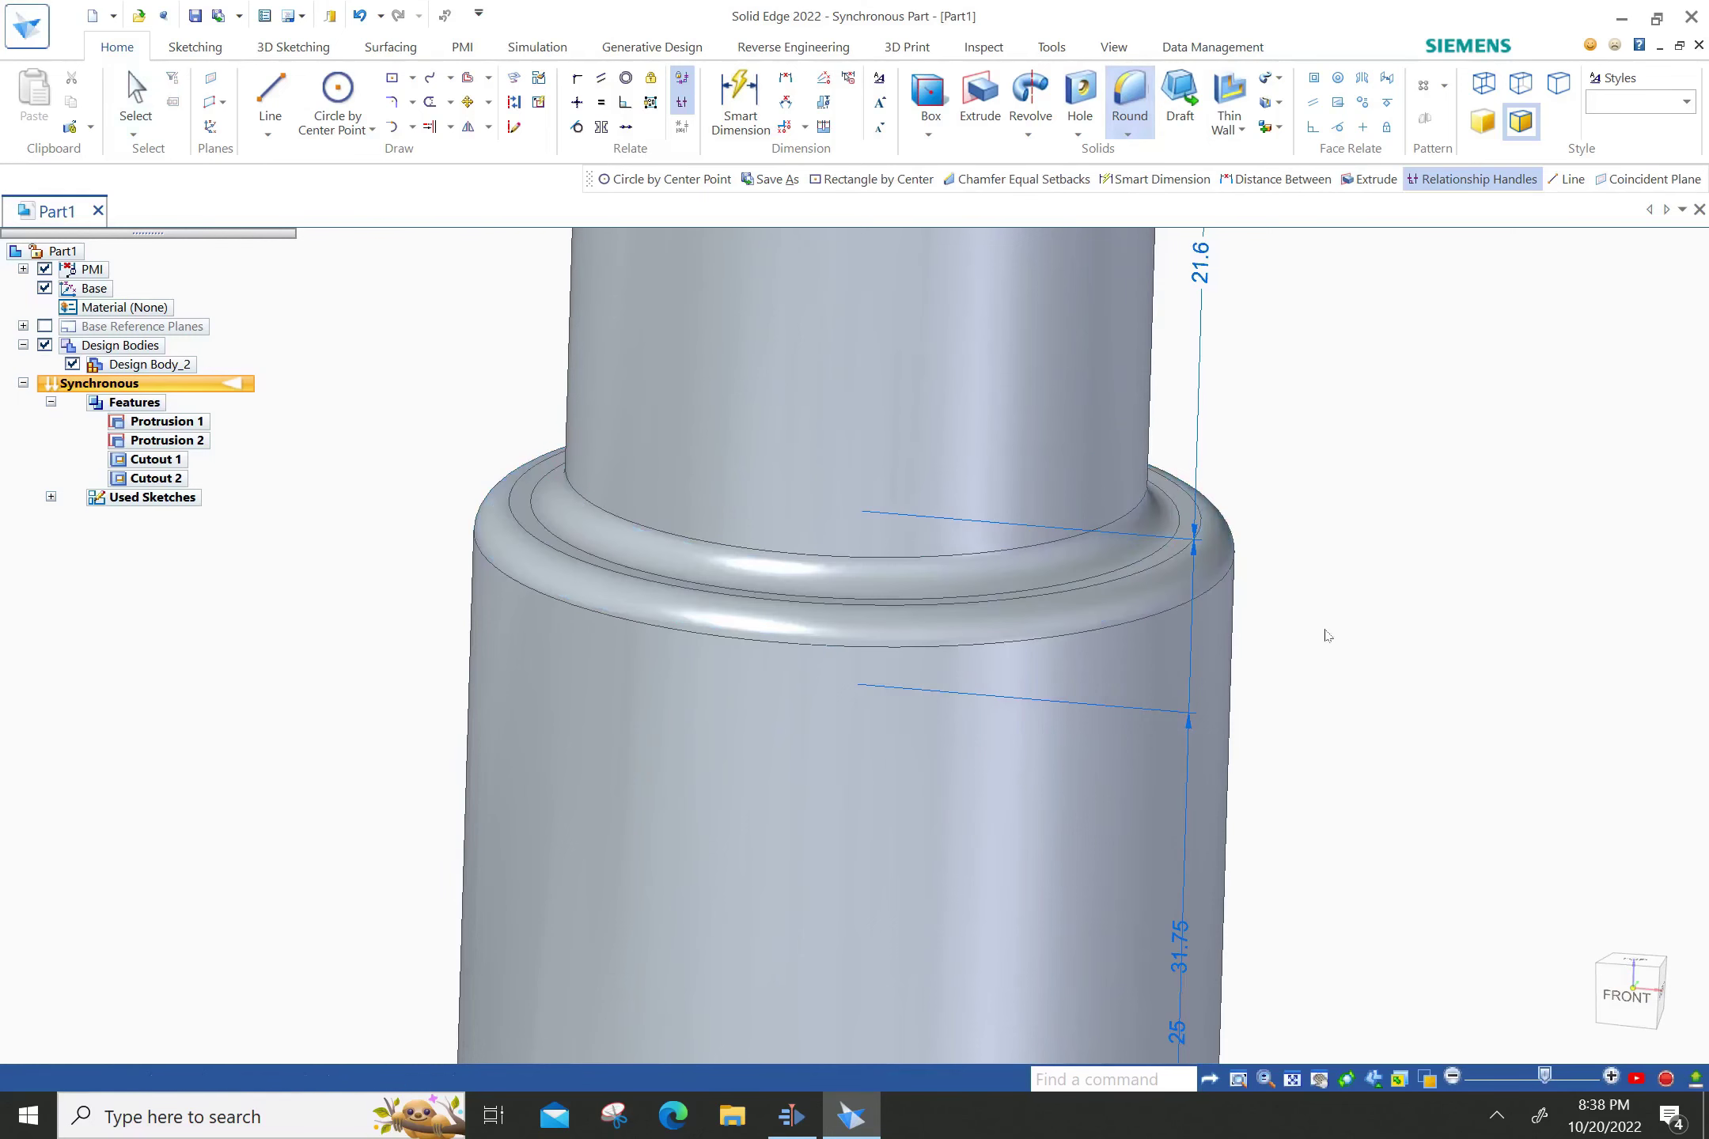
# Chamfer the internal edge where the counterbore wall meets its floor with equal setbacks of 2.54 mm.
pyautogui.moveTo(1318, 641); pyautogui.dragTo(1274, 348, button='middle')
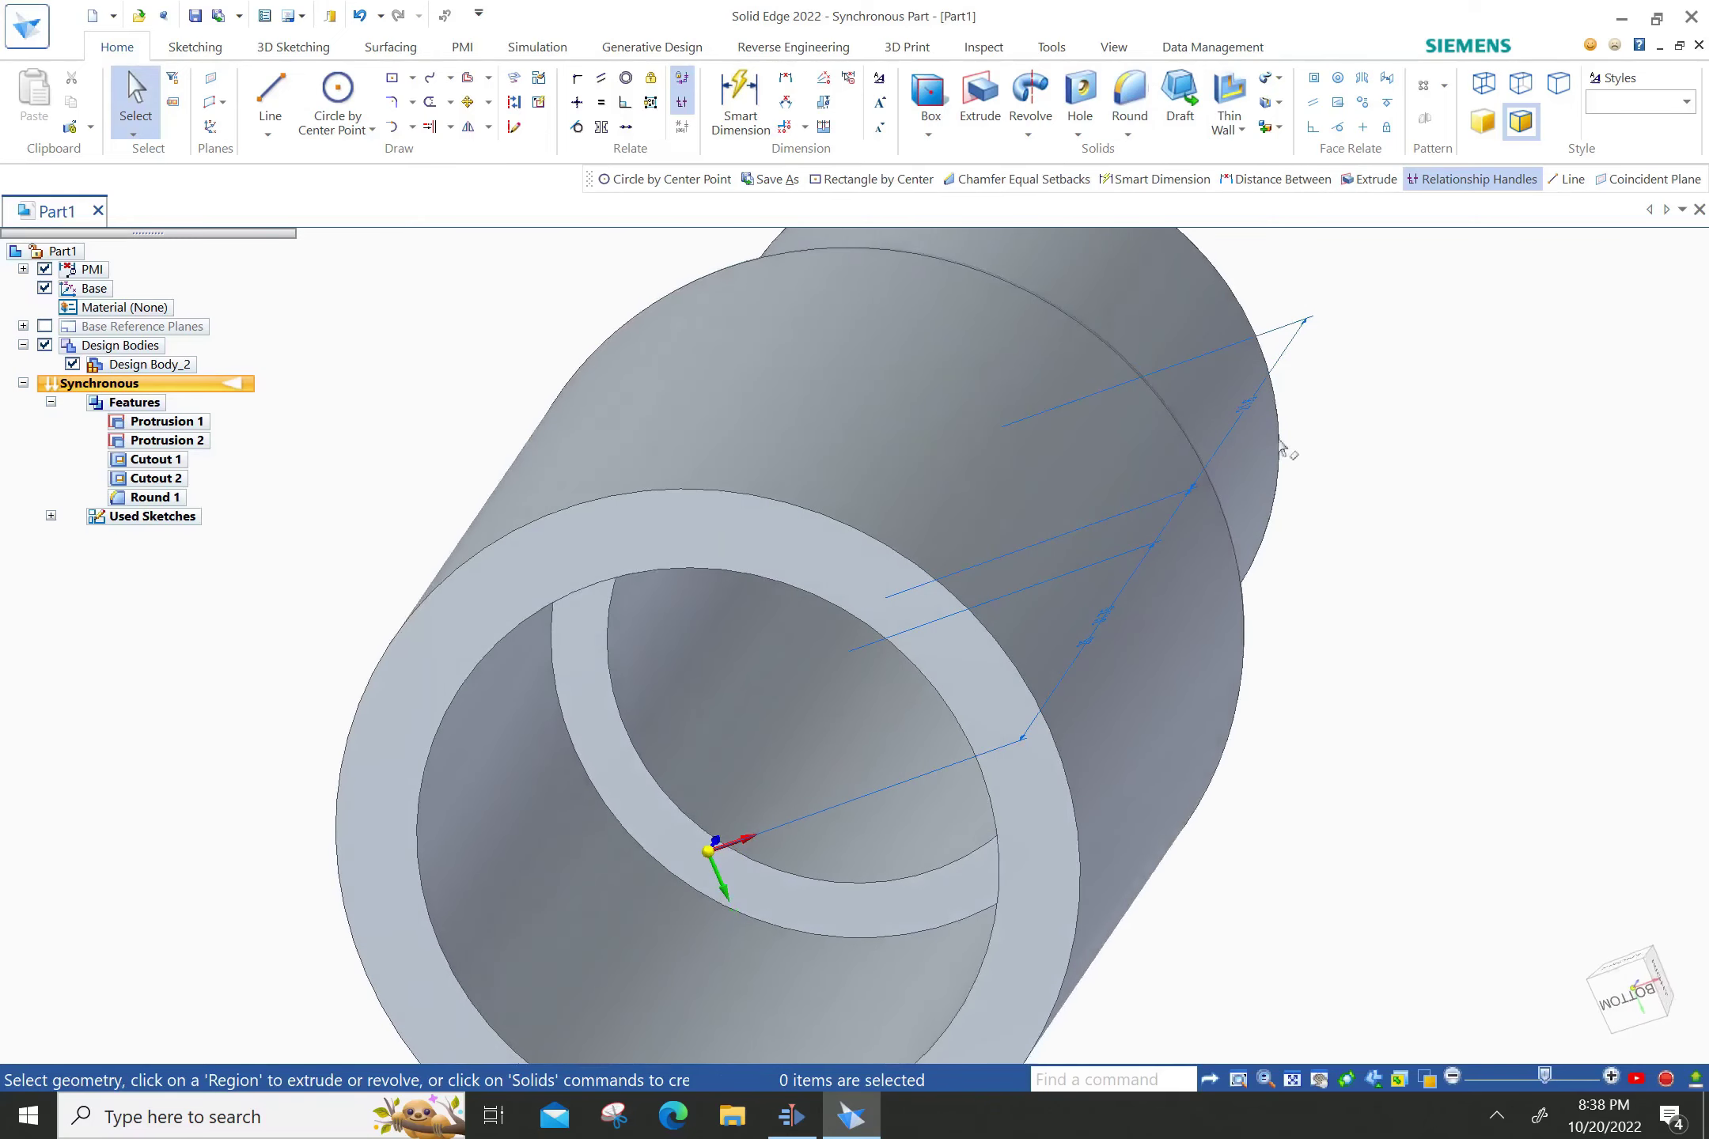
pyautogui.click(1137, 131)
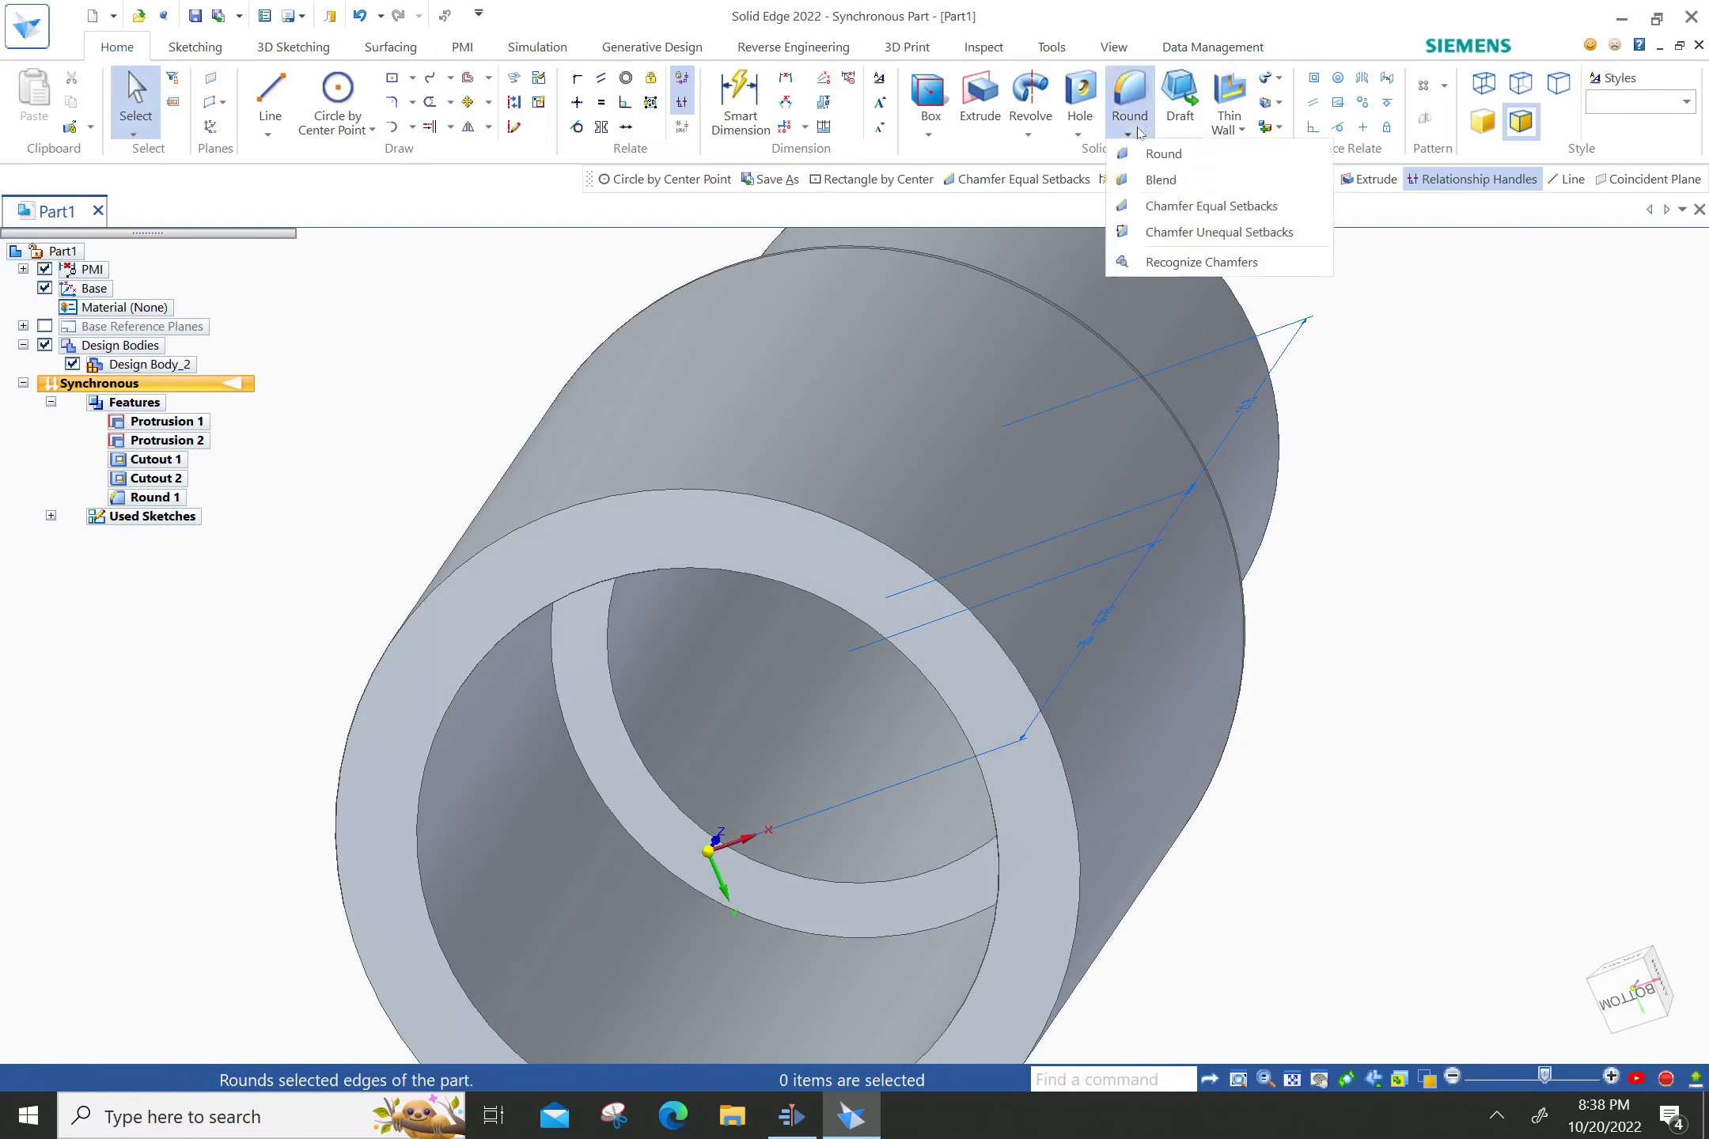
pyautogui.click(1163, 207)
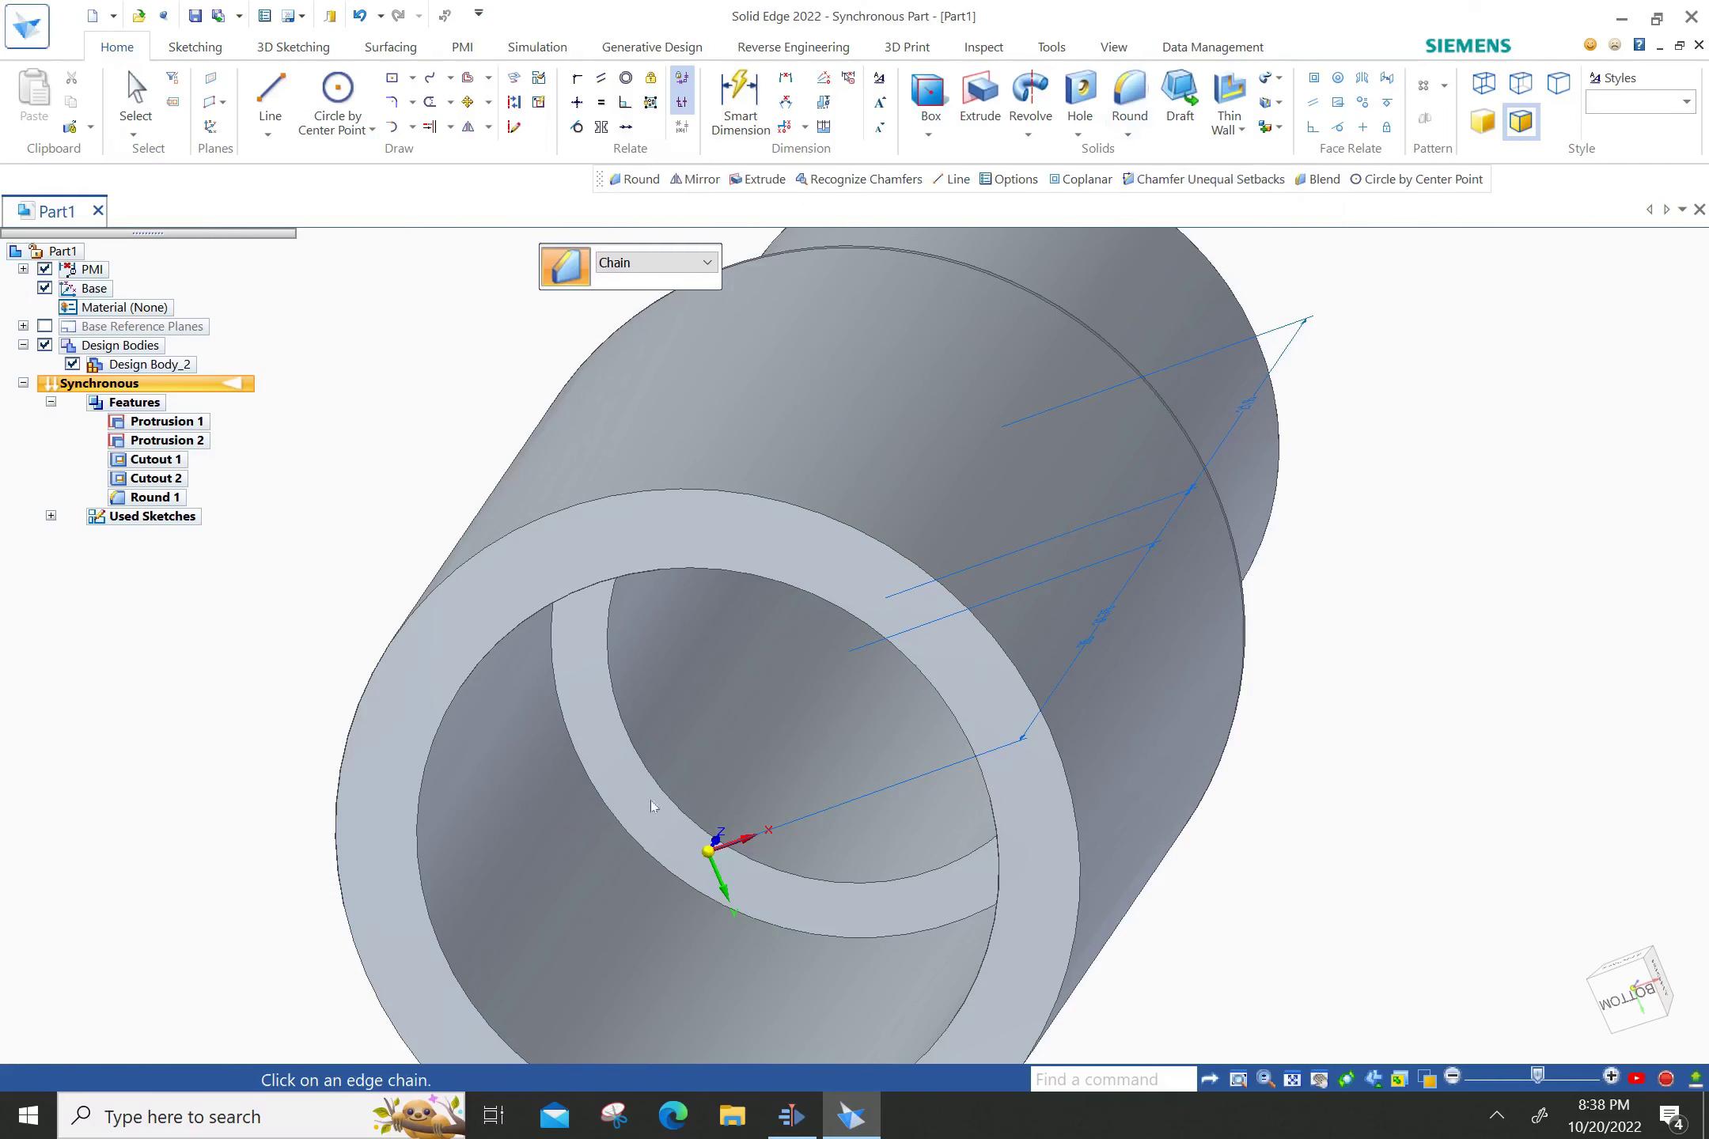
pyautogui.click(605, 804)
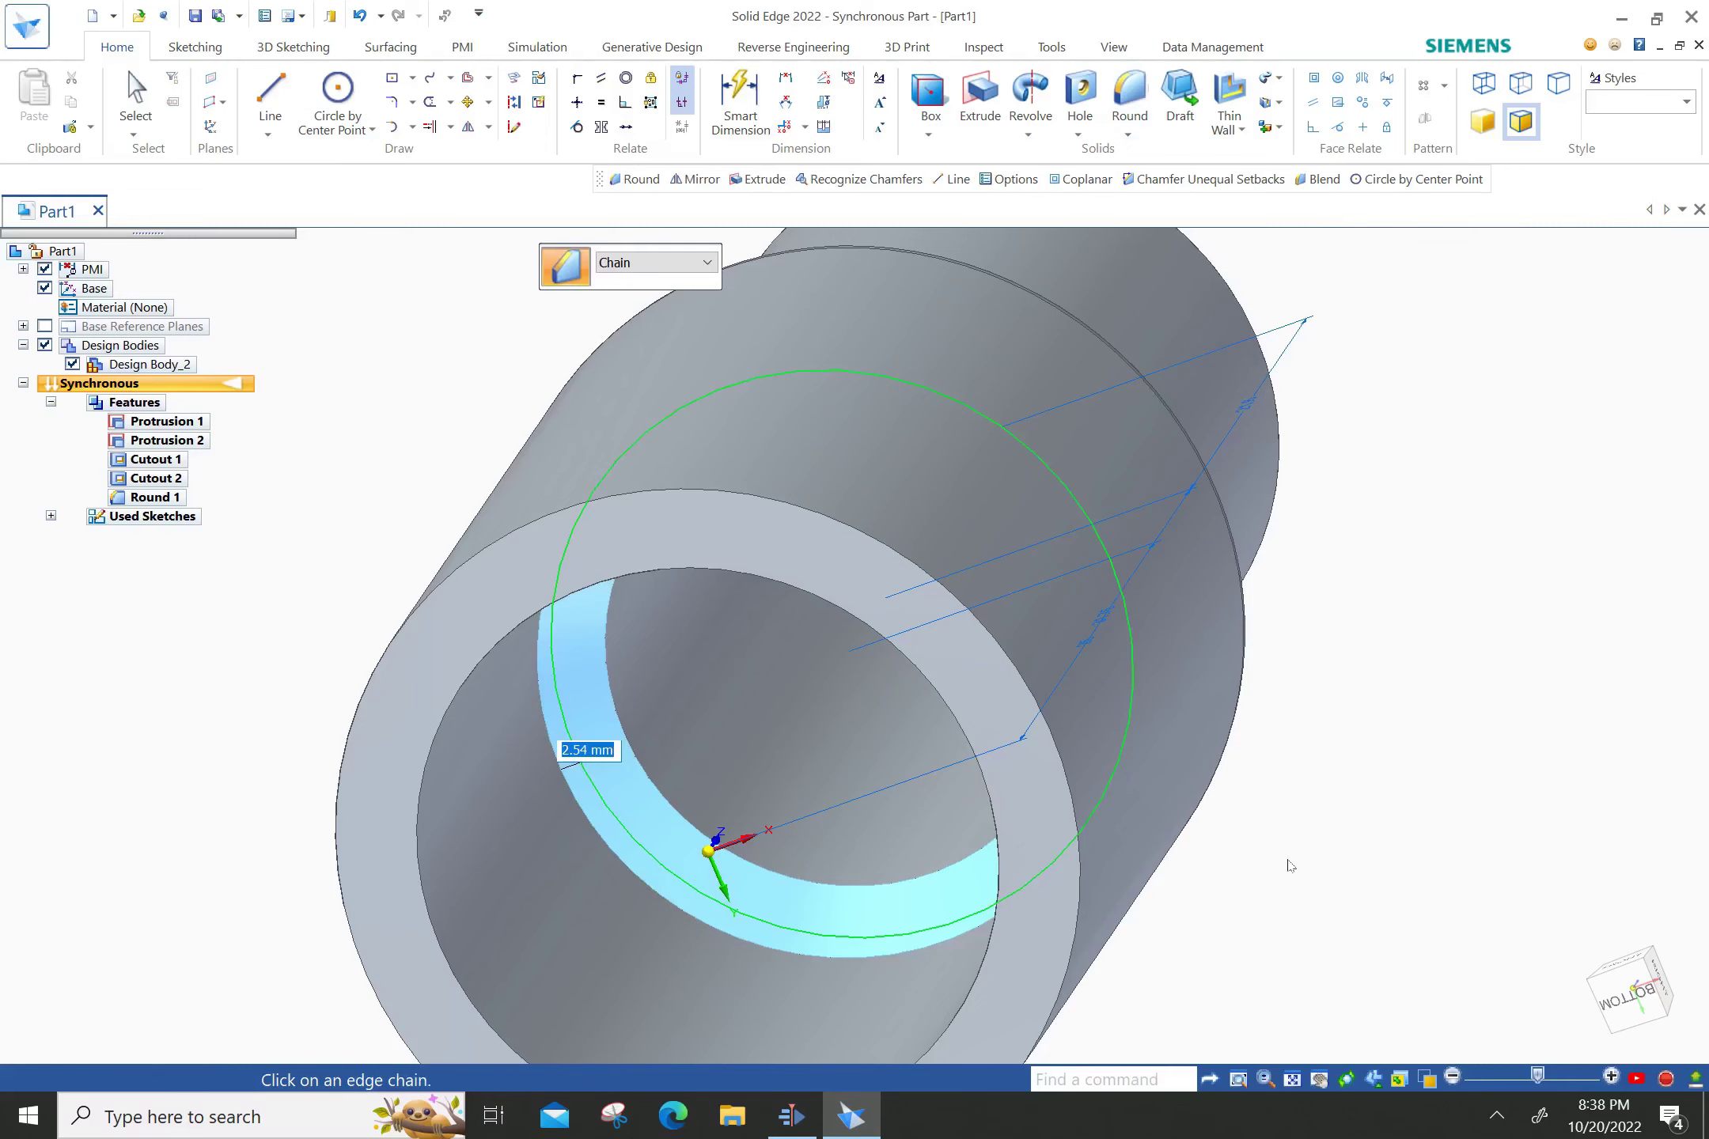
pyautogui.scroll(-2, 1290, 865)
pyautogui.press('Return')
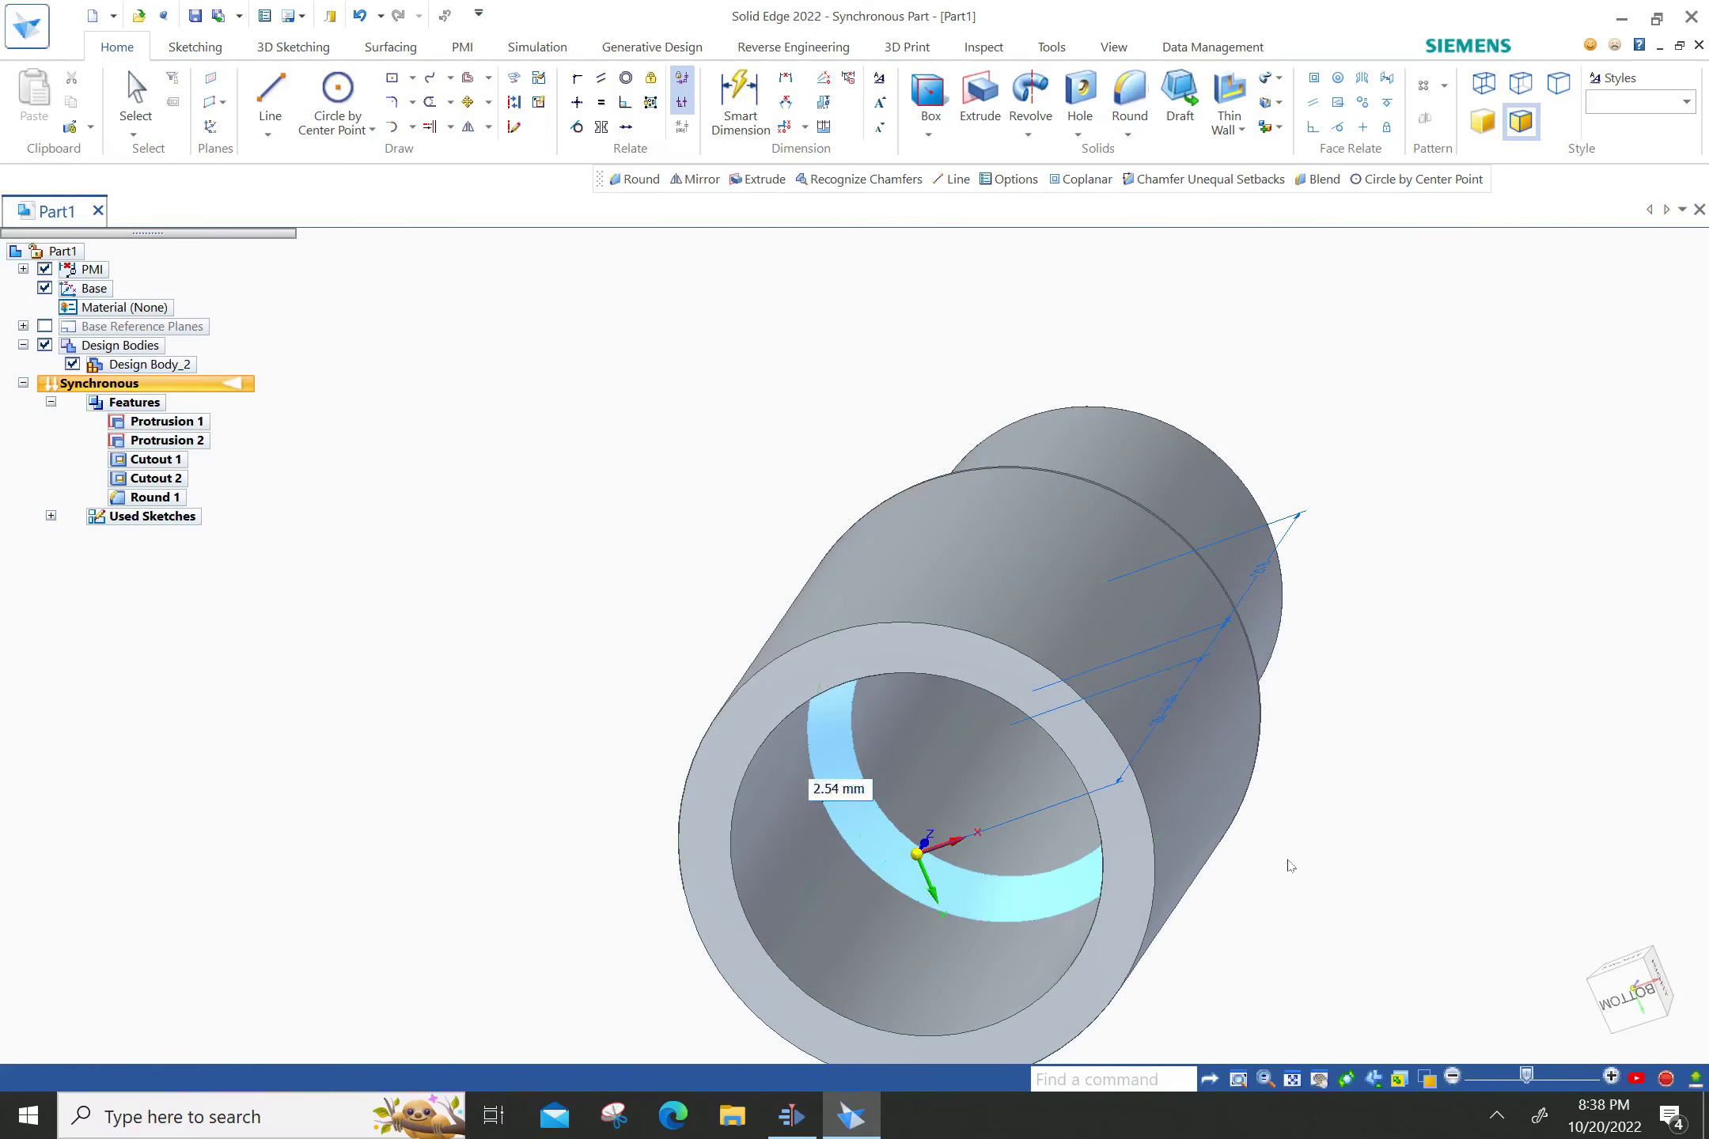
# Save the part document under the name "cpac connector" in the _SolidEdge folder.
pyautogui.moveTo(1290, 869); pyautogui.dragTo(1470, 714, button='middle')
pyautogui.click(34, 38)
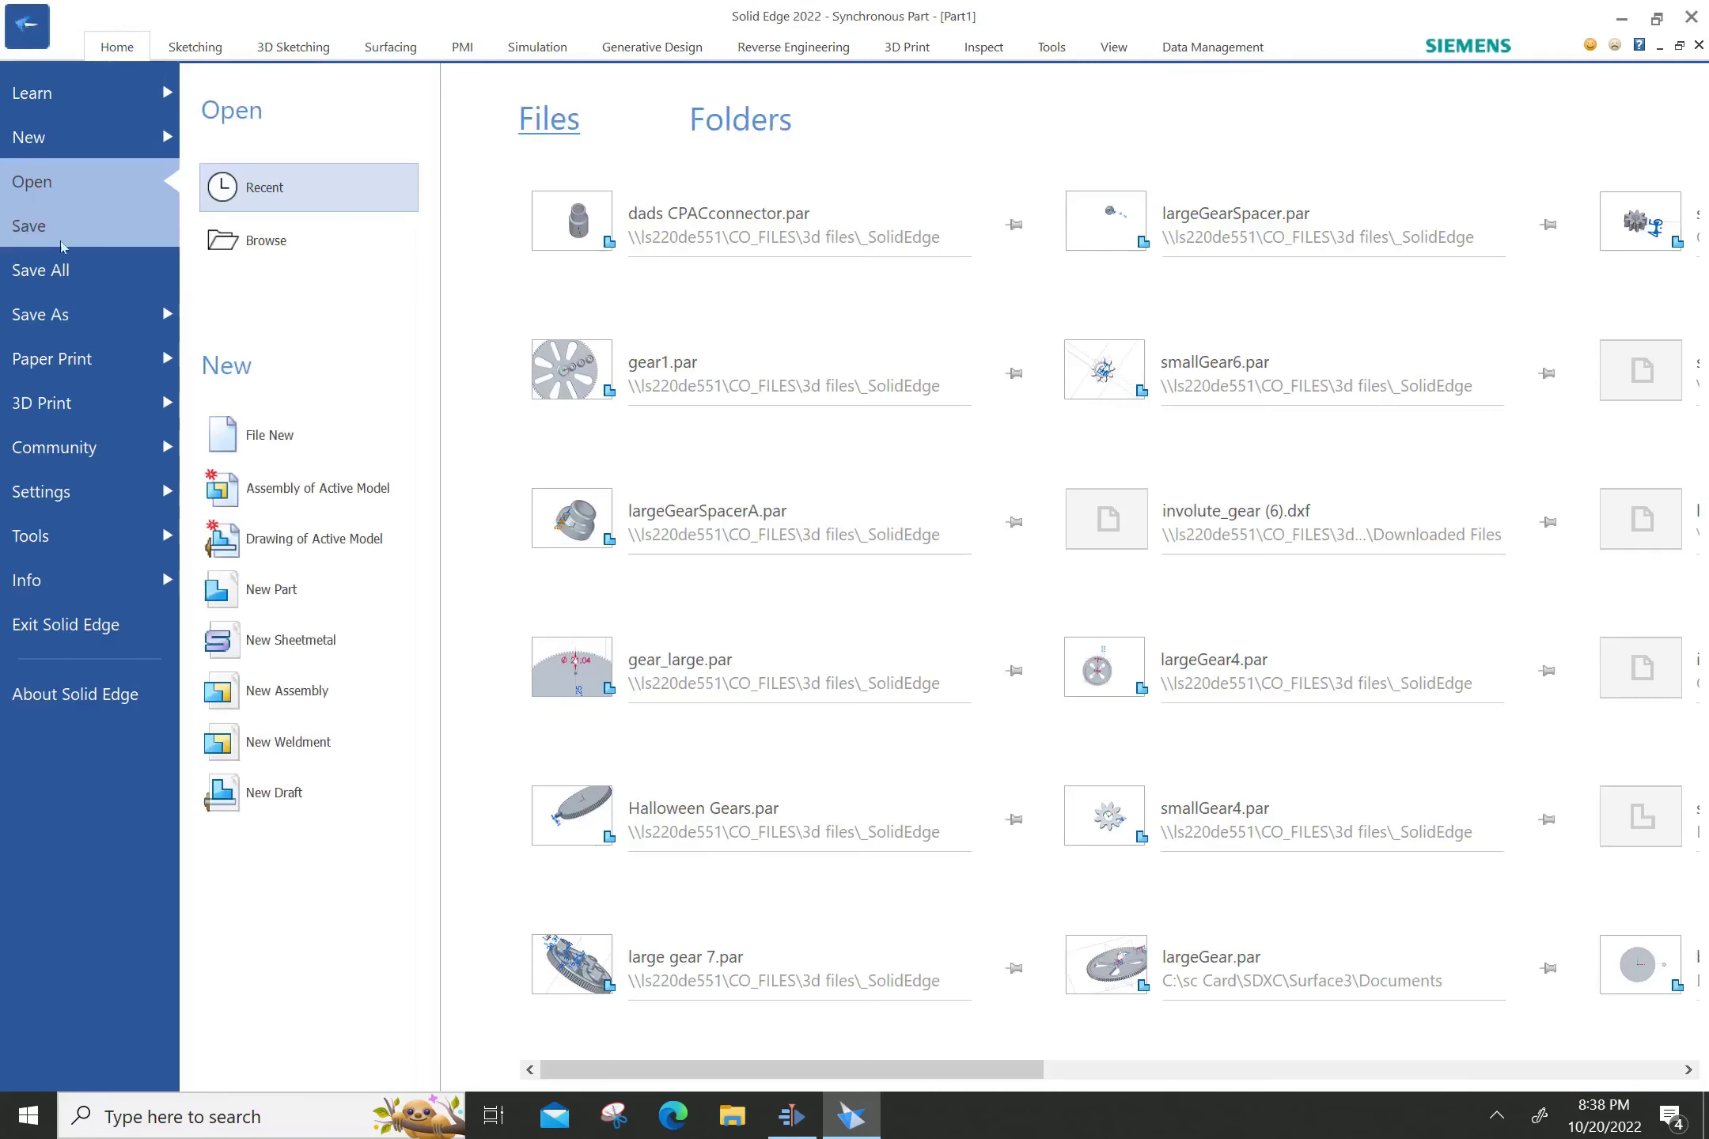
pyautogui.click(55, 323)
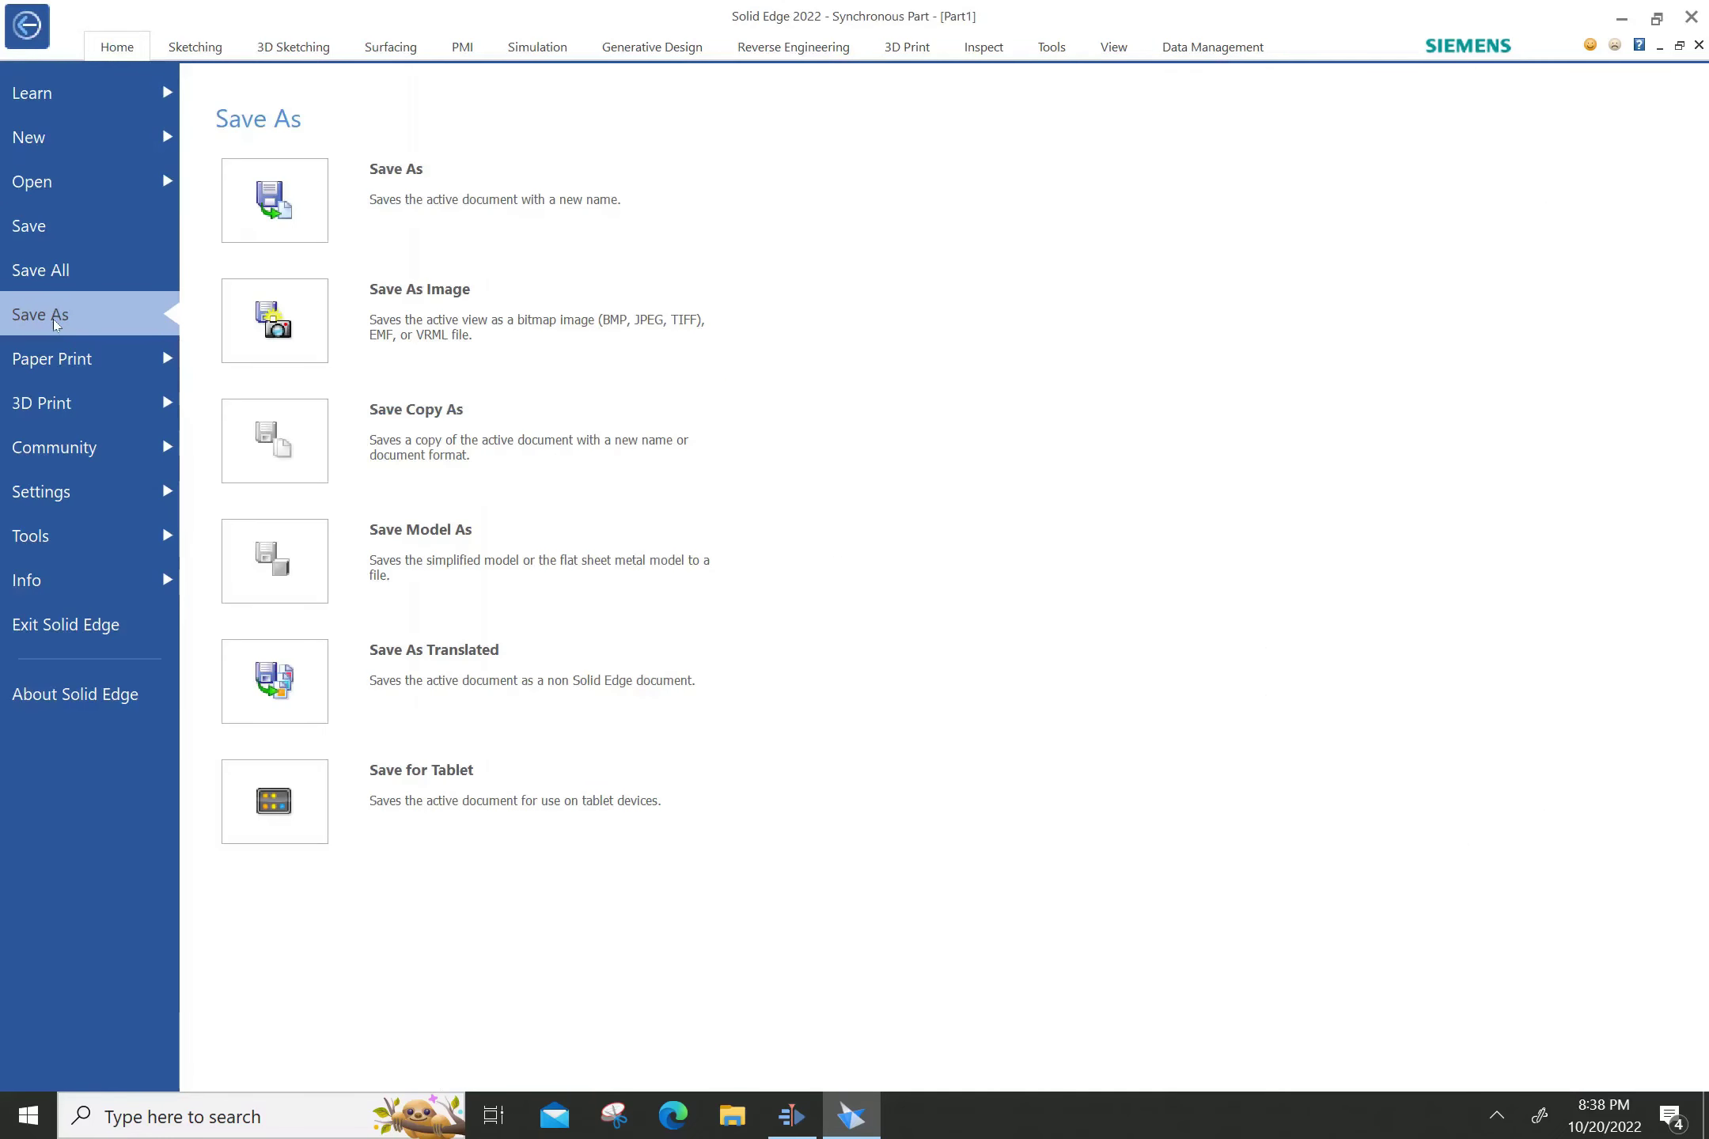
pyautogui.click(286, 194)
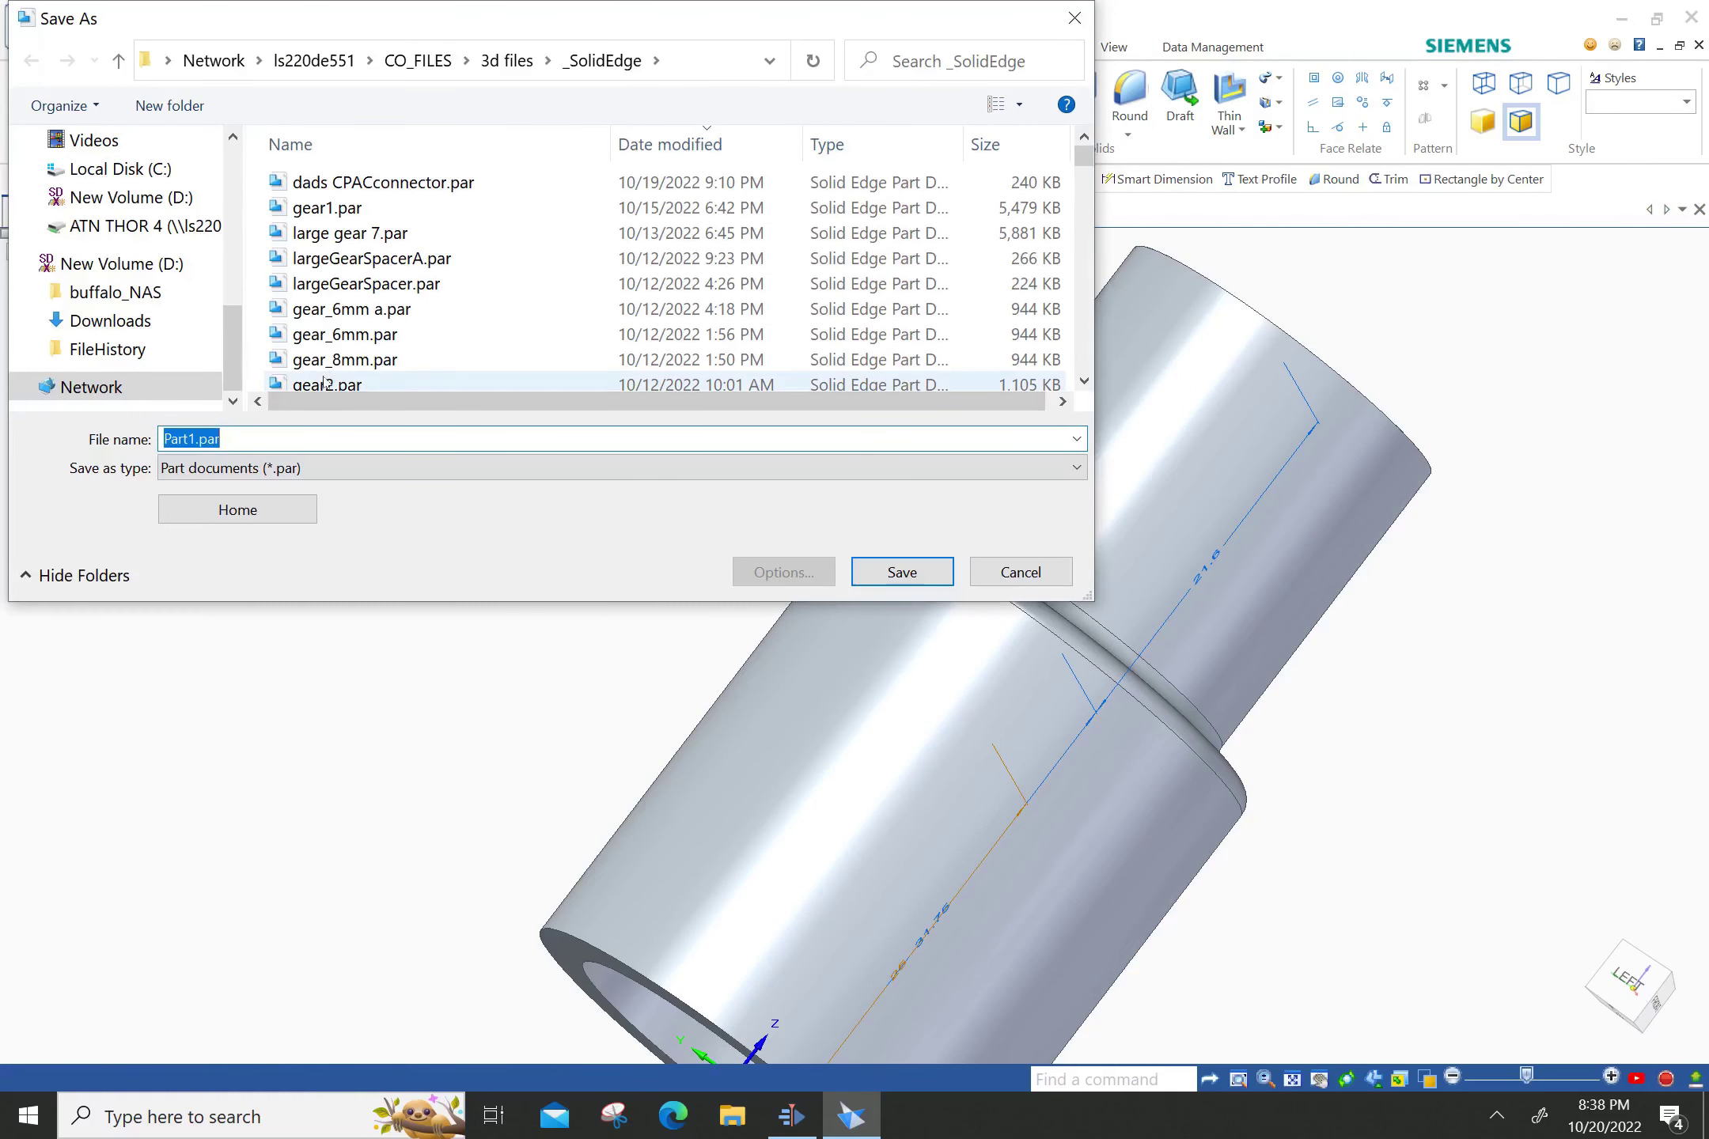
pyautogui.write('c')
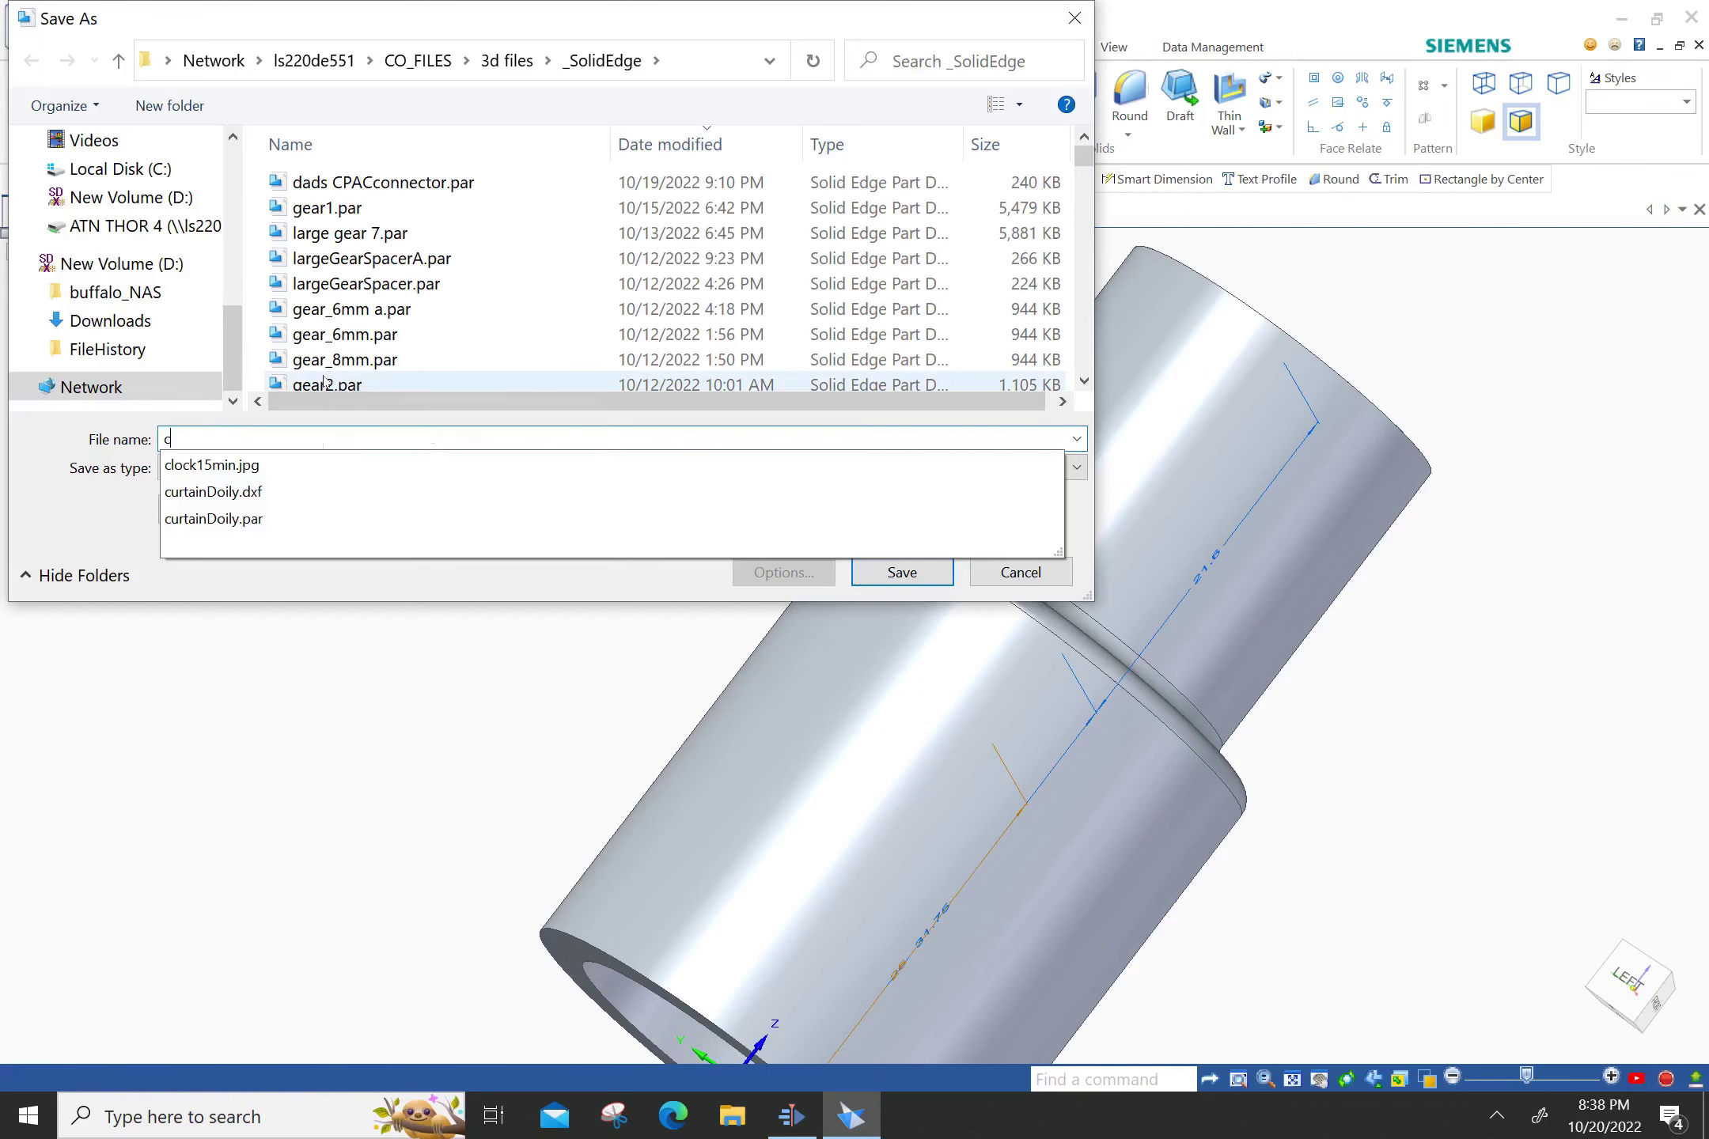
pyautogui.write('pa')
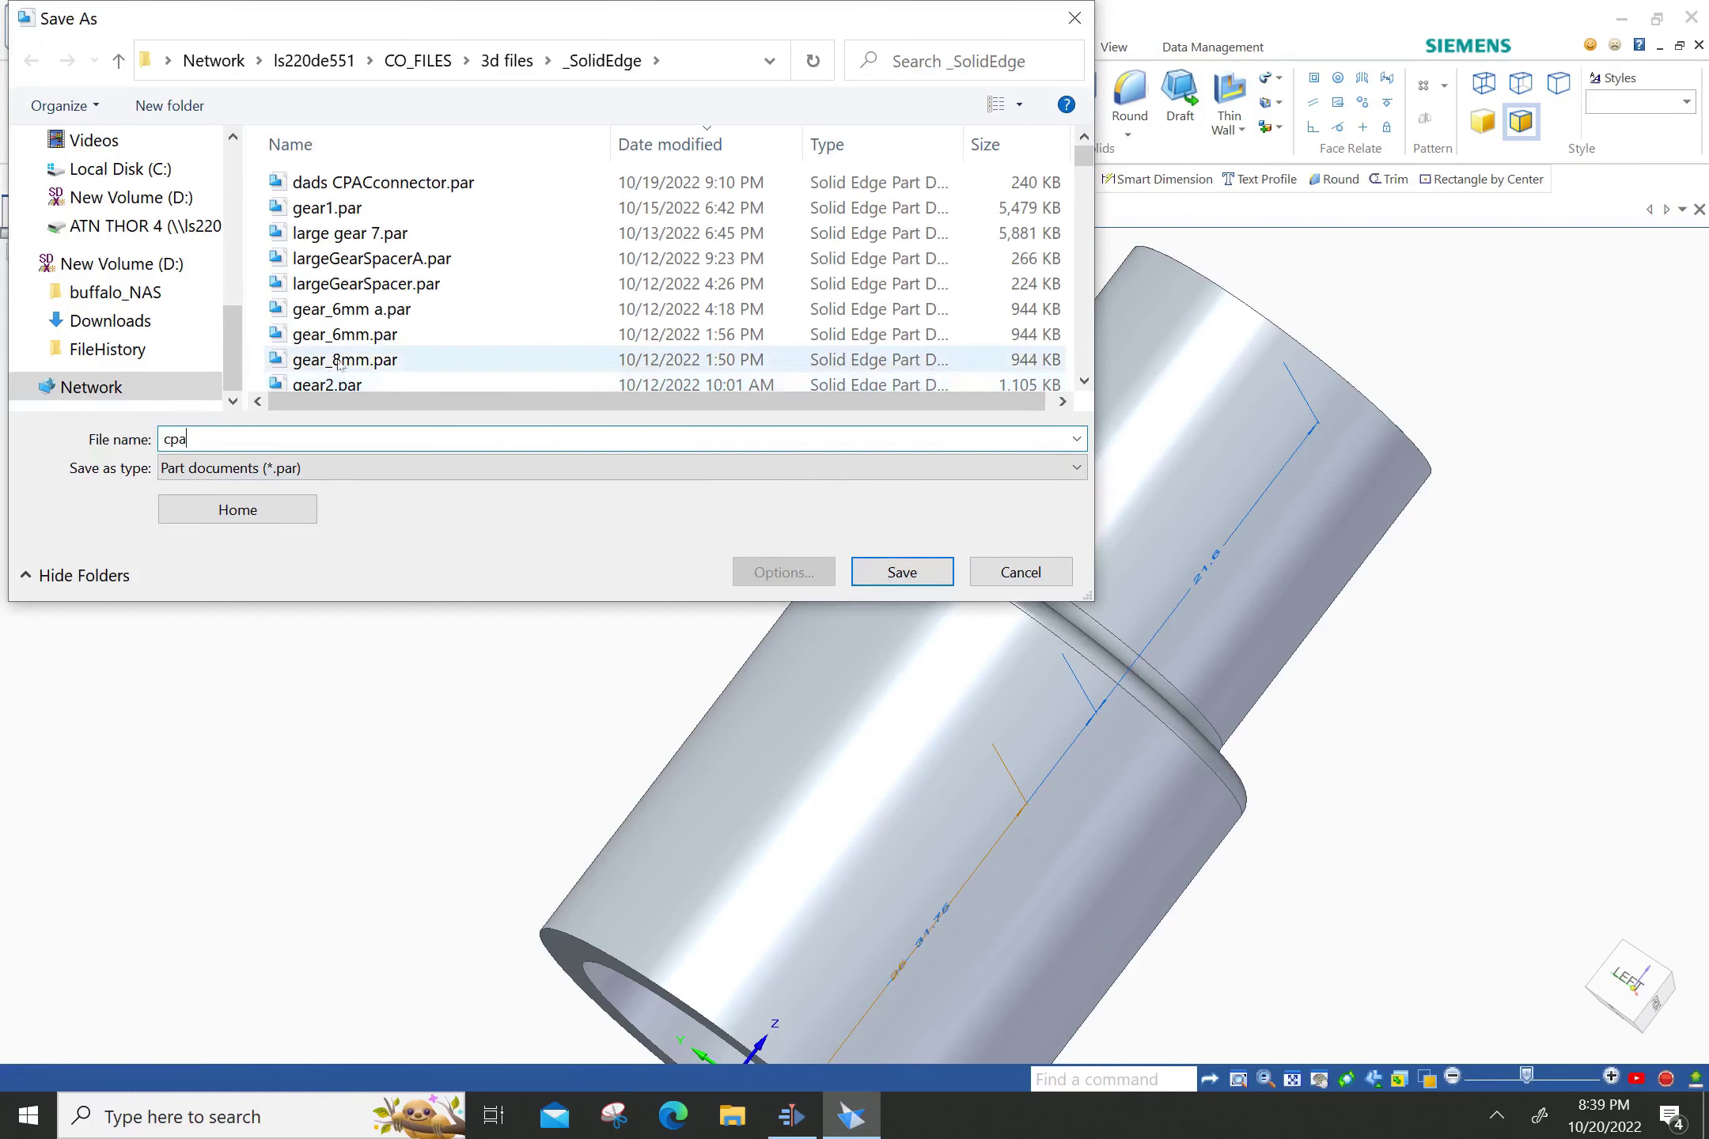
pyautogui.write('c')
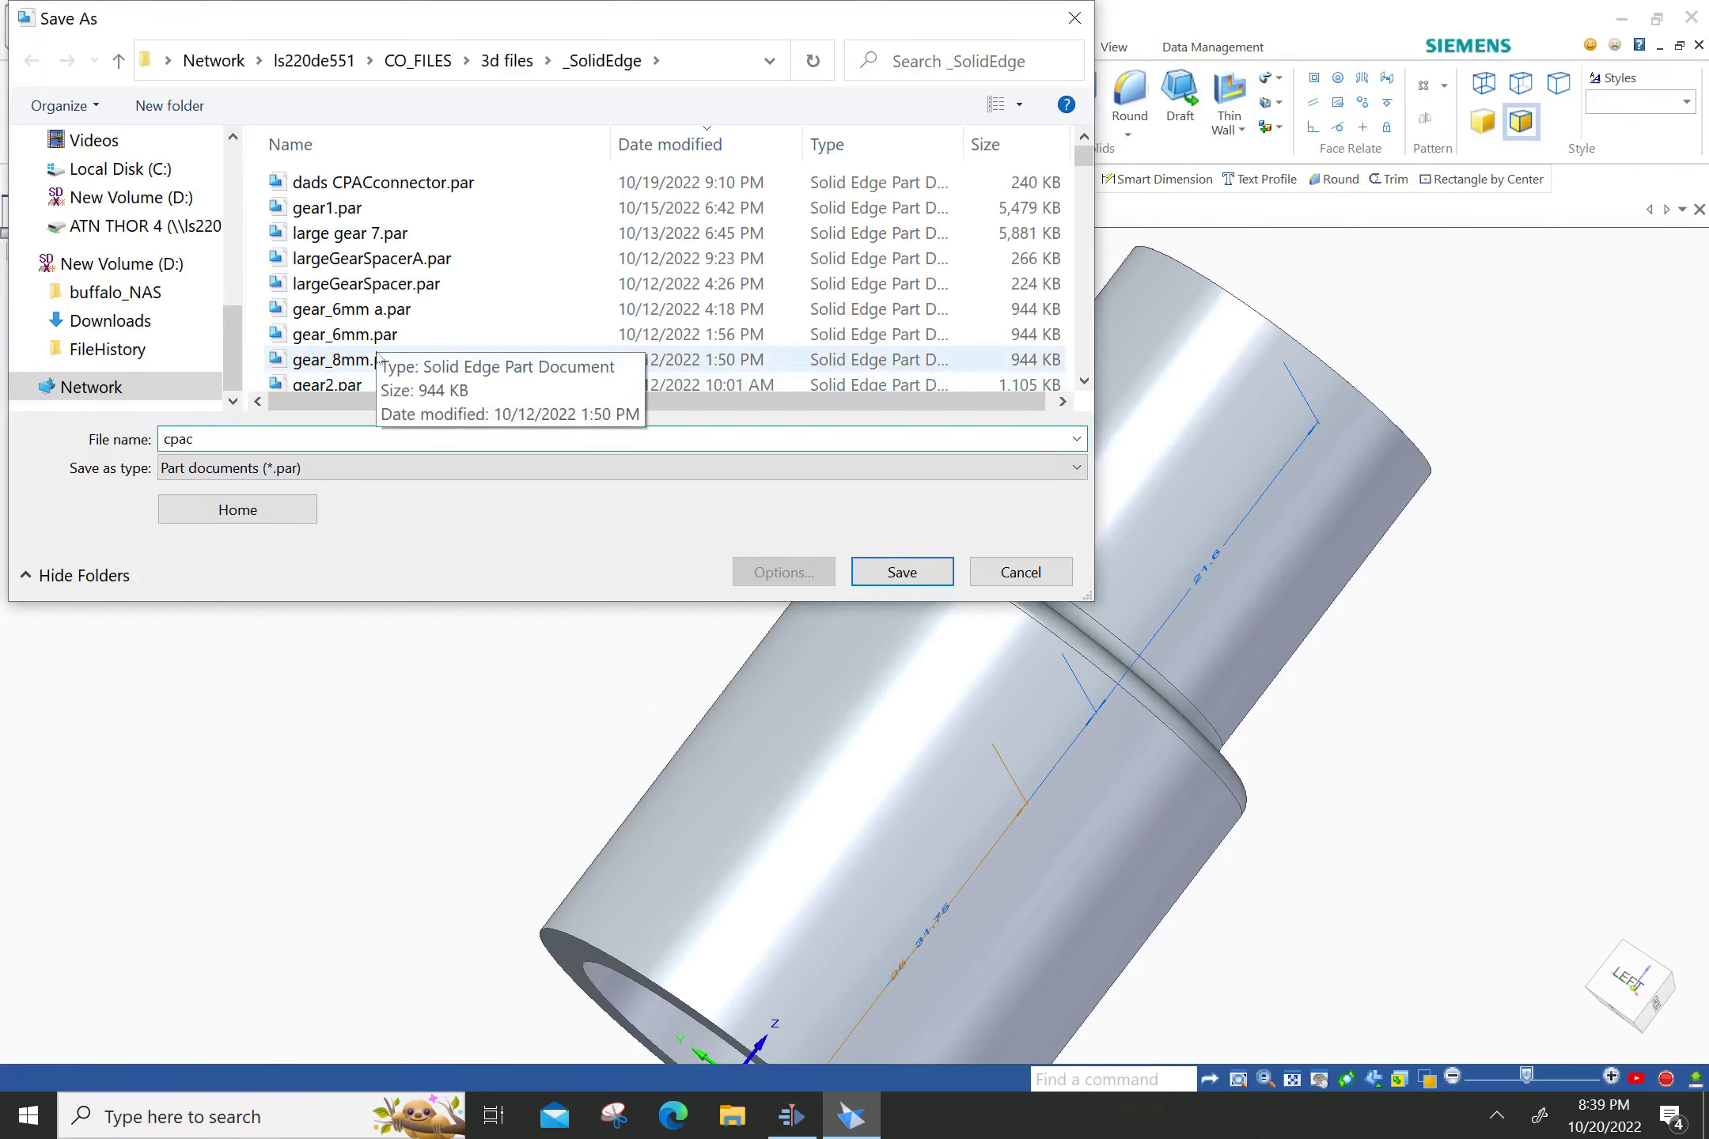
pyautogui.write(' connector')
pyautogui.press('Return')
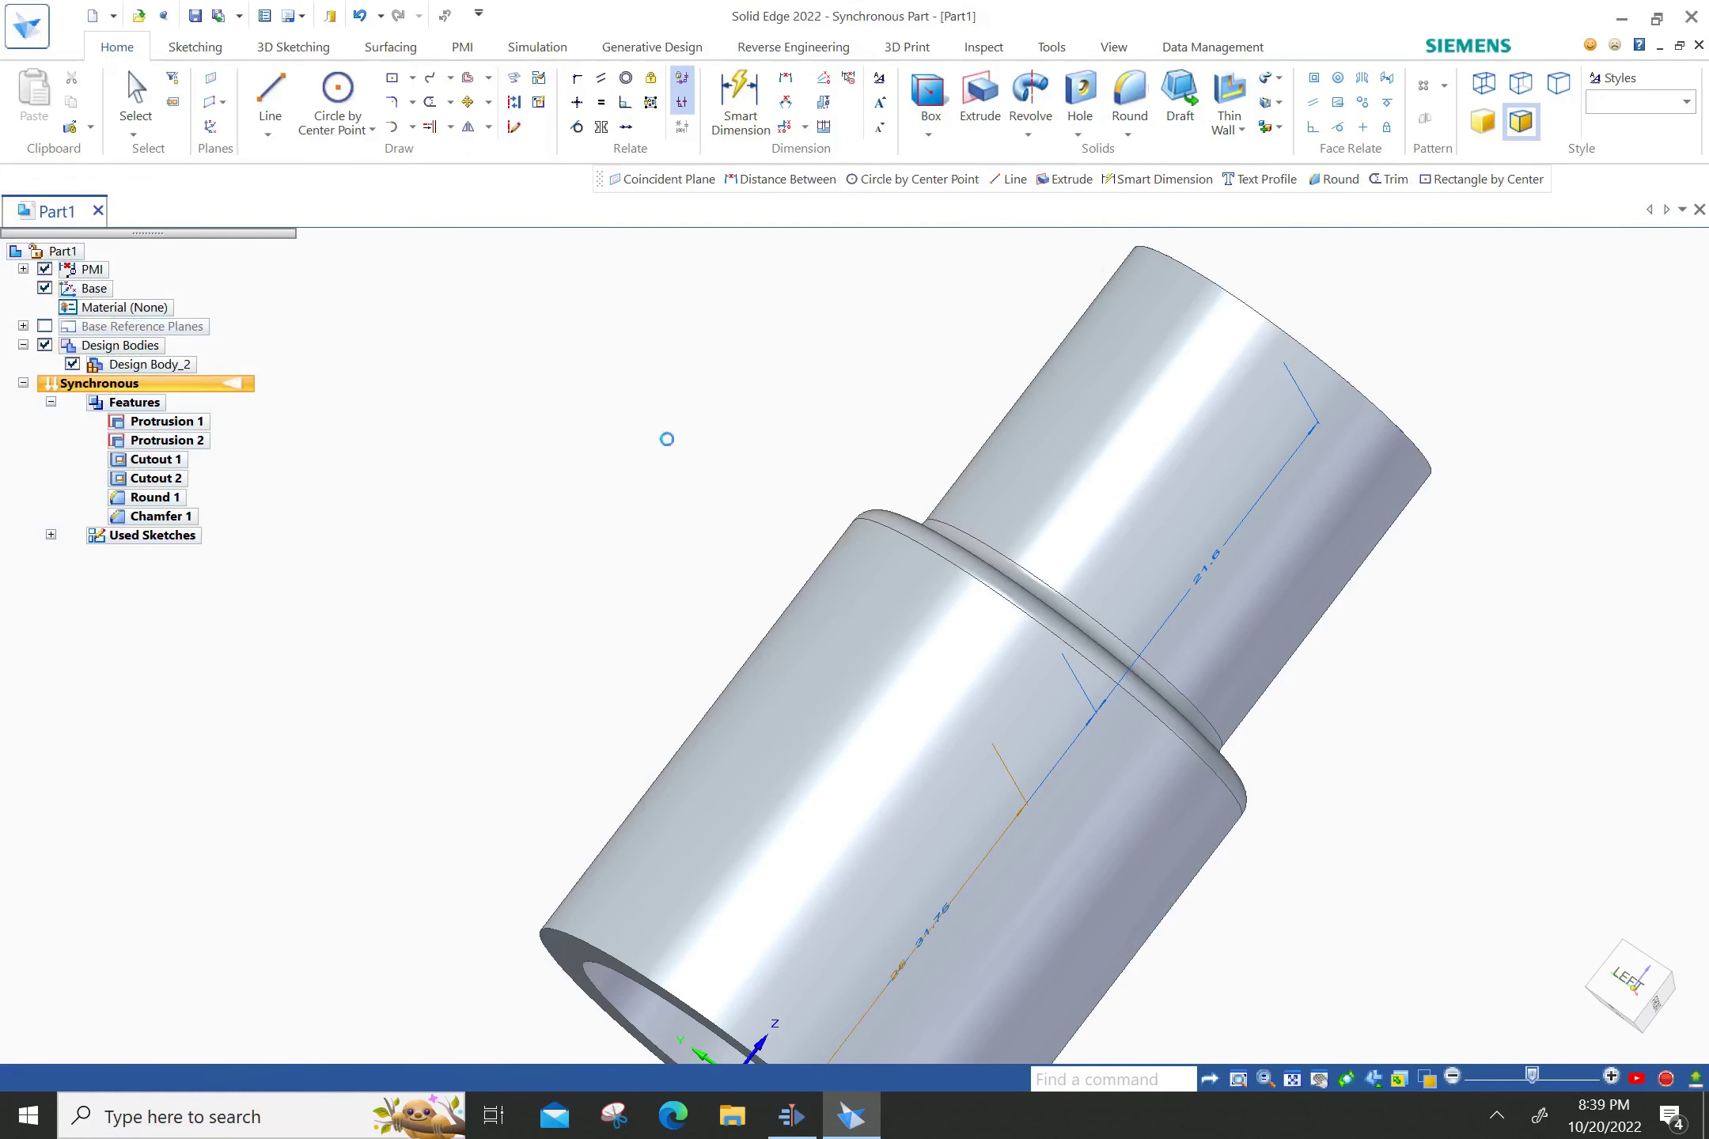
# Start a 3D print export of the part in 3MF format.
pyautogui.scroll(2, 1004, 505)
pyautogui.scroll(-4, 1003, 505)
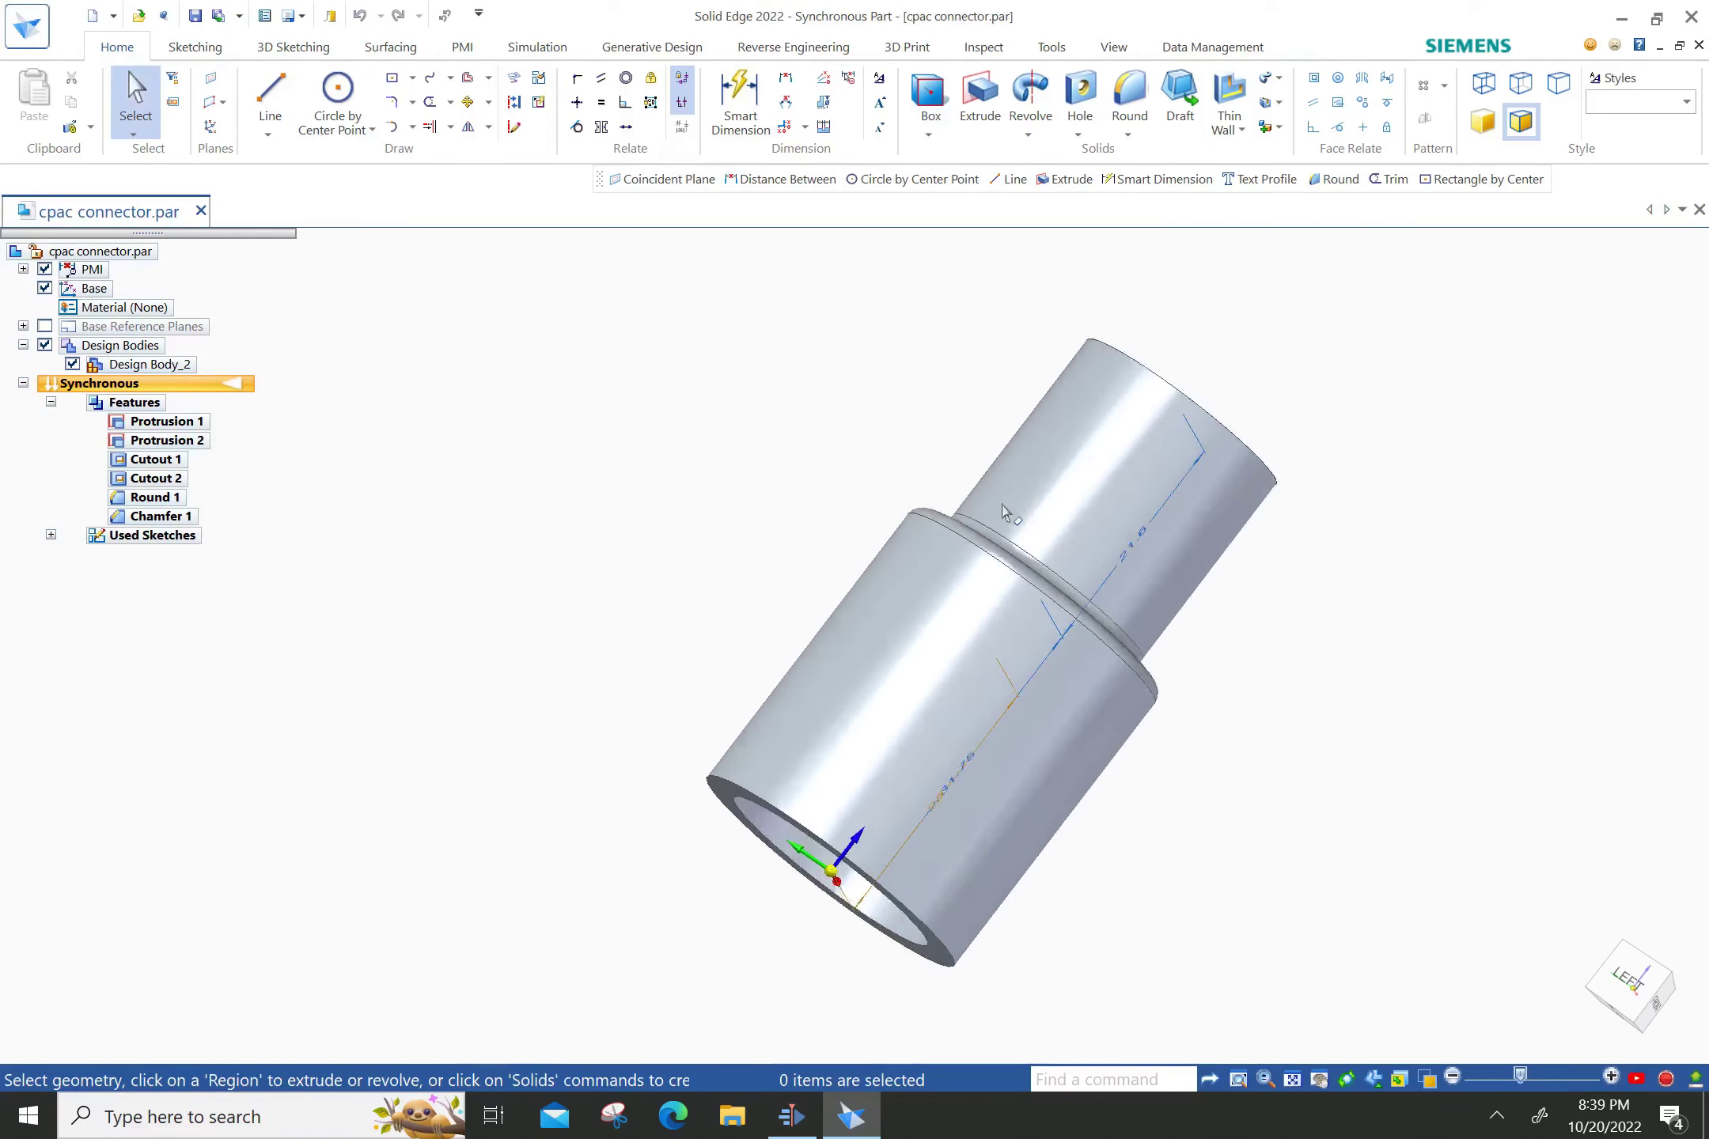
pyautogui.scroll(-1, 1004, 513)
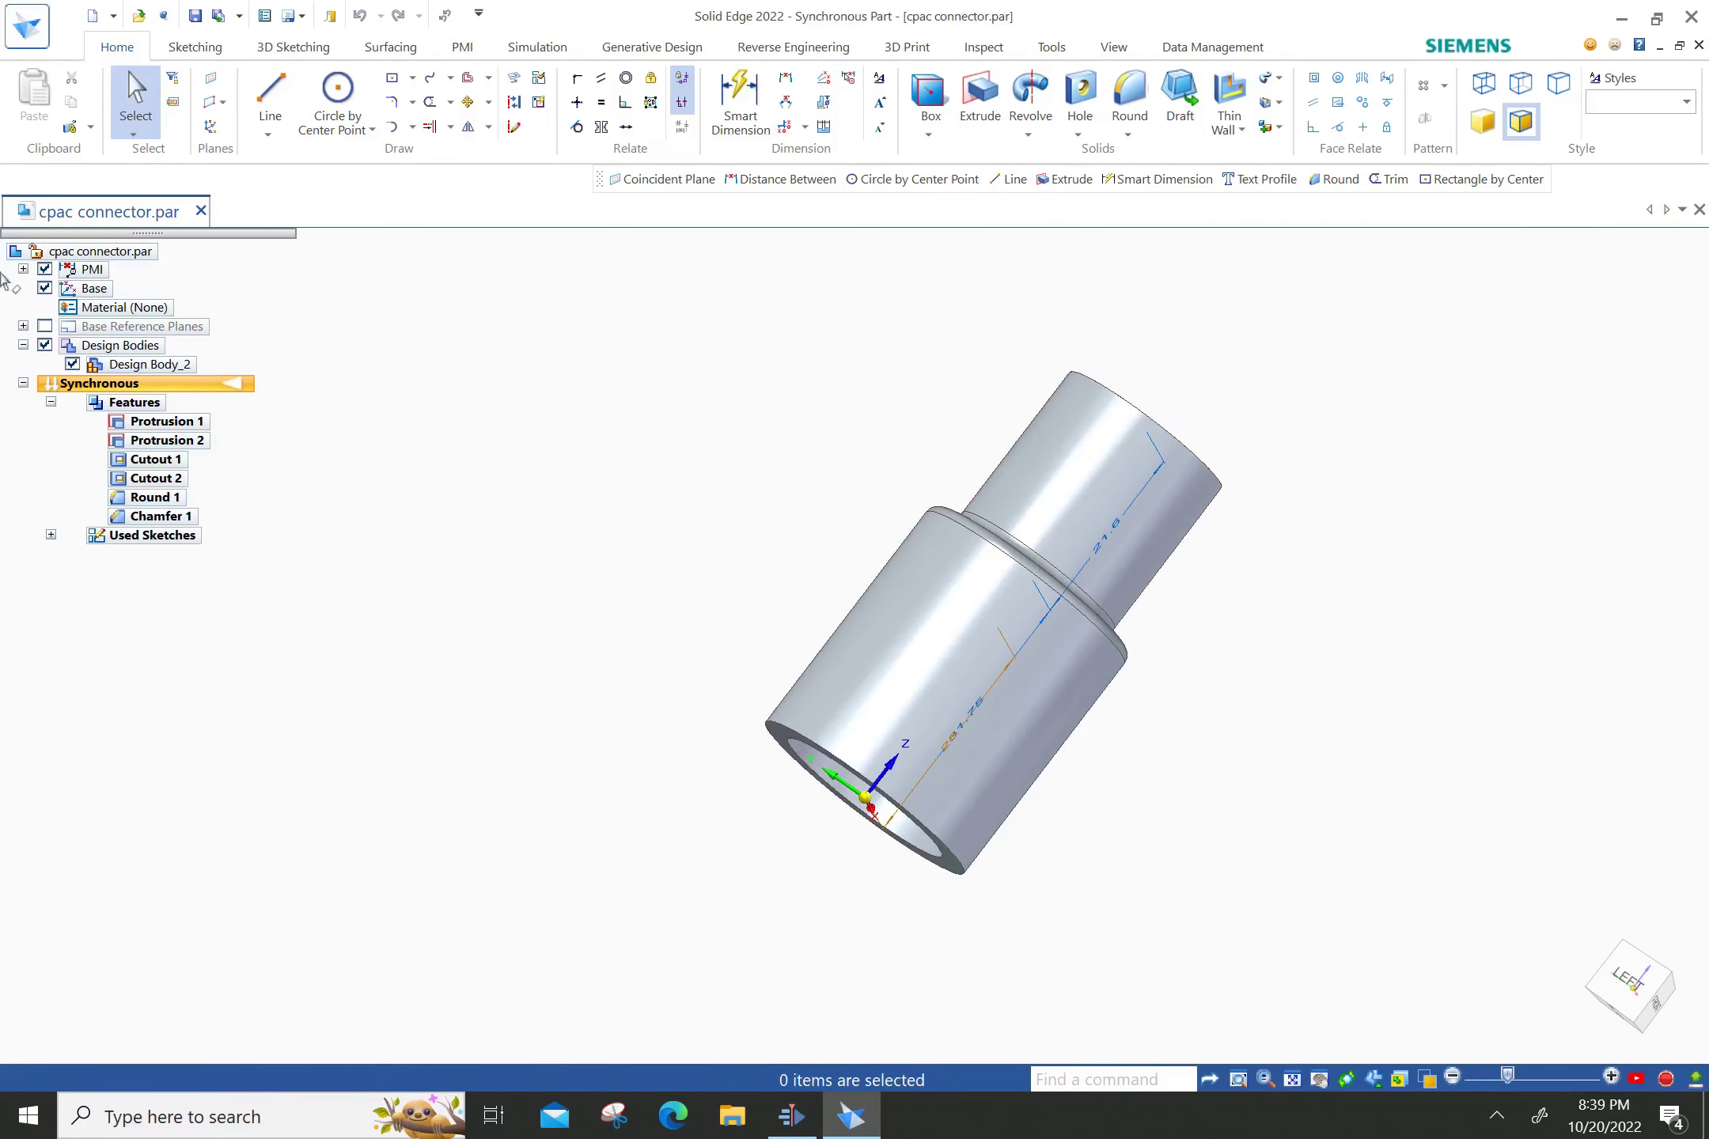
pyautogui.click(38, 33)
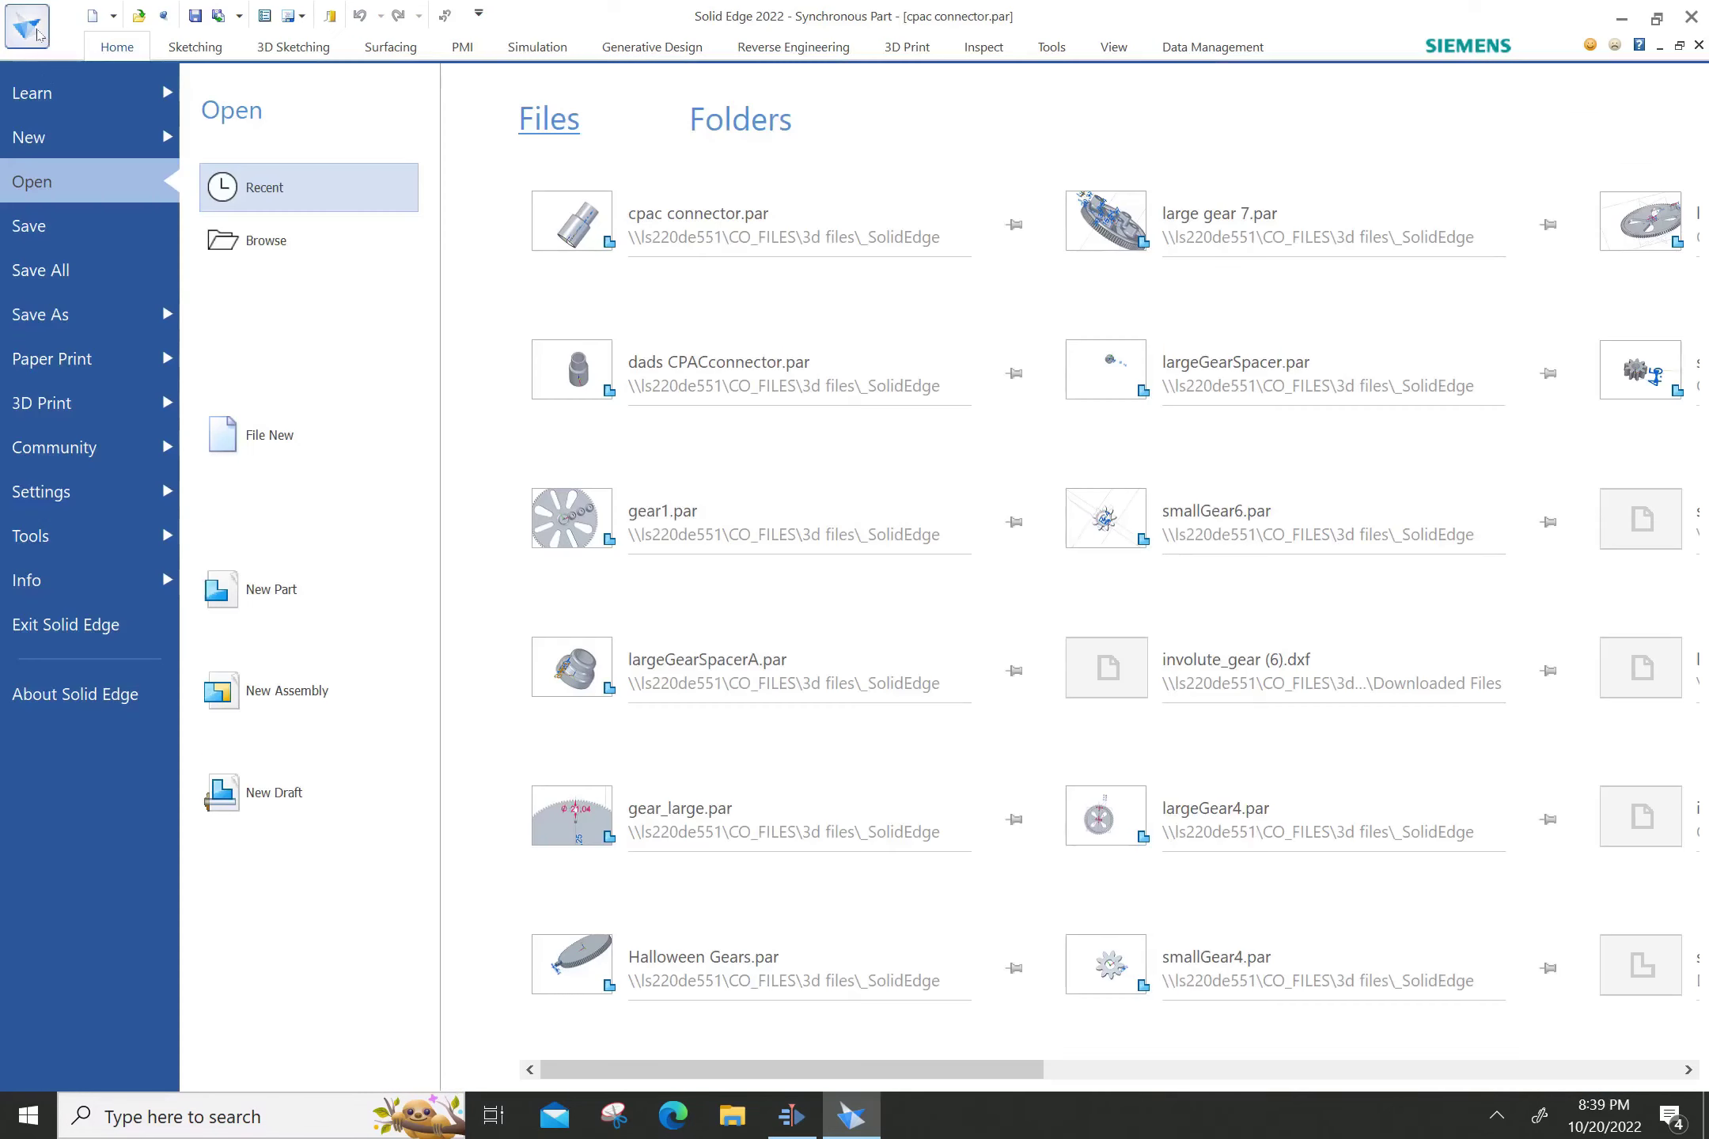
pyautogui.click(47, 404)
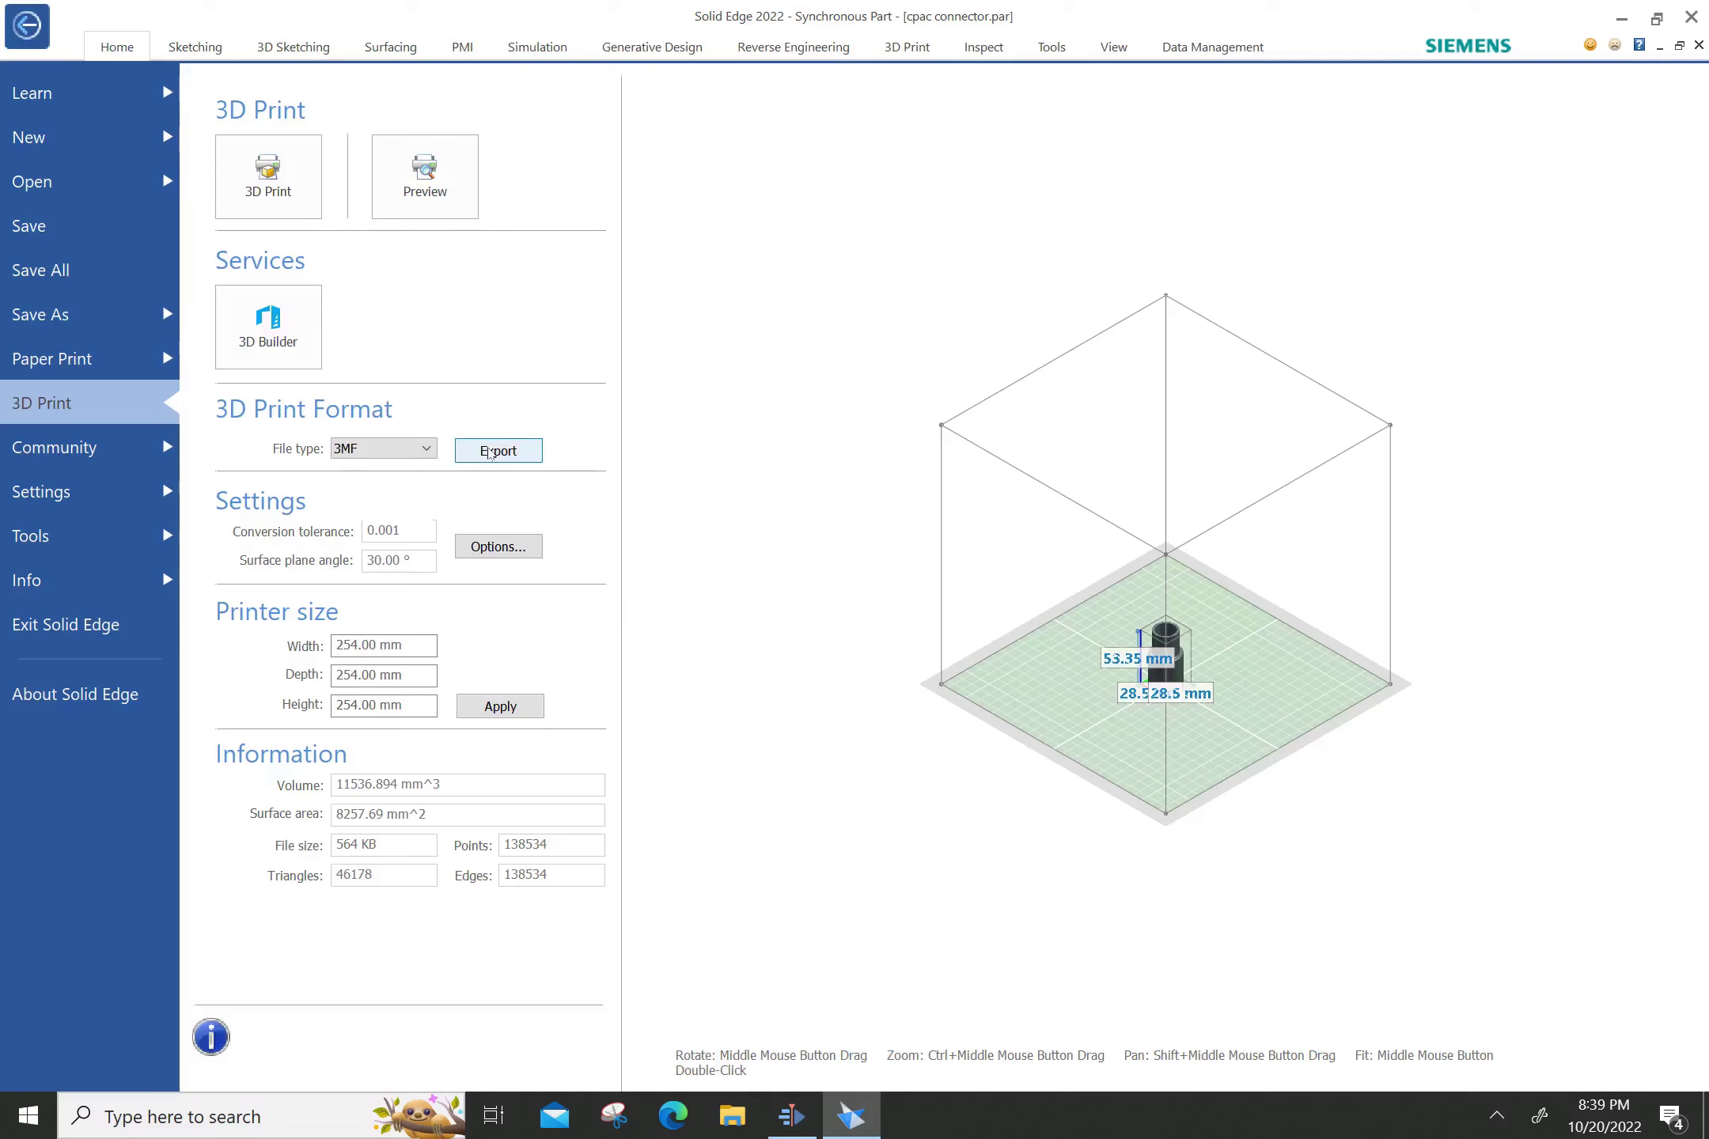
pyautogui.click(497, 452)
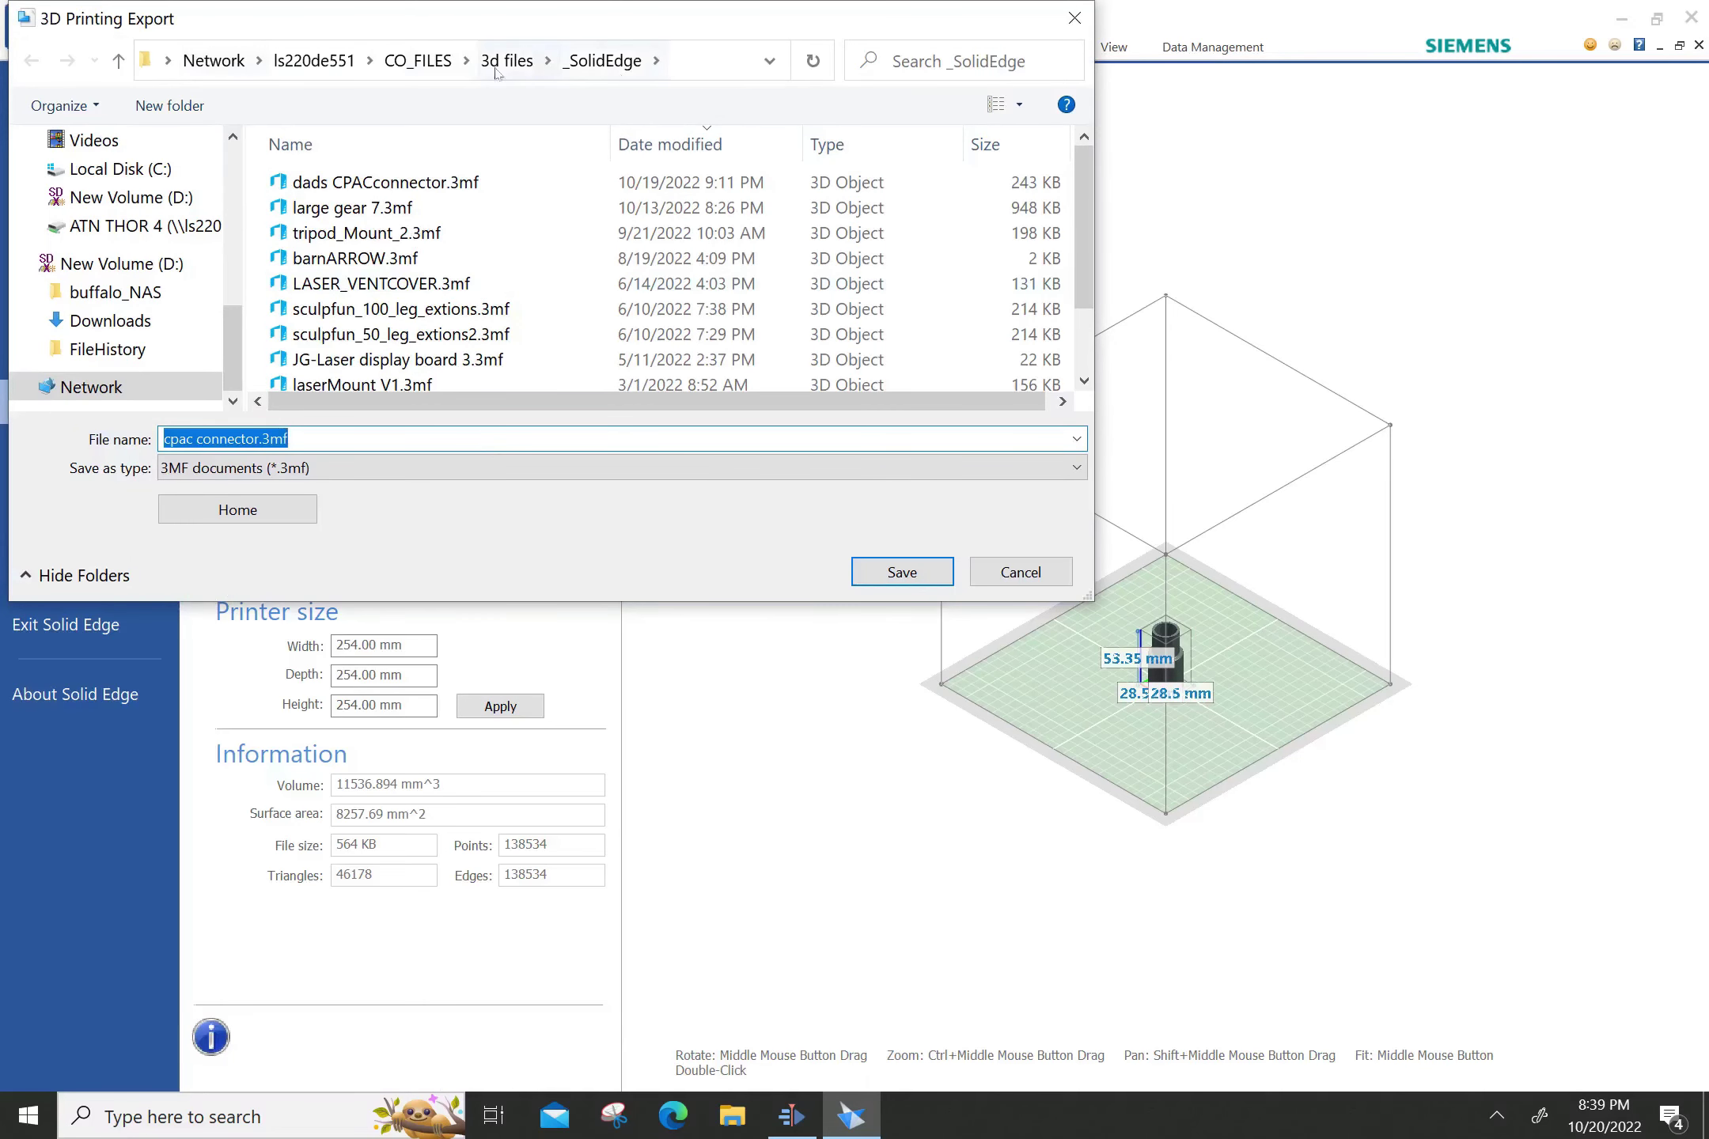
# Save the export as cpac connector.3mf in the STL files folder under CO_FILES > 3d files.
pyautogui.click(417, 61)
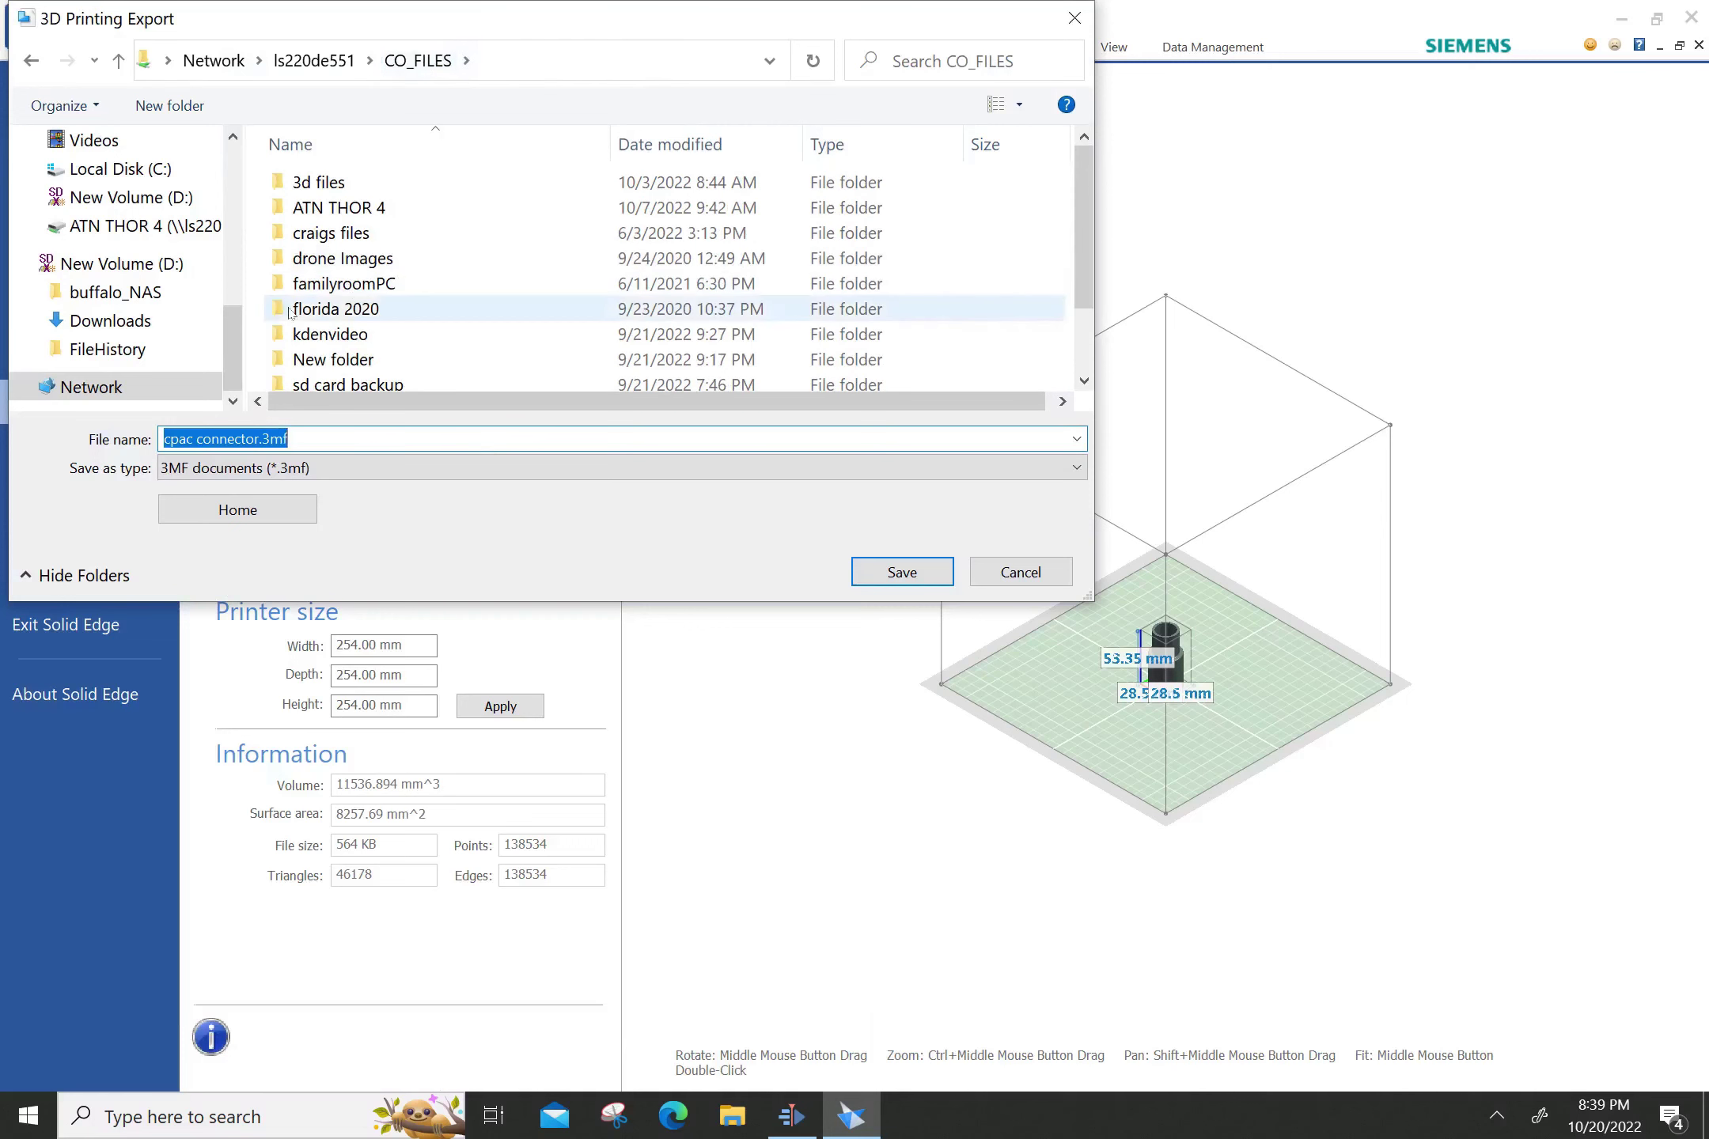
pyautogui.click(340, 181)
pyautogui.doubleClick(341, 180)
pyautogui.scroll(-8, 522, 293)
pyautogui.scroll(-3, 552, 309)
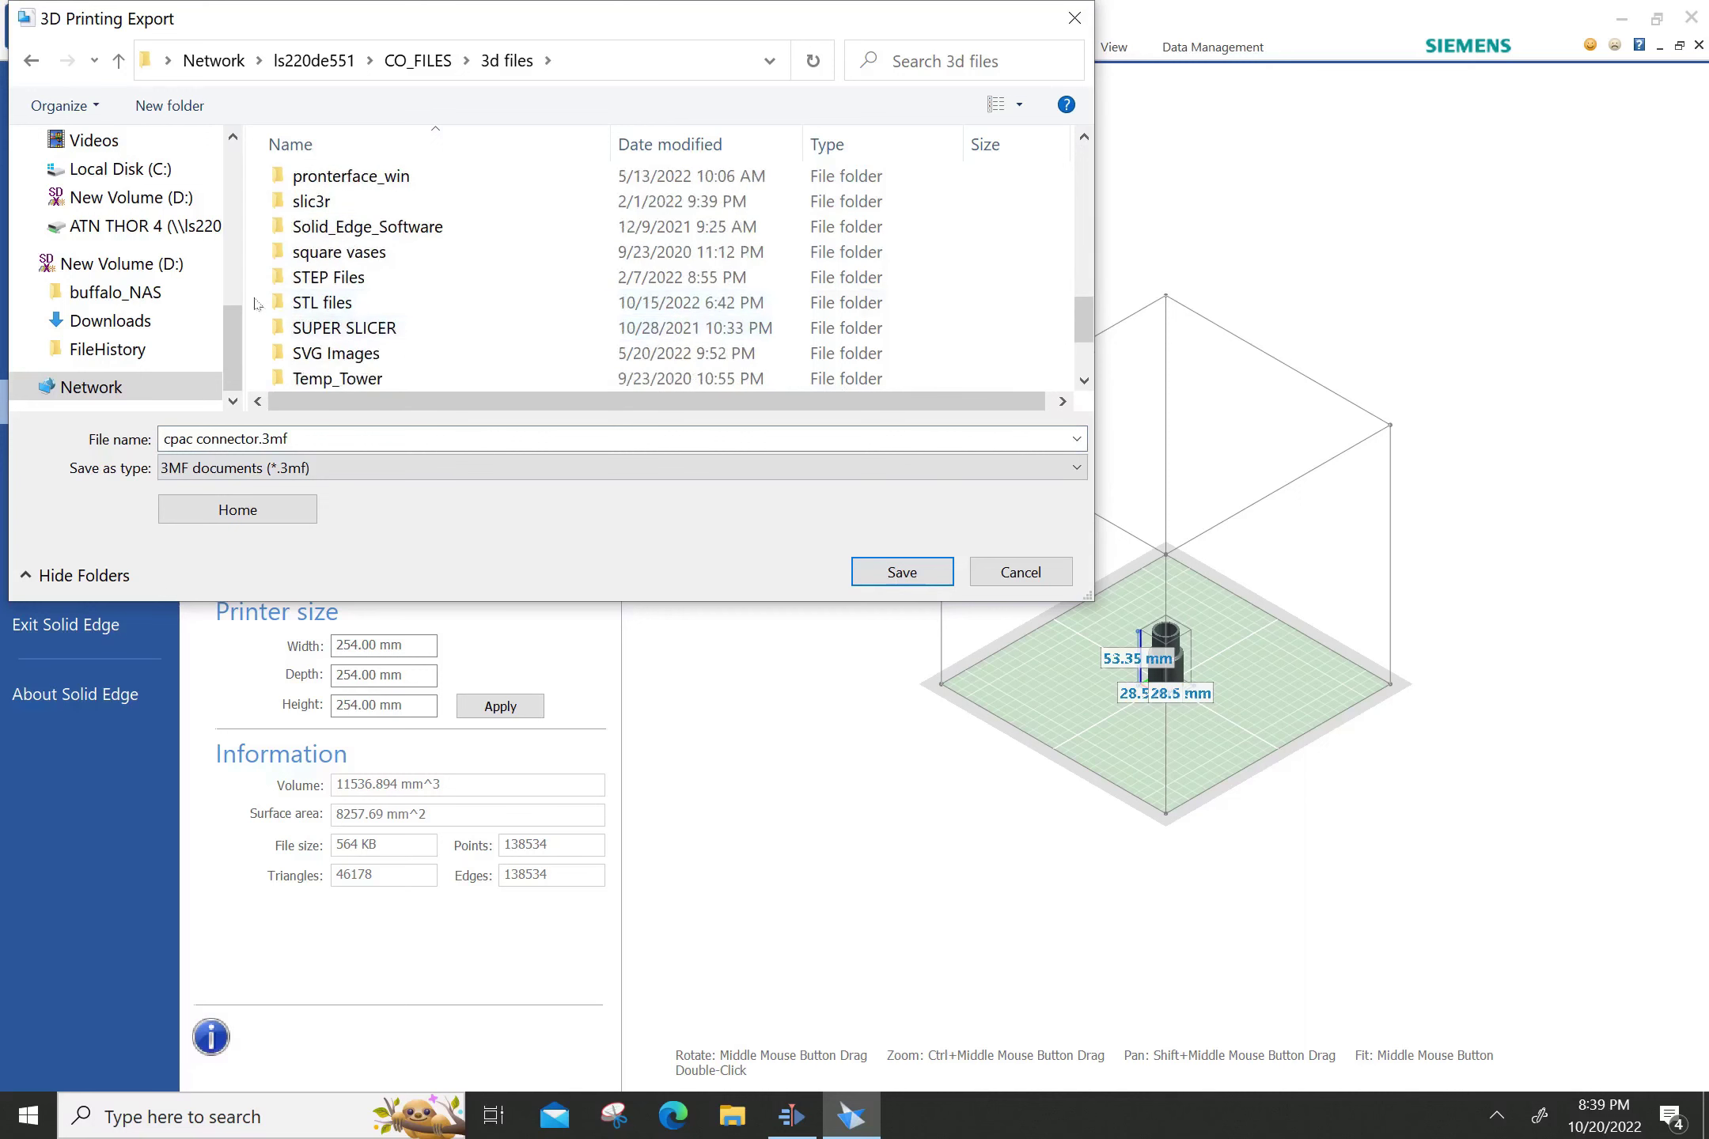
pyautogui.click(310, 304)
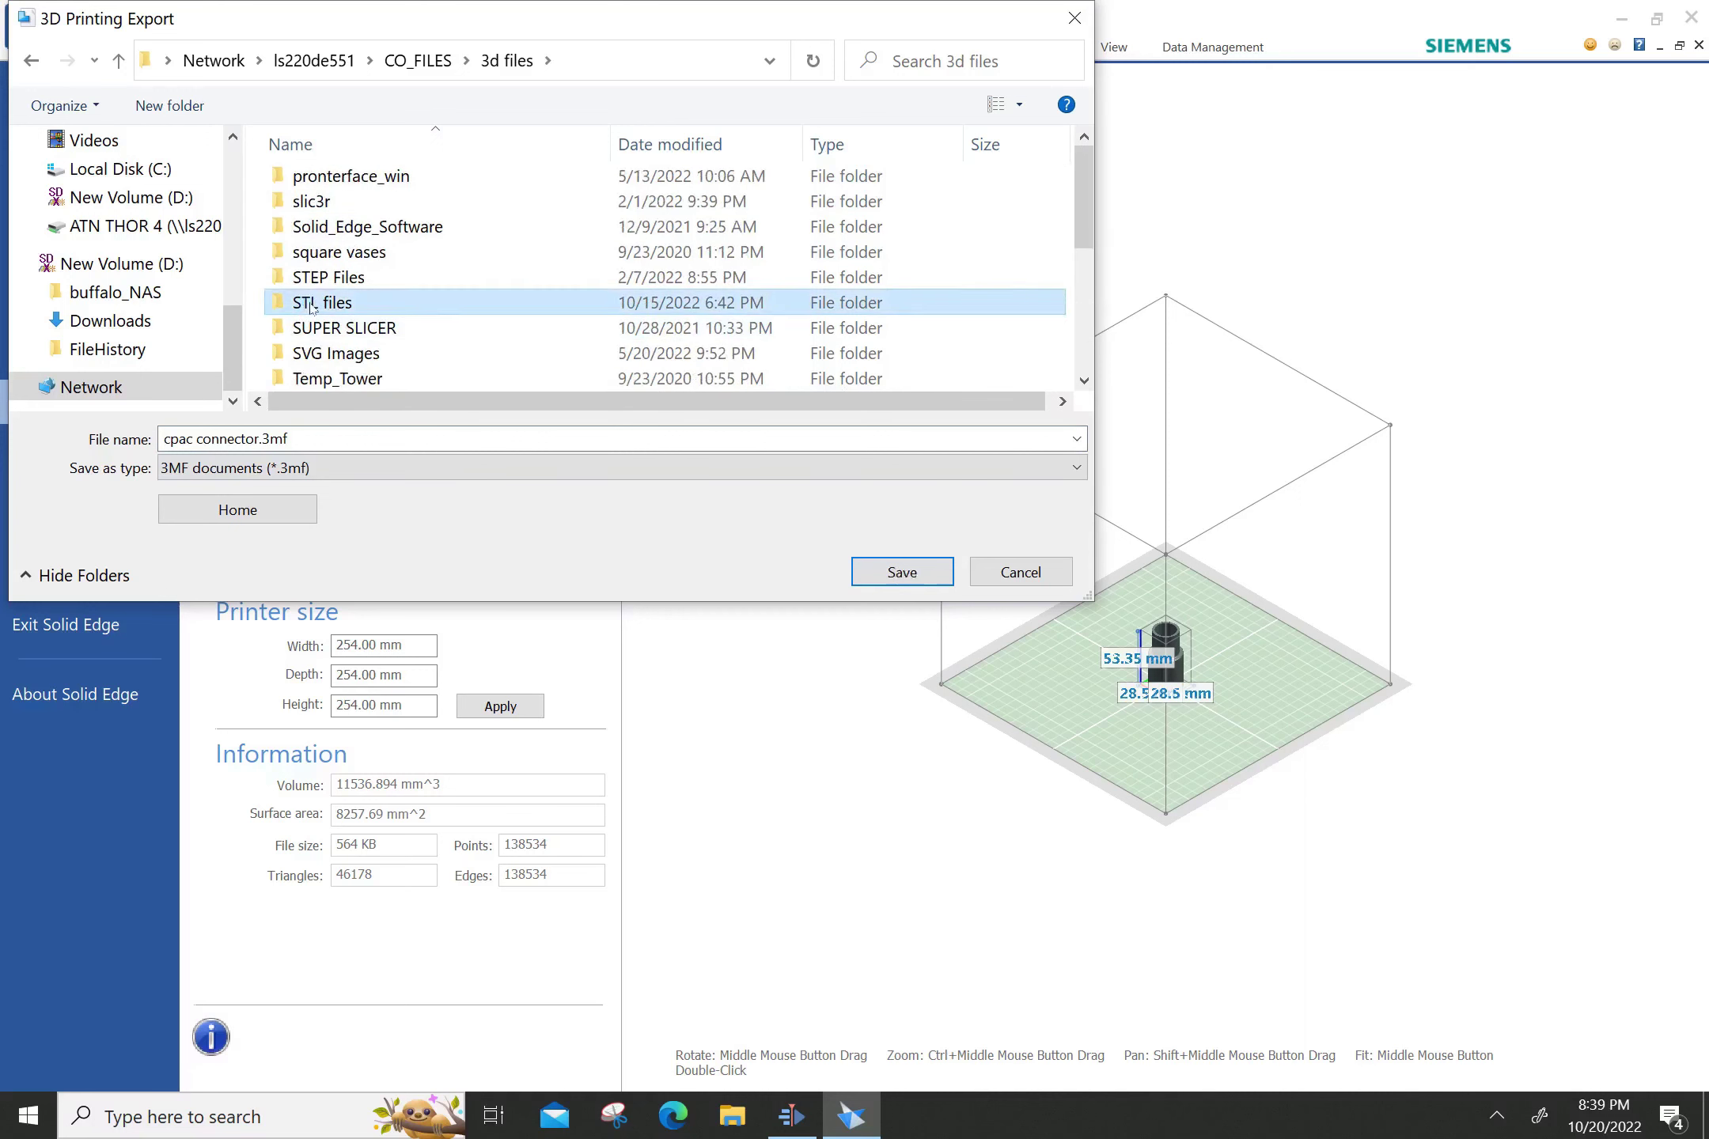
pyautogui.doubleClick(310, 305)
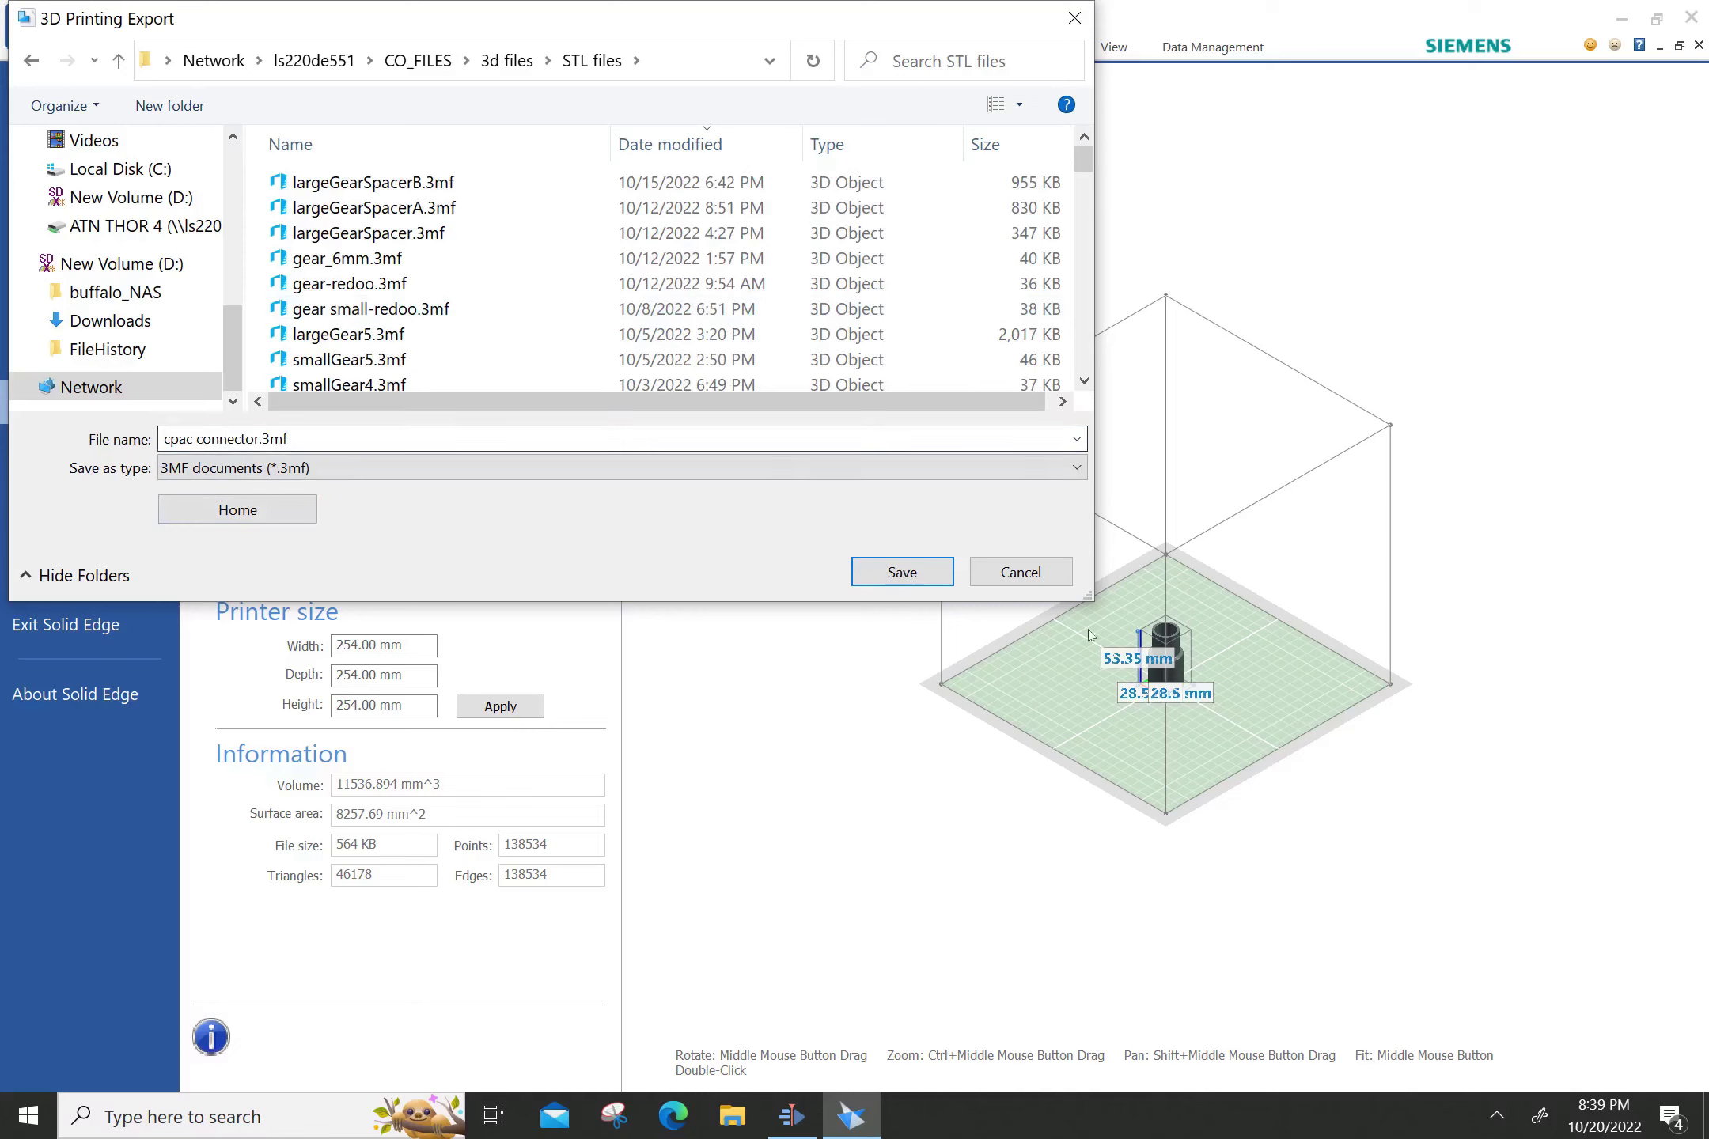
pyautogui.click(906, 569)
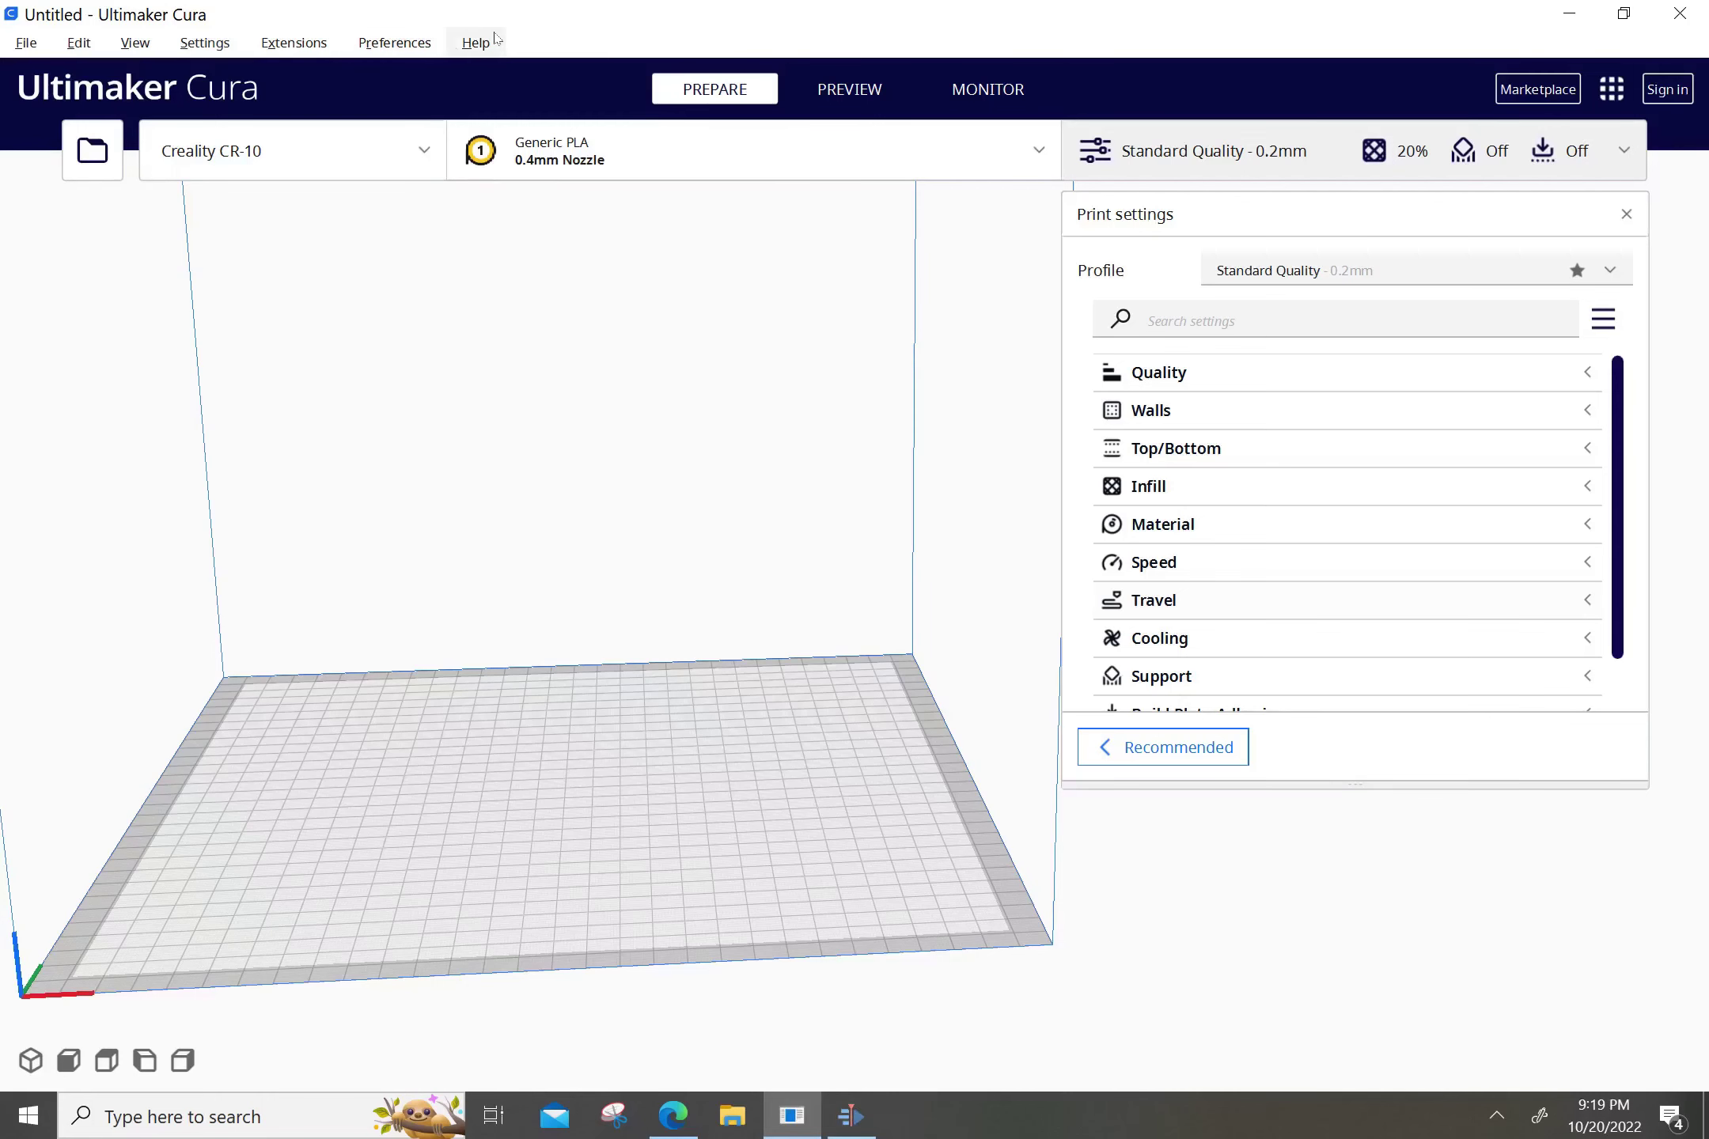
# Examine the version information of Ultimaker Cura and close it.
pyautogui.click(496, 38)
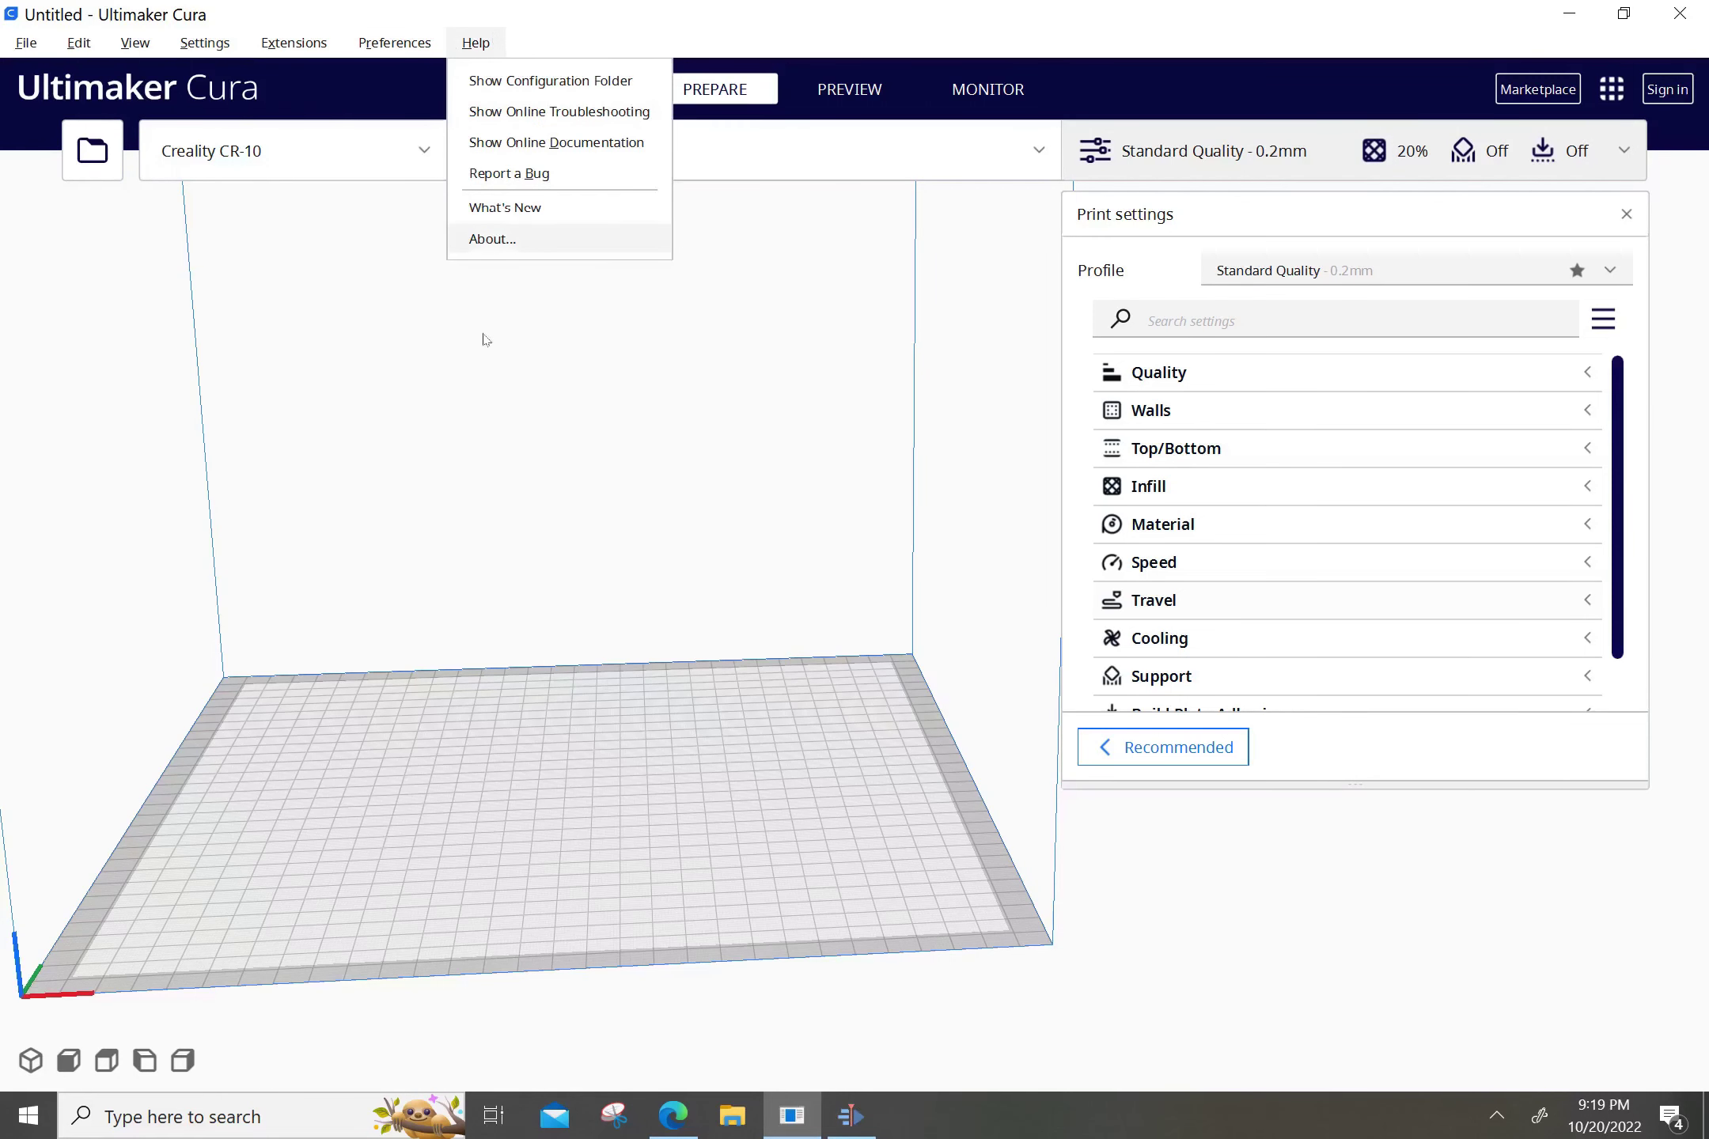
pyautogui.click(490, 237)
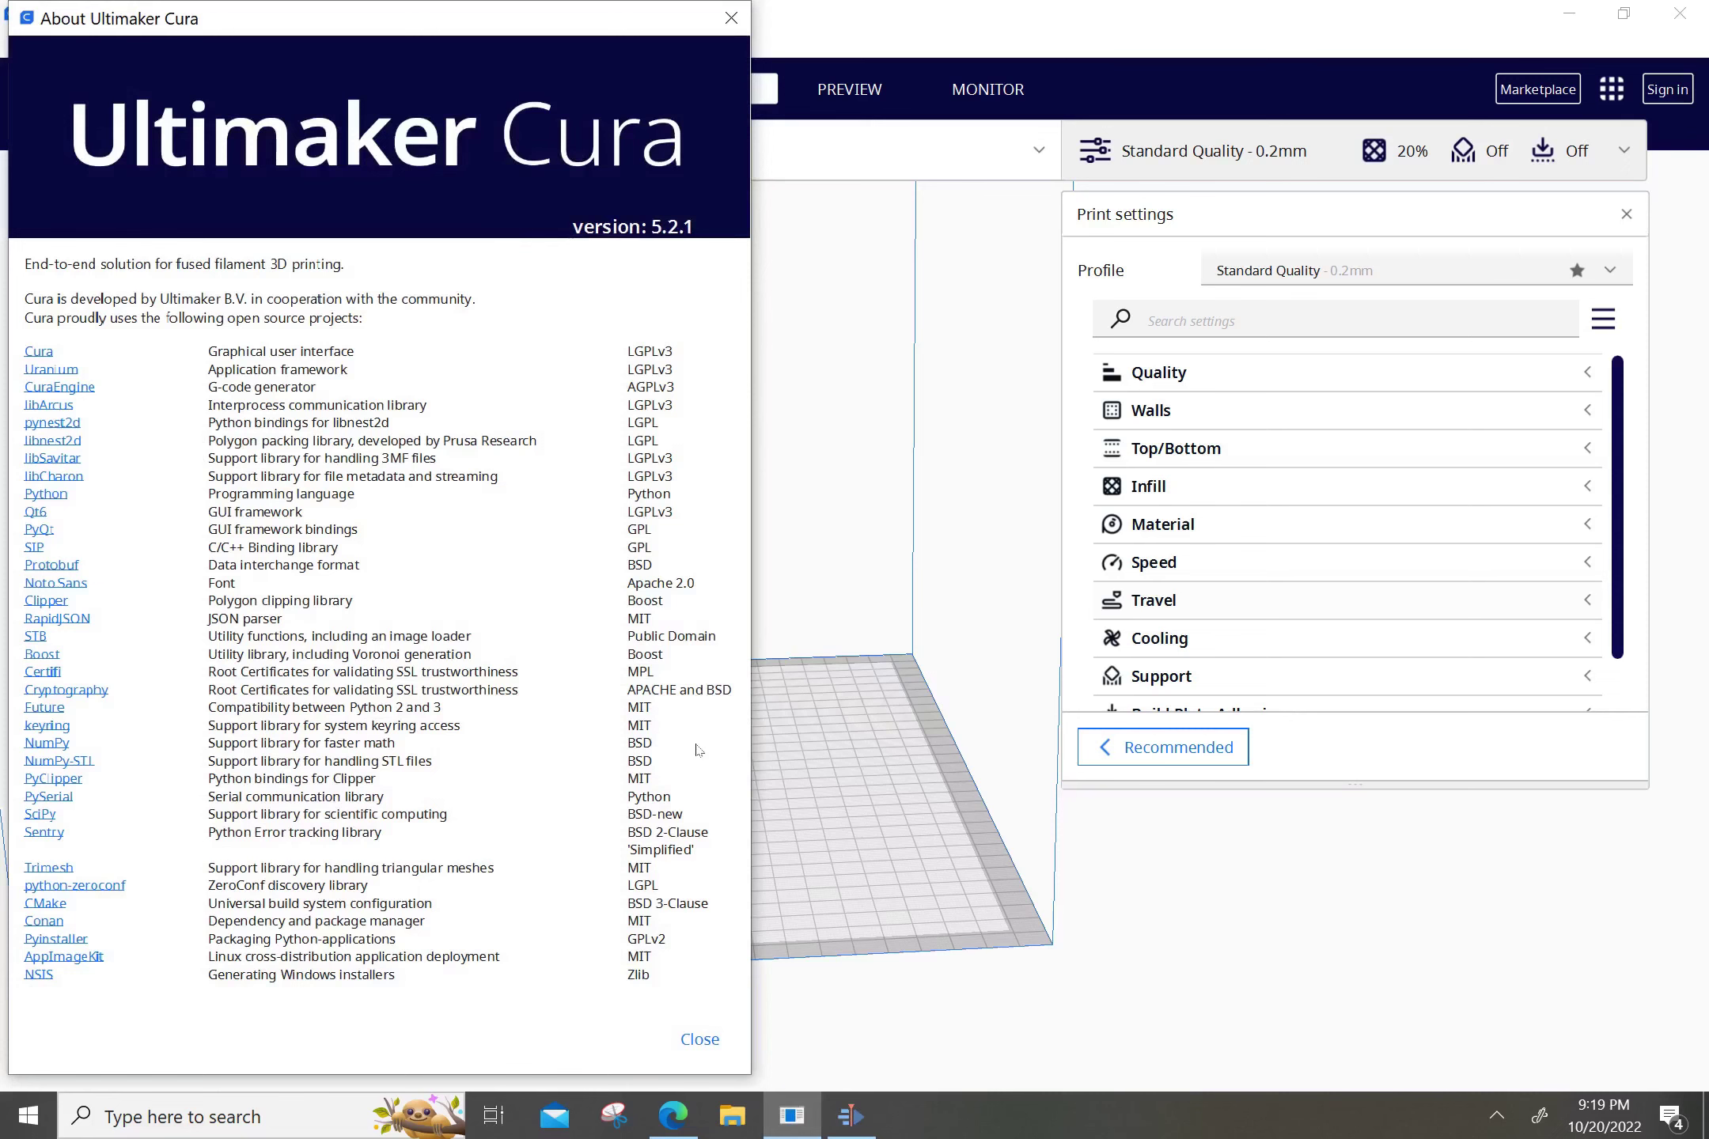
pyautogui.click(693, 1038)
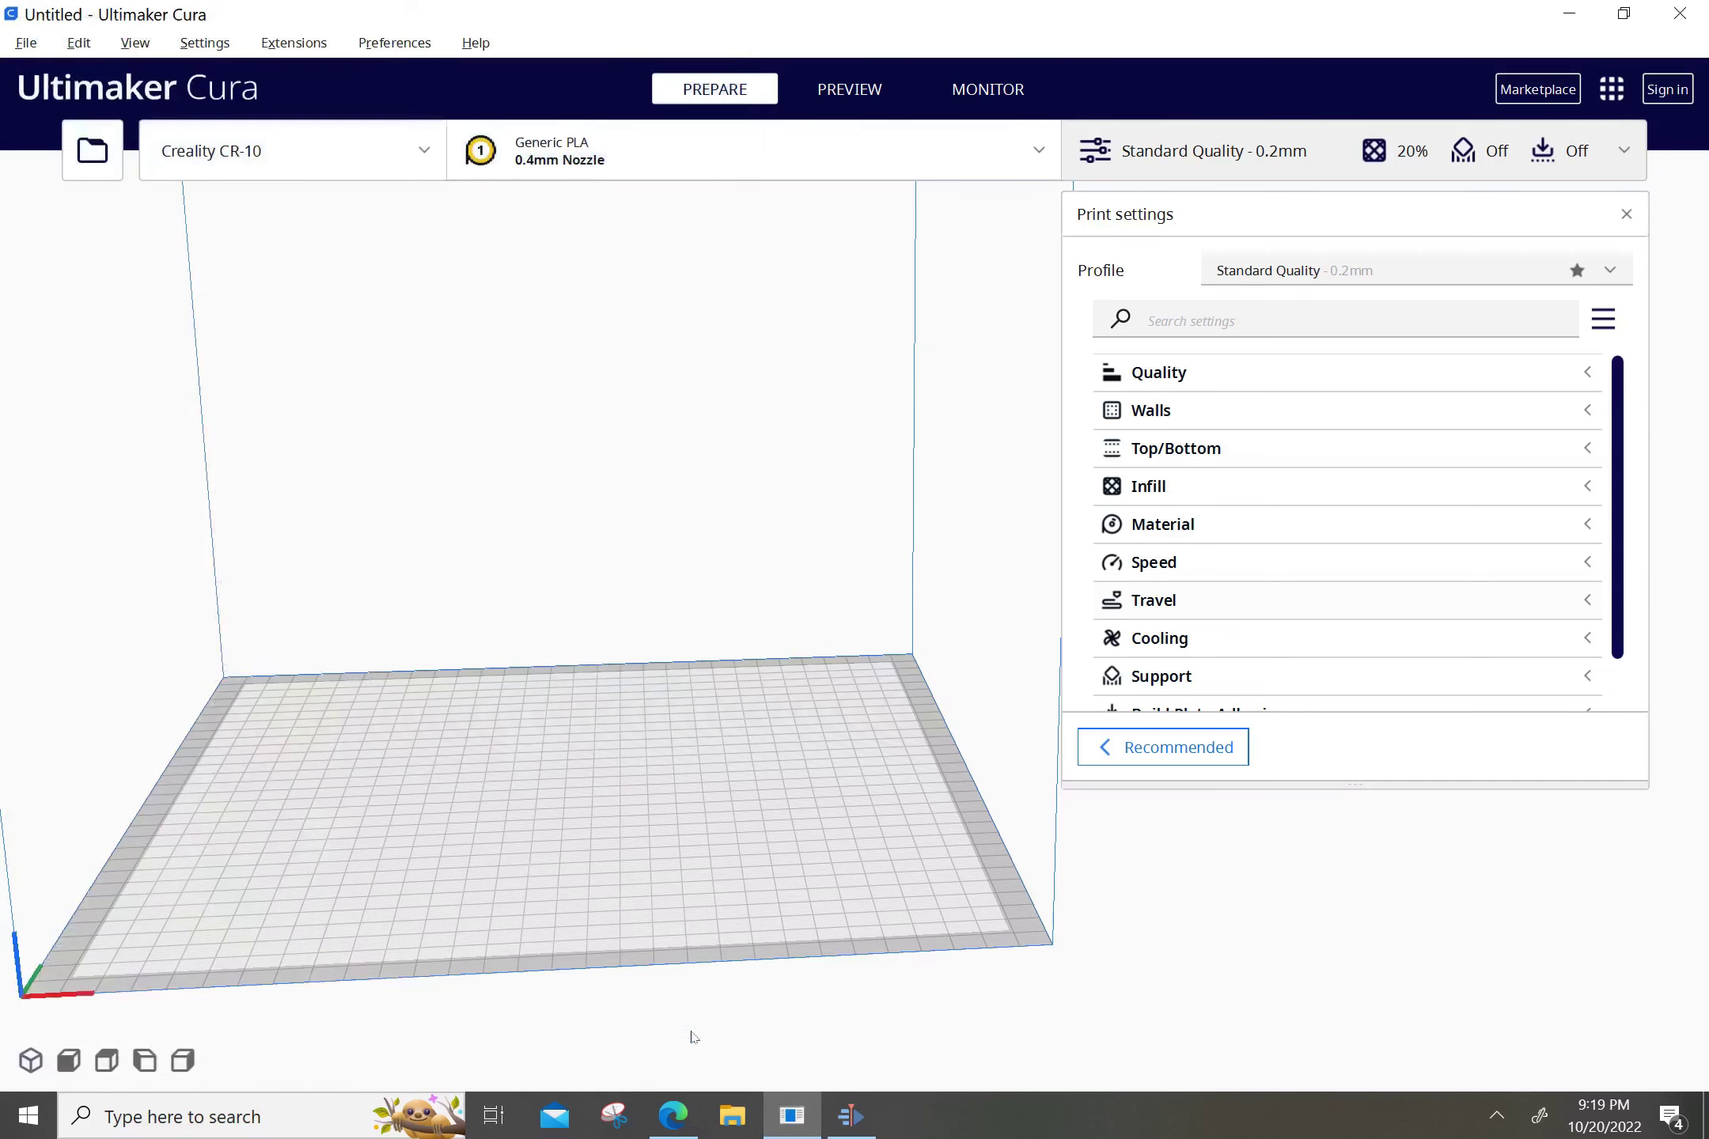
# Load cpac connector.3mf from the STL files folder and move the model near the build plate's centre, at about X -8 mm, Y 3 mm.
pyautogui.click(73, 153)
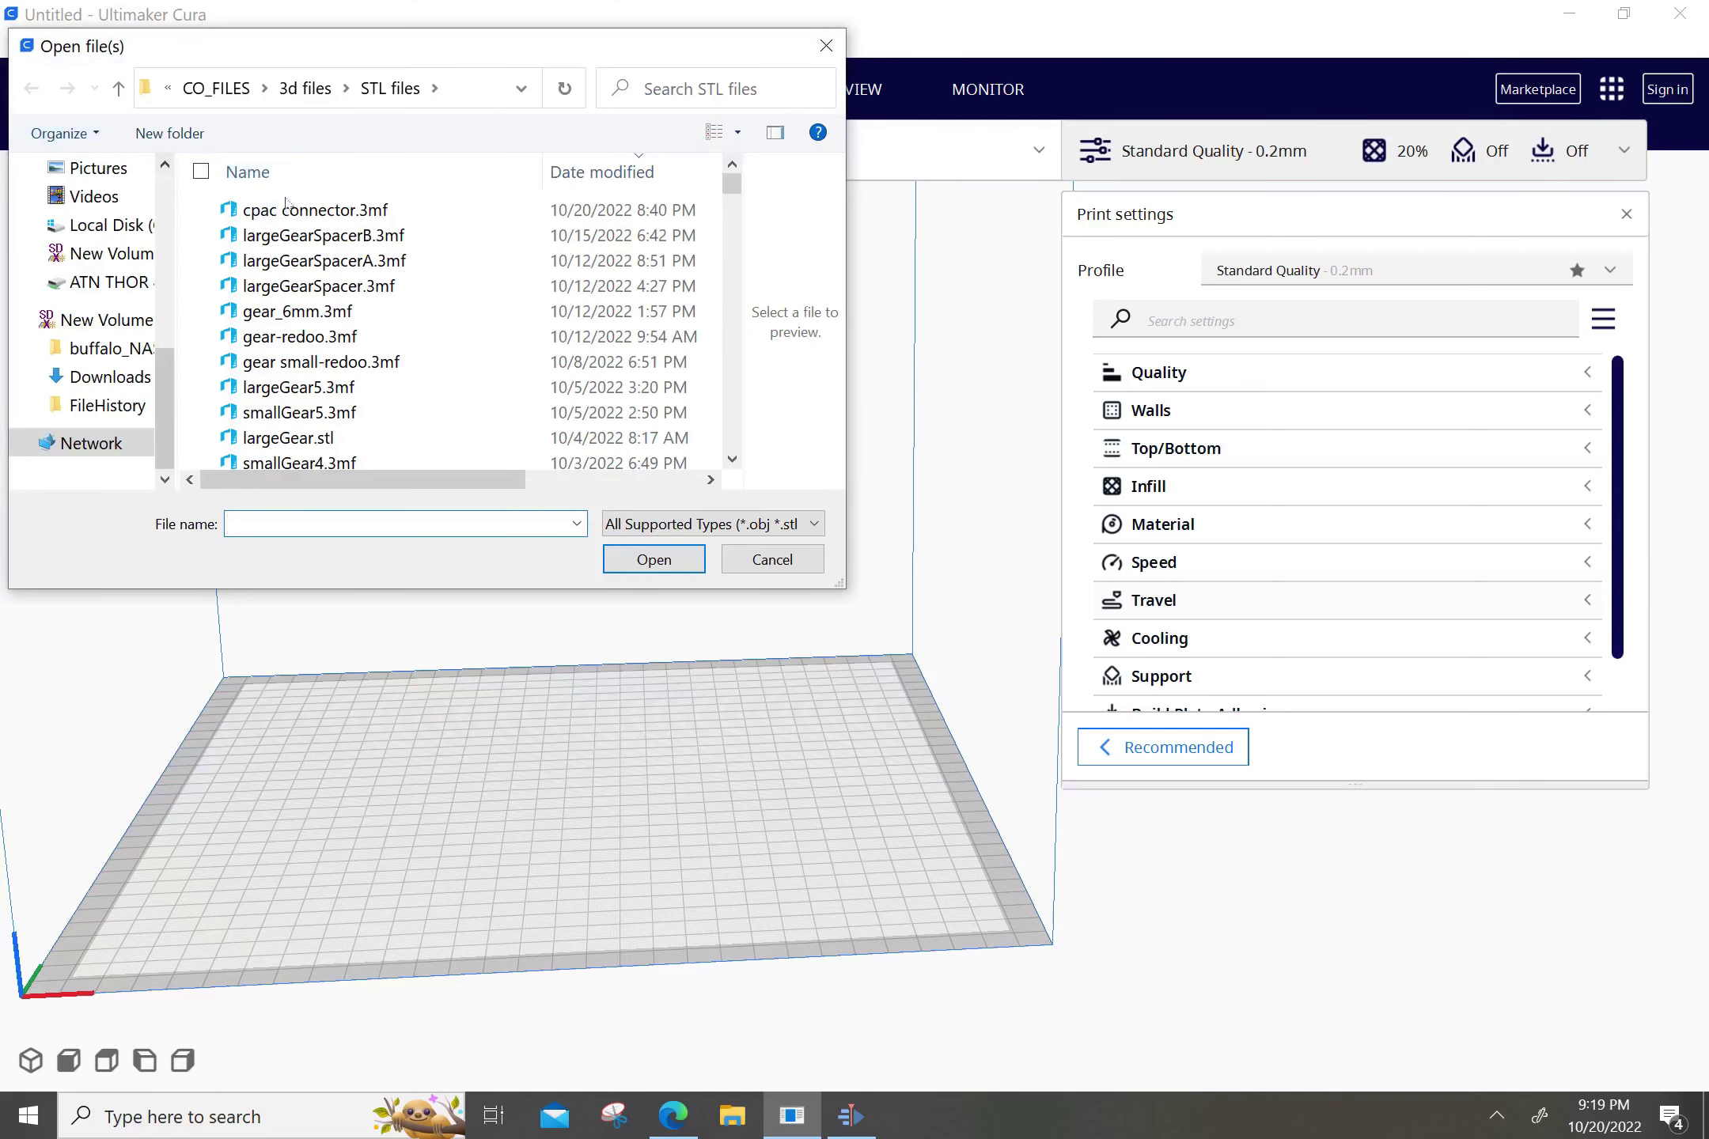
pyautogui.click(273, 209)
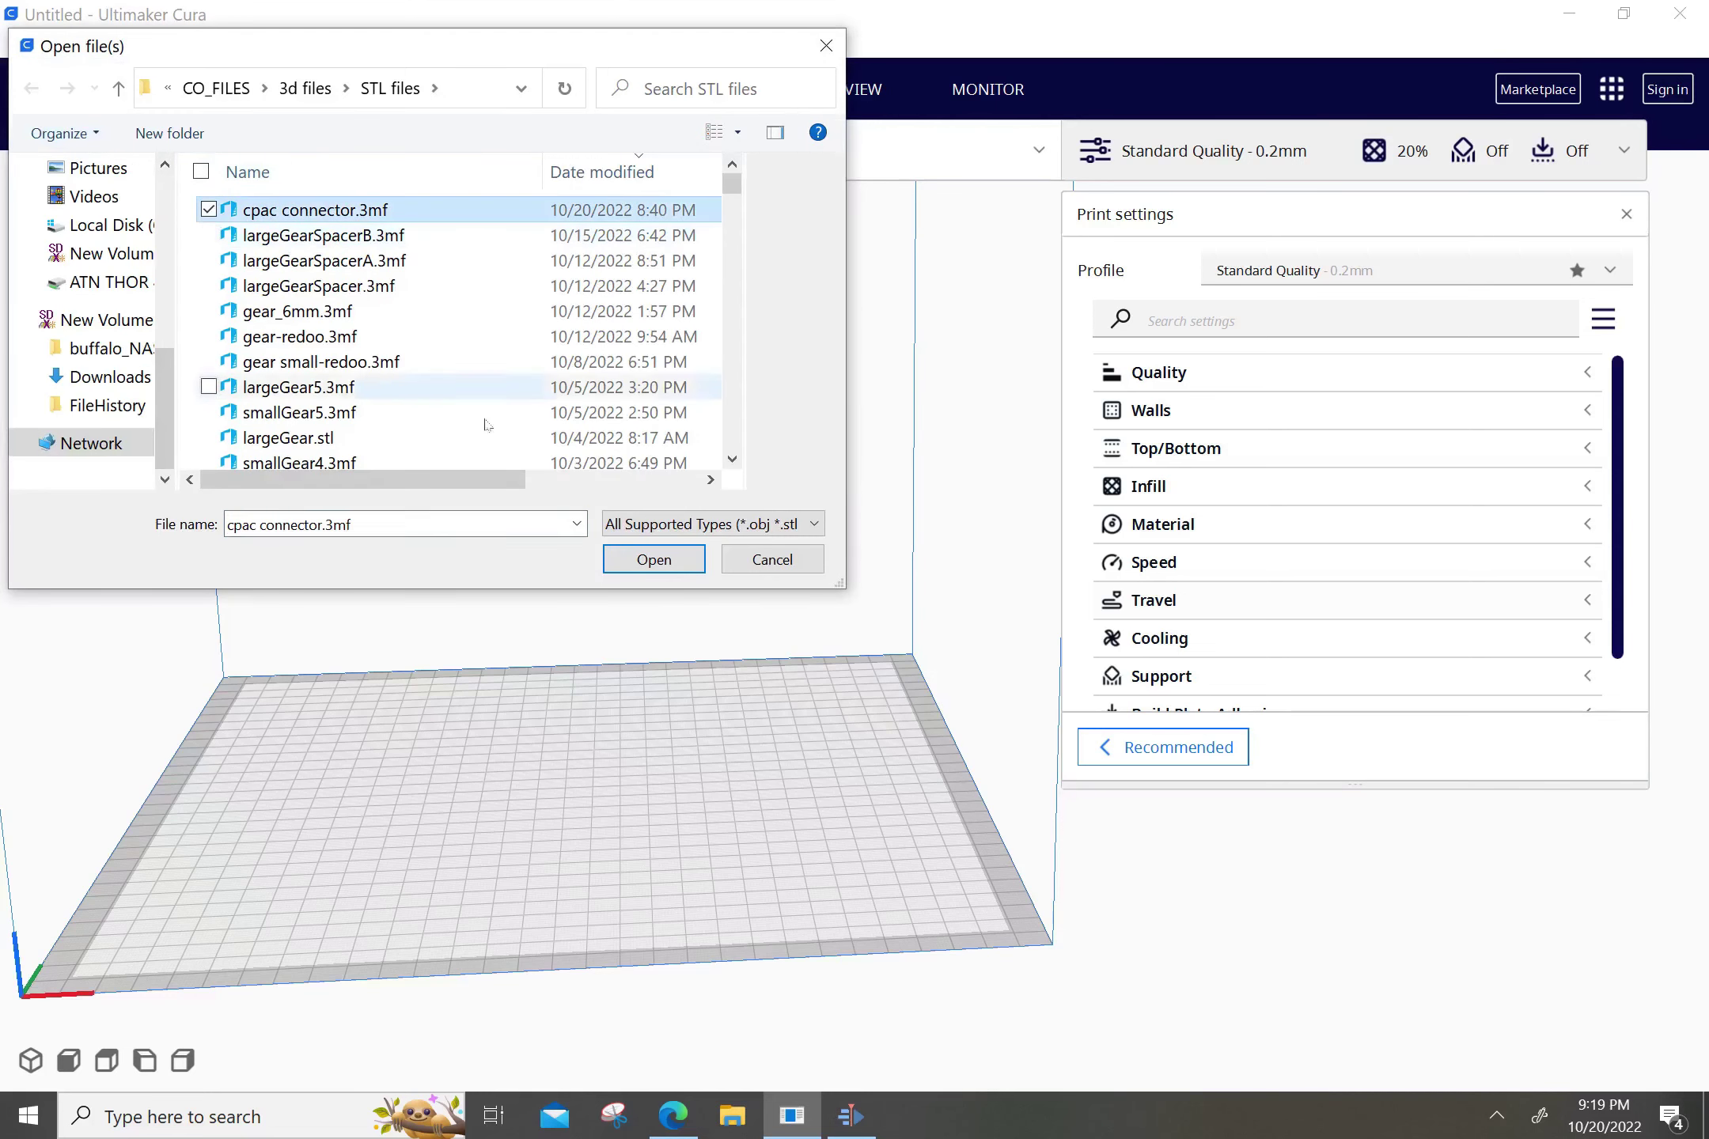
pyautogui.click(651, 560)
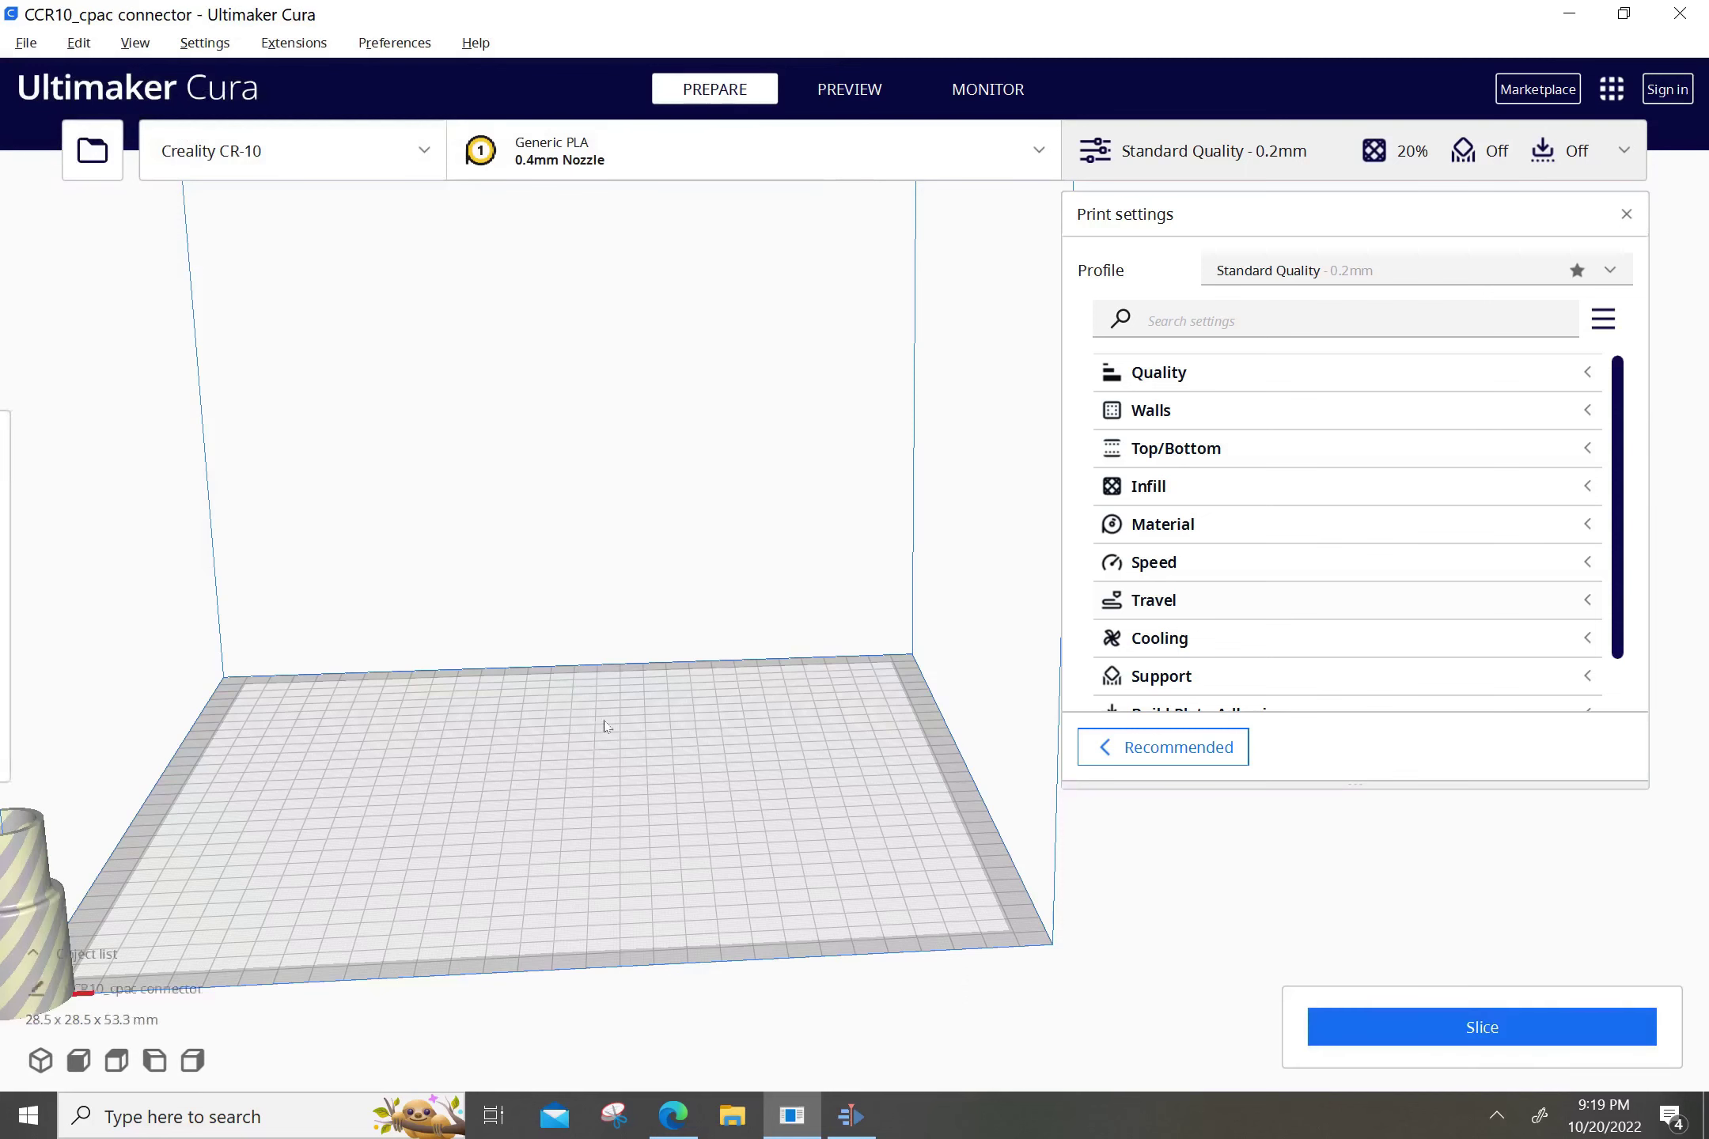
pyautogui.click(36, 942)
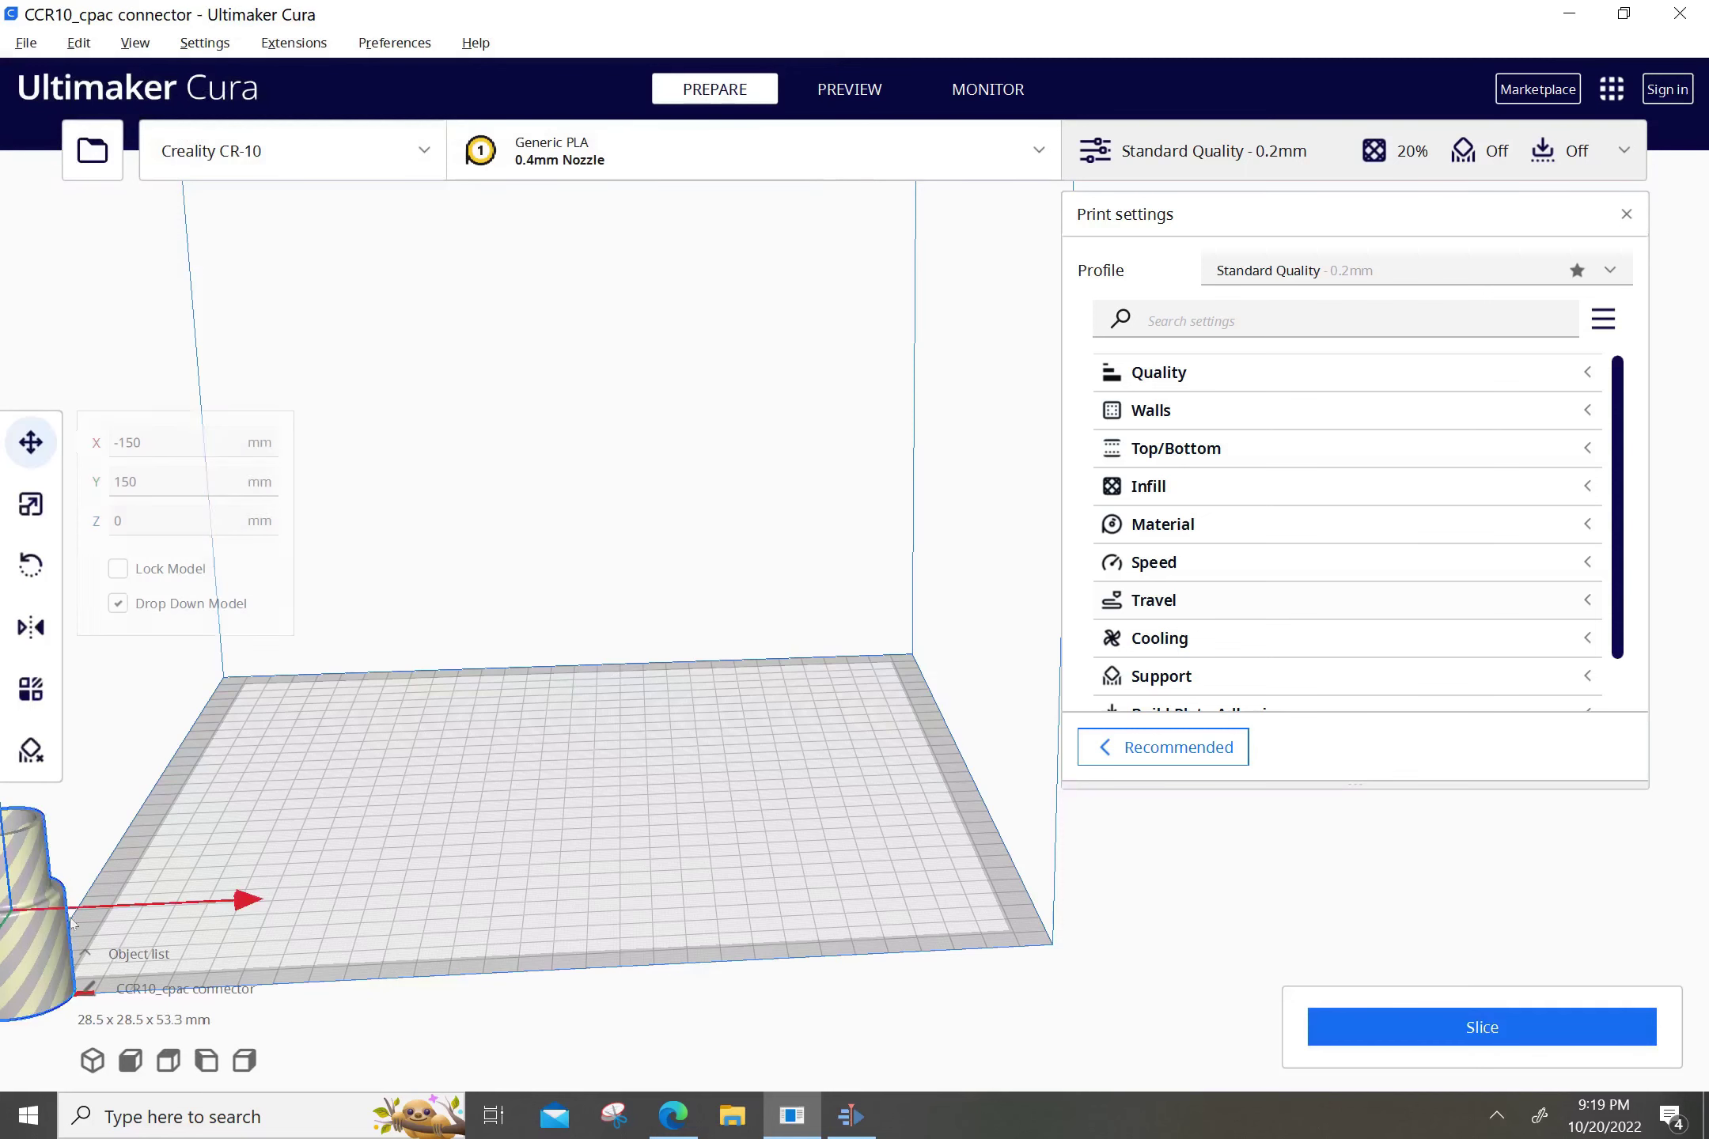
pyautogui.moveTo(49, 931); pyautogui.dragTo(534, 751)
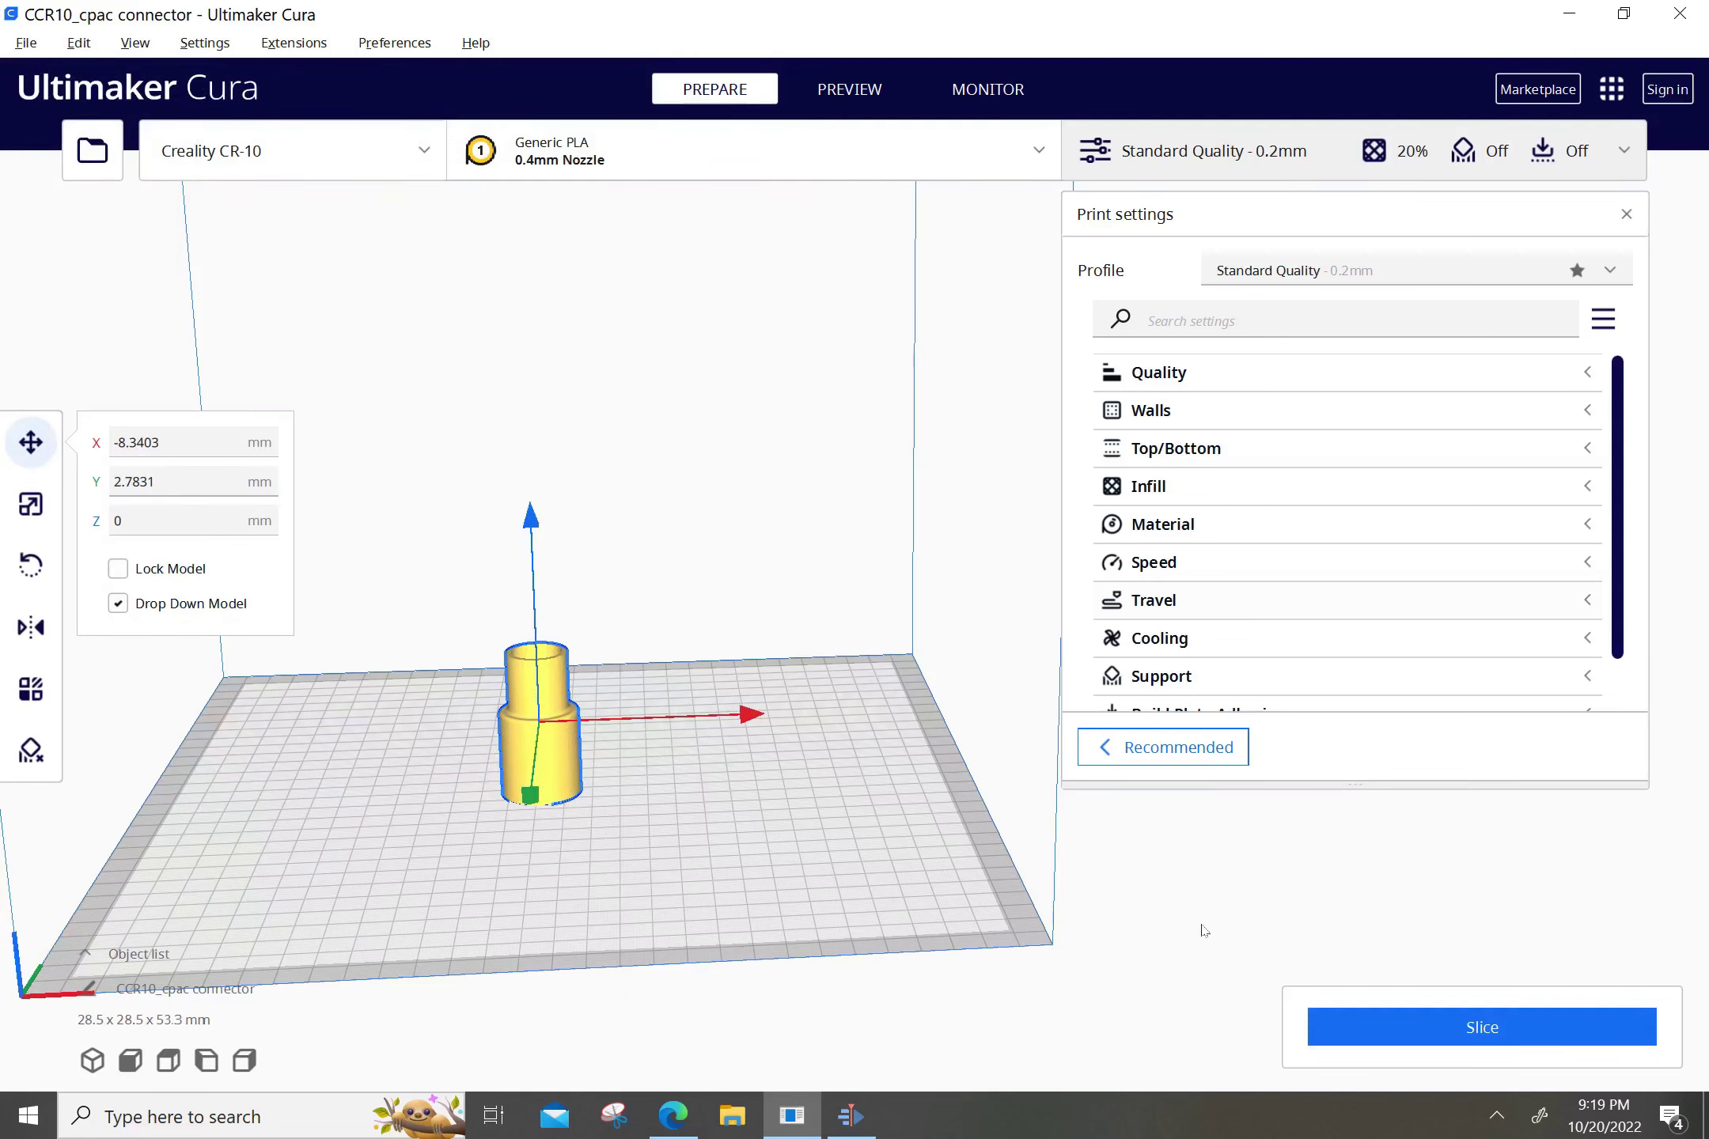
# Slice the connector with the Standard Quality 0.2 mm profile and start saving the sliced file to disk.
pyautogui.click(1501, 1031)
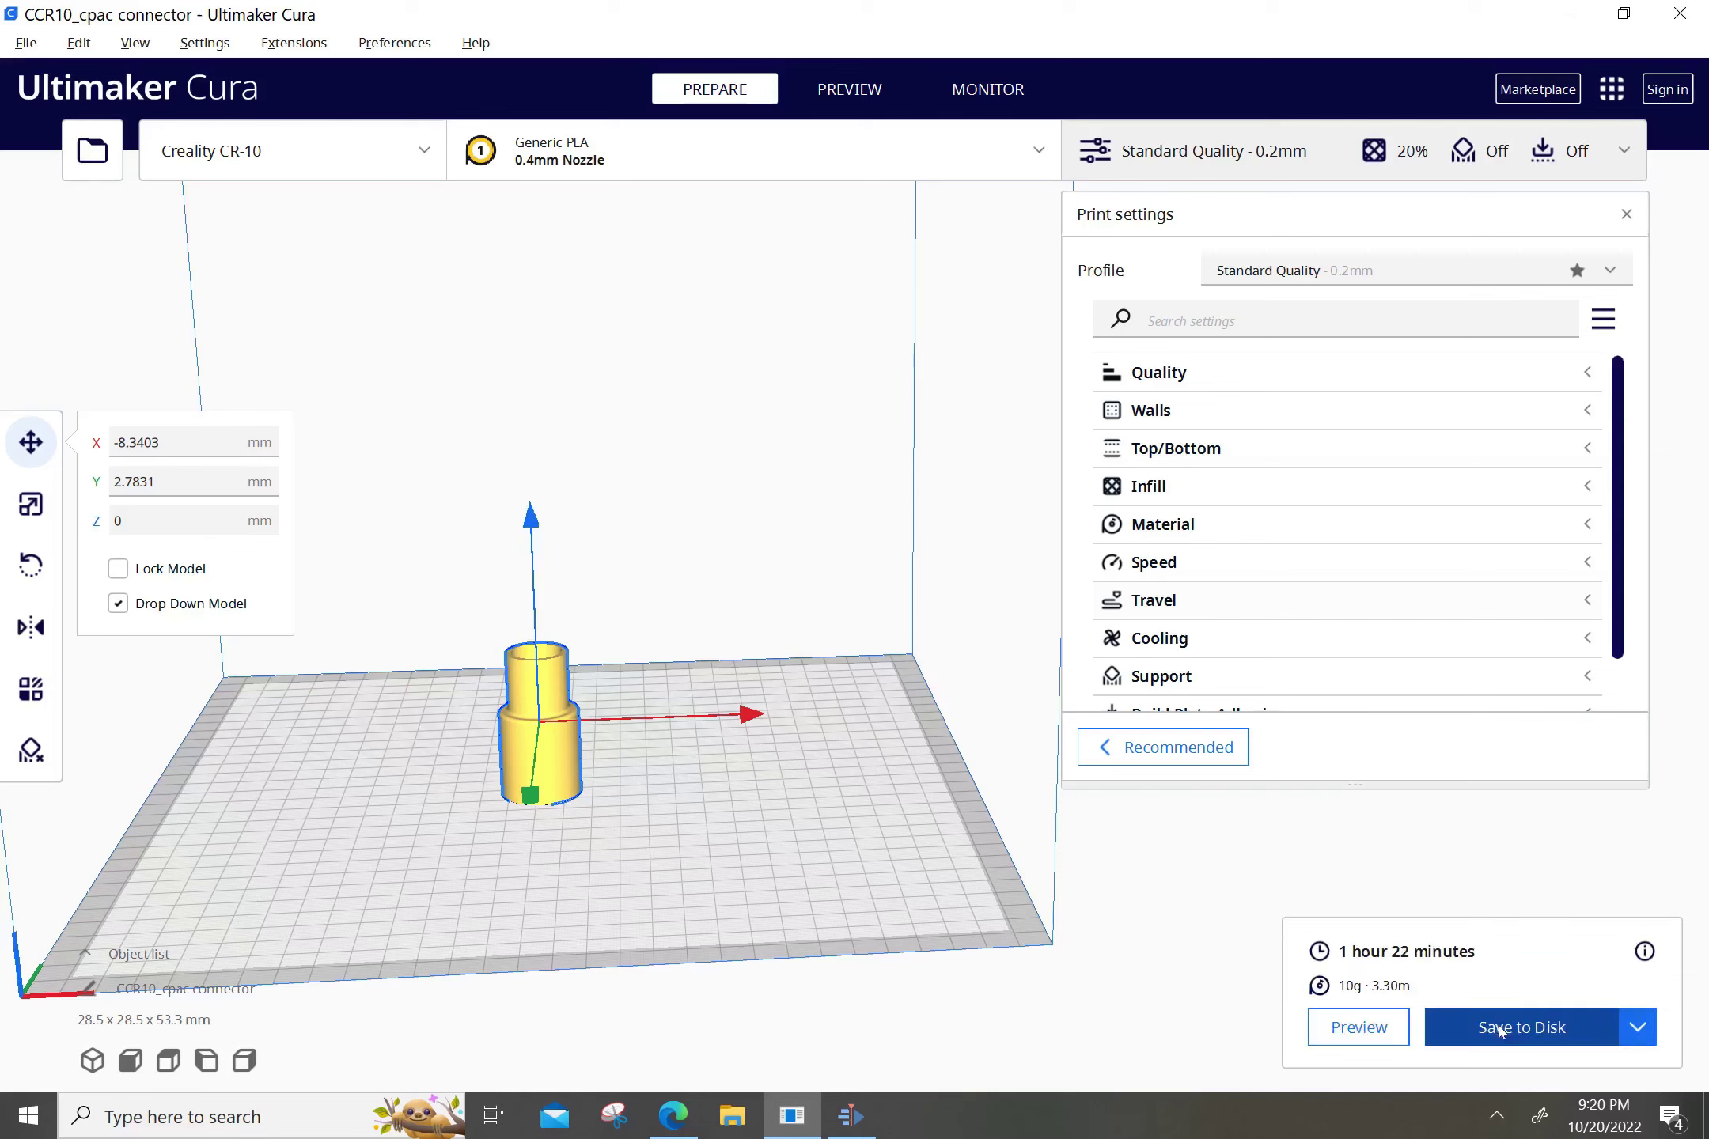
pyautogui.click(1517, 1028)
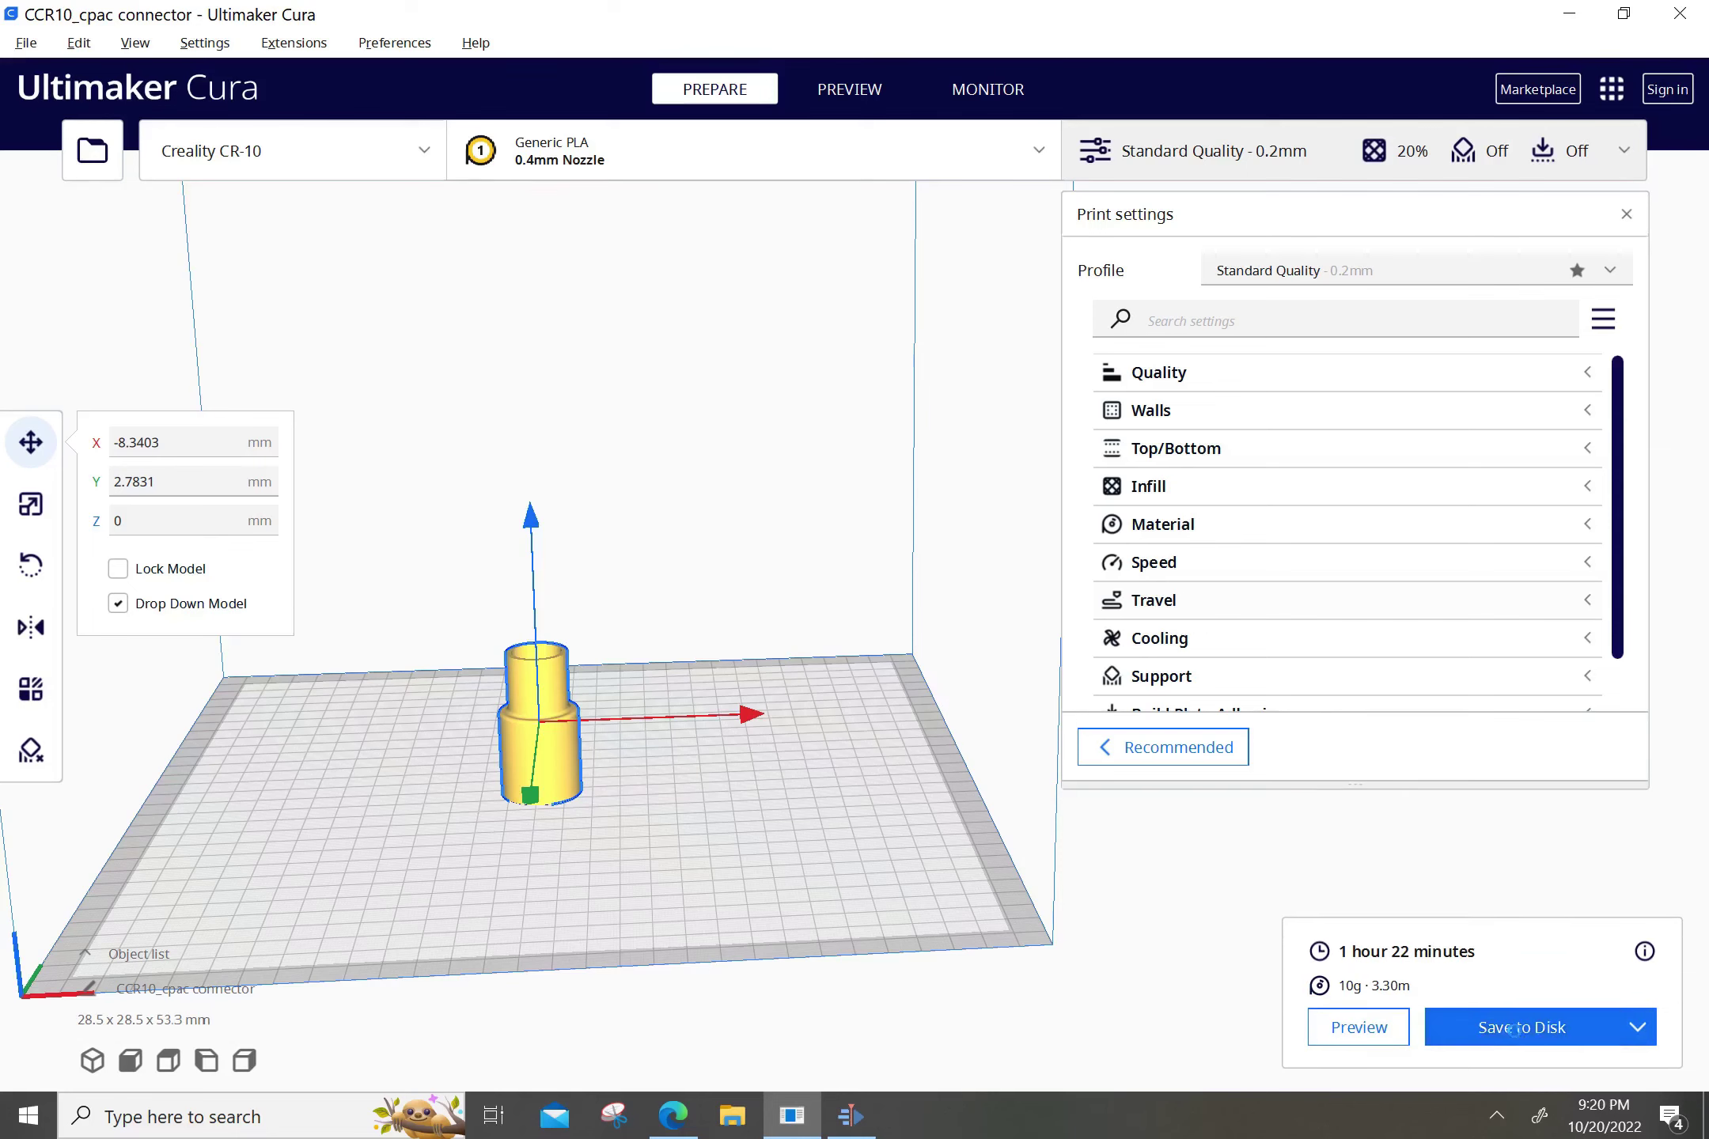